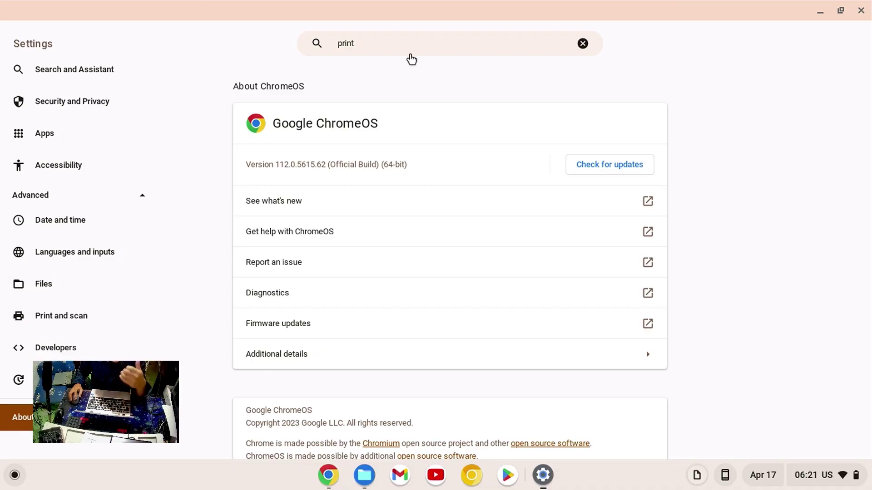
pyautogui.click(408, 46)
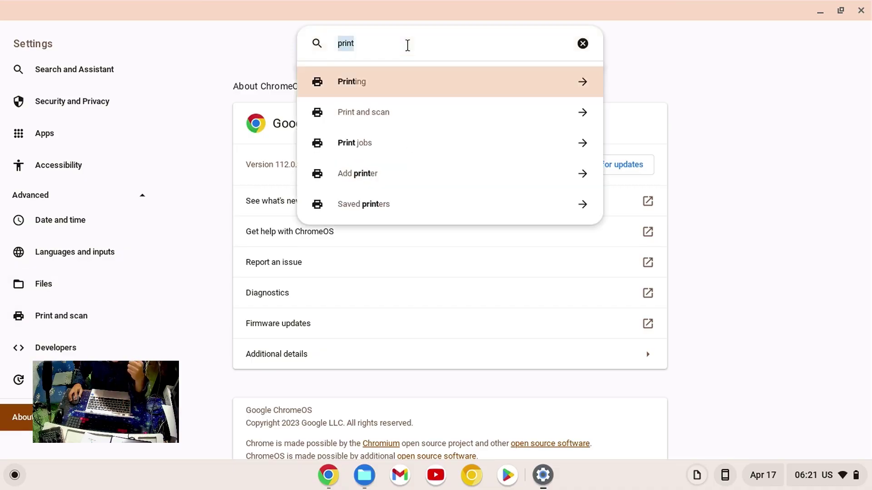
pyautogui.click(583, 44)
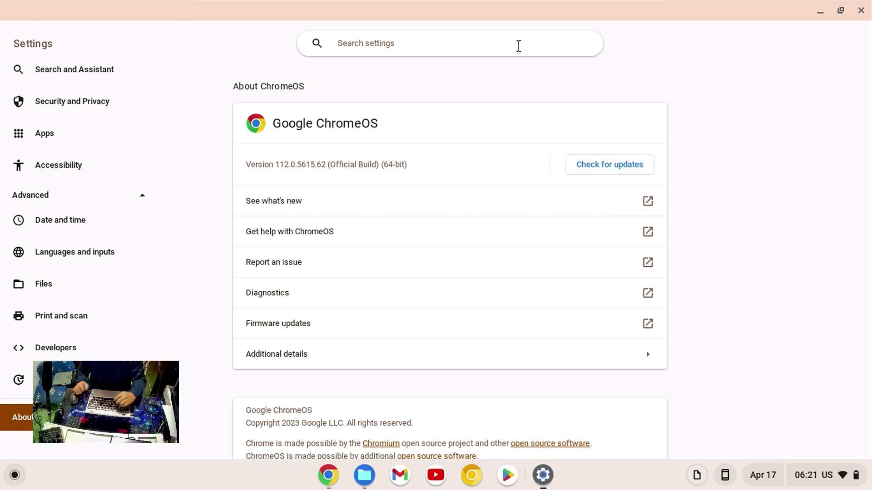
pyautogui.write('ceta')
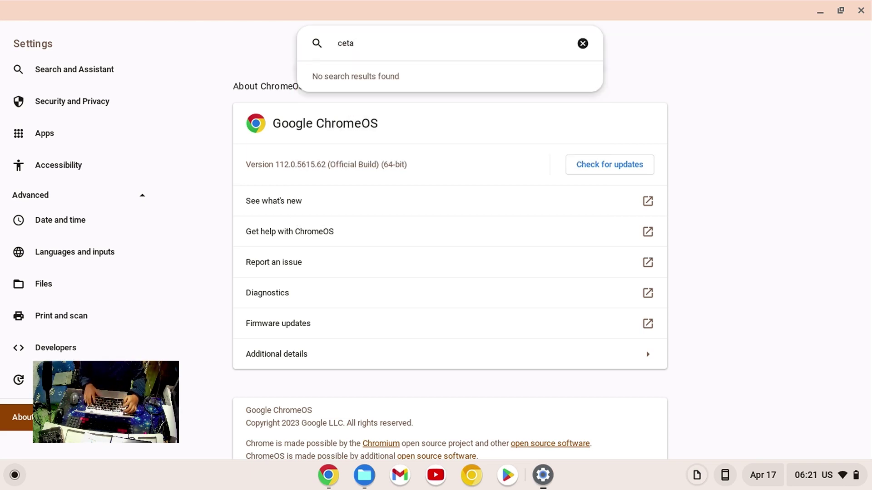
pyautogui.press('BackSpace')
pyautogui.press('BackSpace')
pyautogui.press('BackSpace')
pyautogui.press('BackSpace')
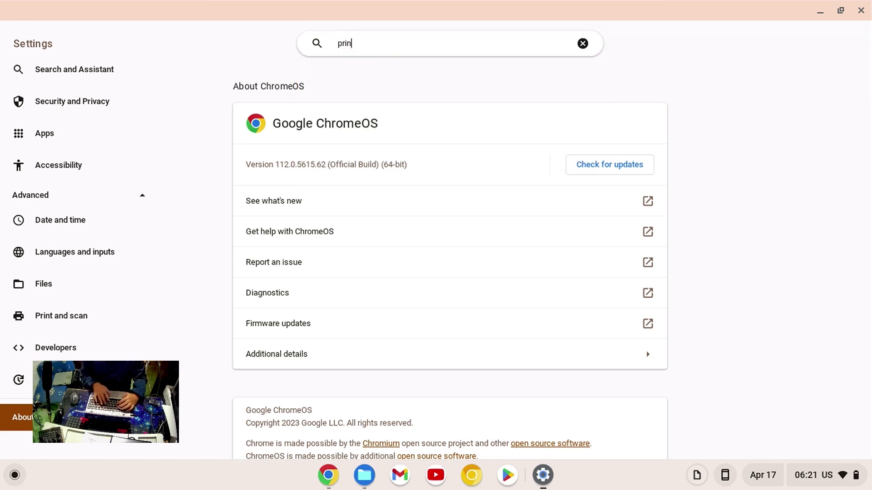
# - In the Printing settings, manually add a printer with epson as both its name and address, and choose a connection protocol
pyautogui.click(473, 82)
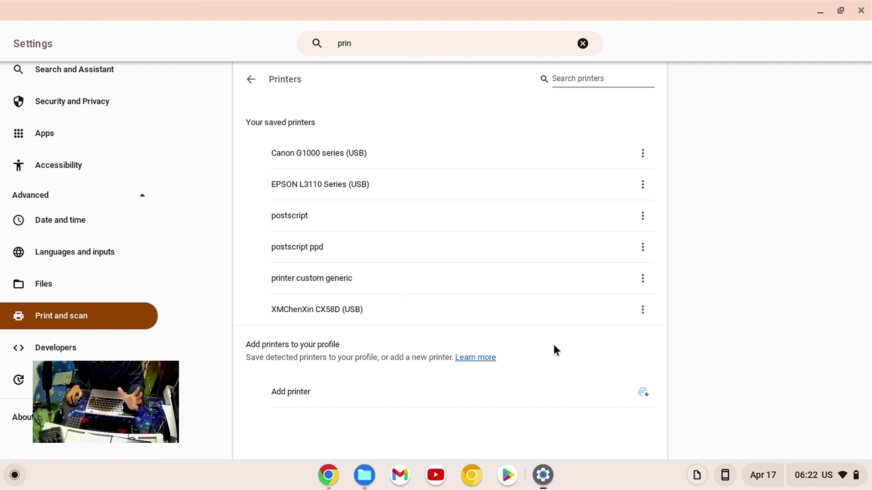
pyautogui.click(643, 393)
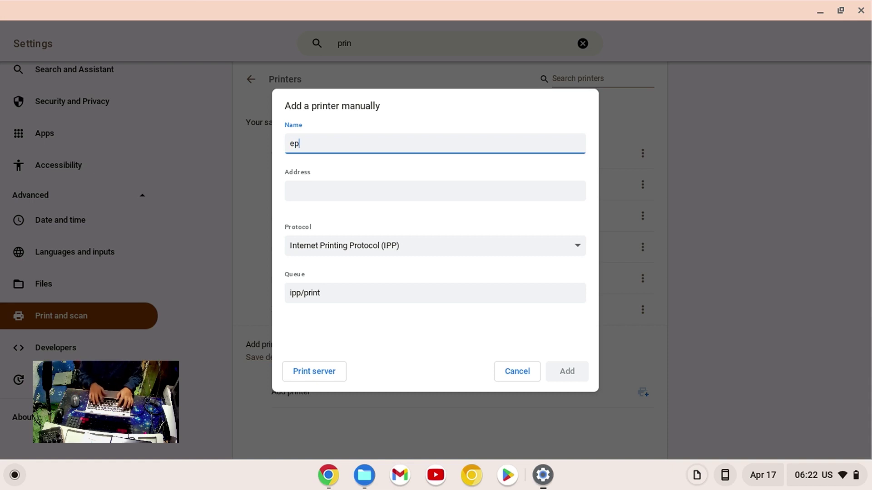
pyautogui.write('n')
pyautogui.press('Tab')
pyautogui.write('epson')
pyautogui.click(433, 245)
pyautogui.click(432, 362)
pyautogui.click(566, 369)
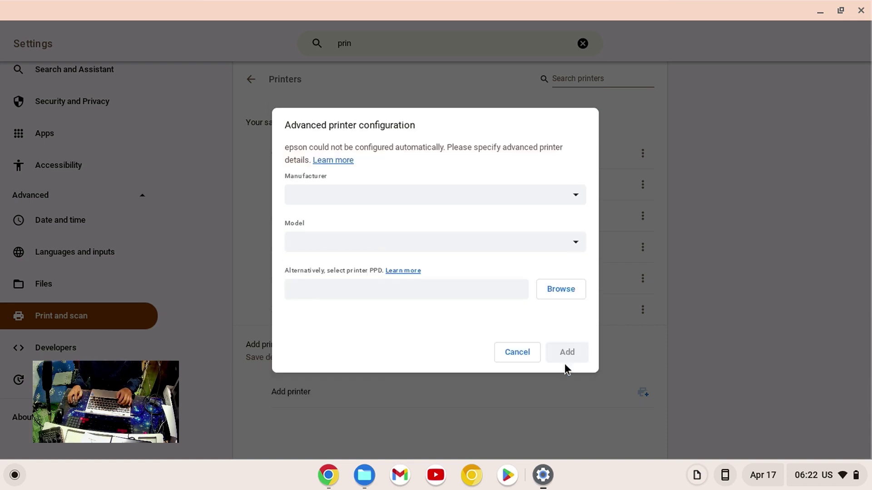
# - Set the printer's manufacturer to Epson in the advanced printer configuration
pyautogui.click(358, 194)
pyautogui.scroll(-4, 355, 286)
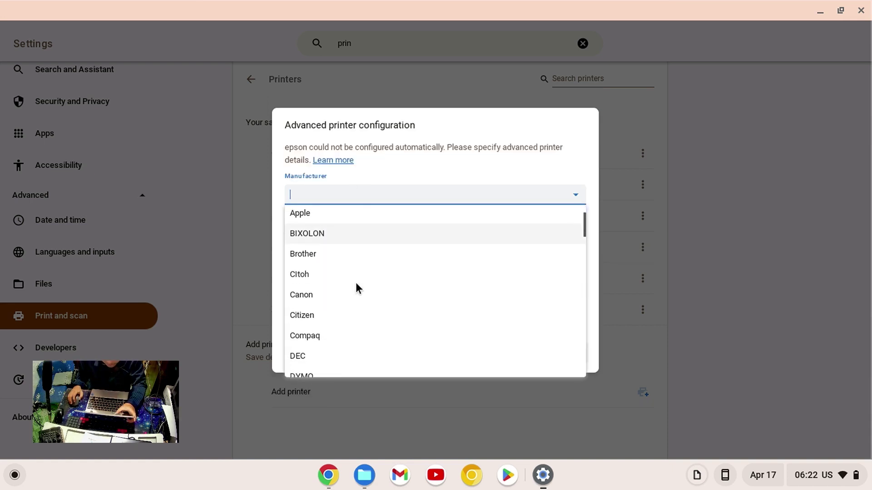
pyautogui.scroll(-3, 352, 289)
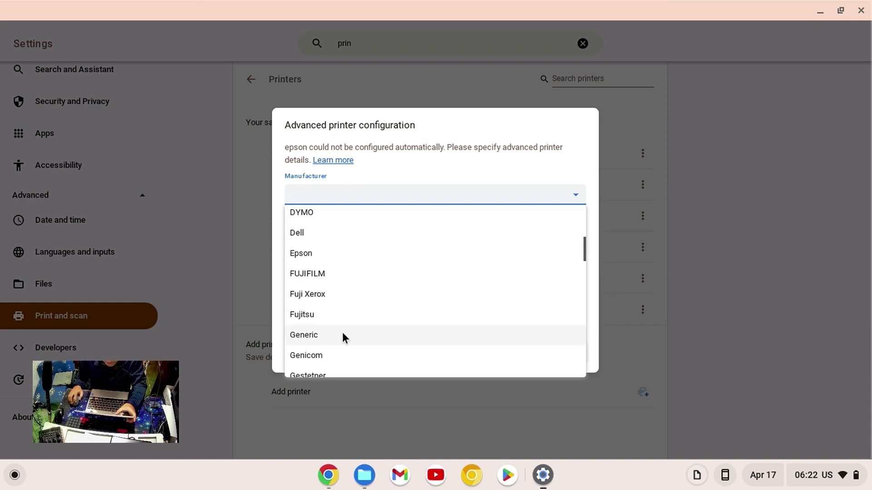
pyautogui.scroll(-5, 331, 338)
pyautogui.scroll(10, 322, 340)
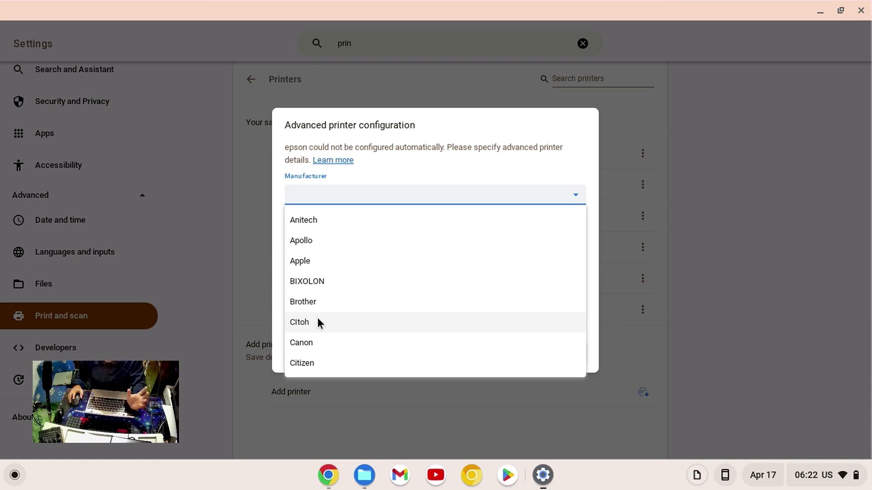
pyautogui.scroll(-2, 318, 322)
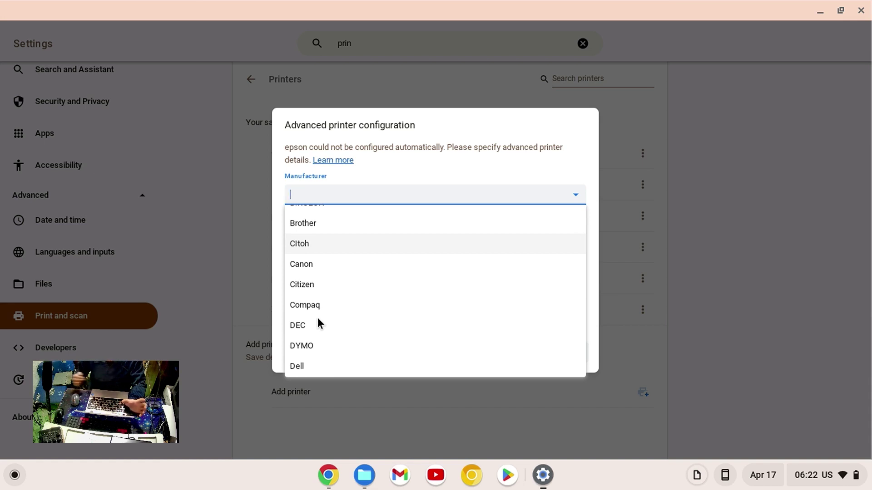
pyautogui.scroll(-5, 321, 281)
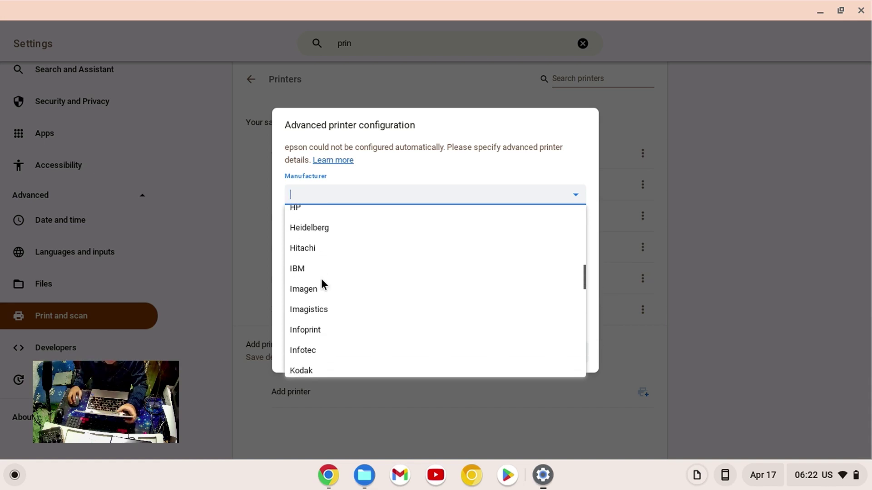
pyautogui.press('Escape')
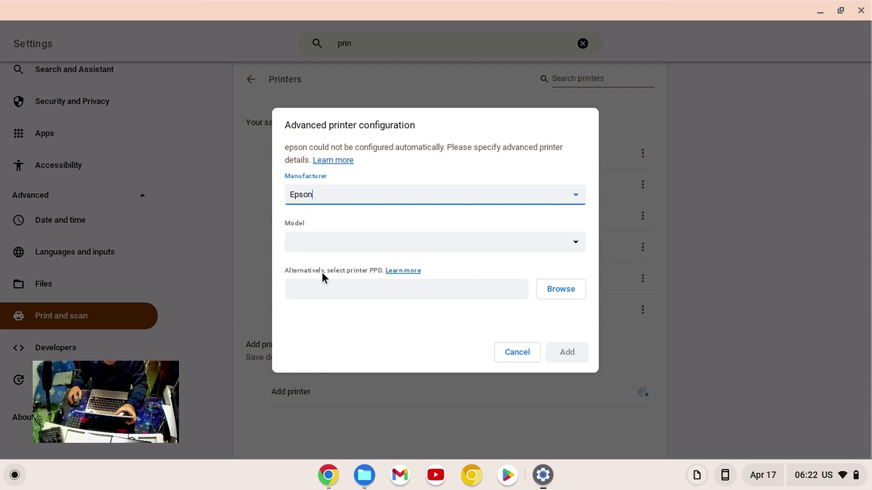
# - Examine the first supported Epson models, covering the AL series
pyautogui.click(424, 246)
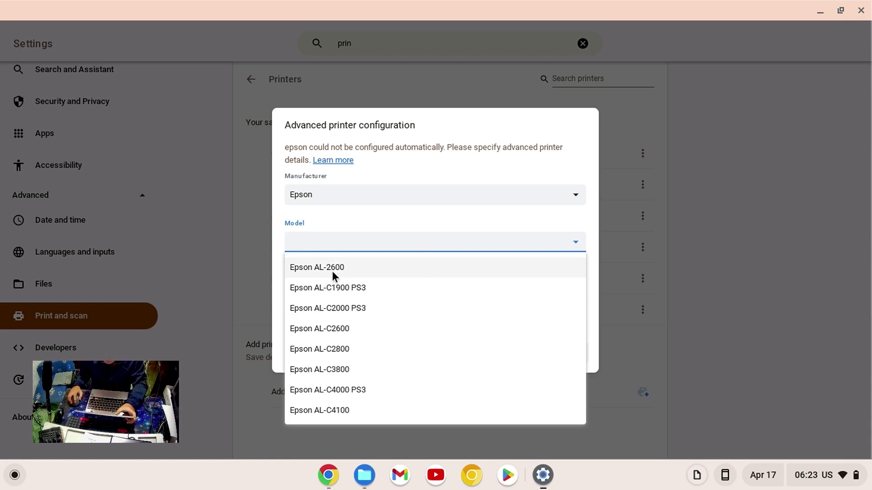
pyautogui.scroll(-2, 328, 313)
pyautogui.scroll(-5, 328, 316)
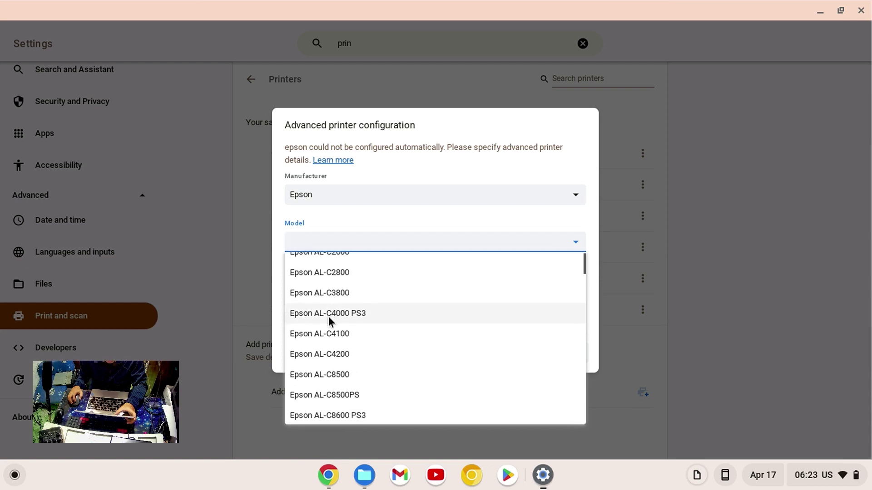
pyautogui.scroll(-1, 328, 317)
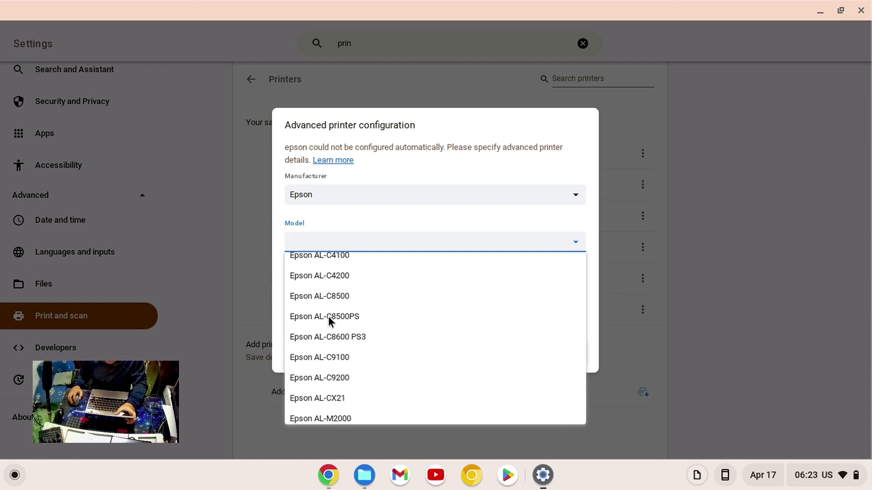
# - Switch to Chrome, search the web for "epson al" and view the image results
pyautogui.click(328, 475)
pyautogui.click(348, 35)
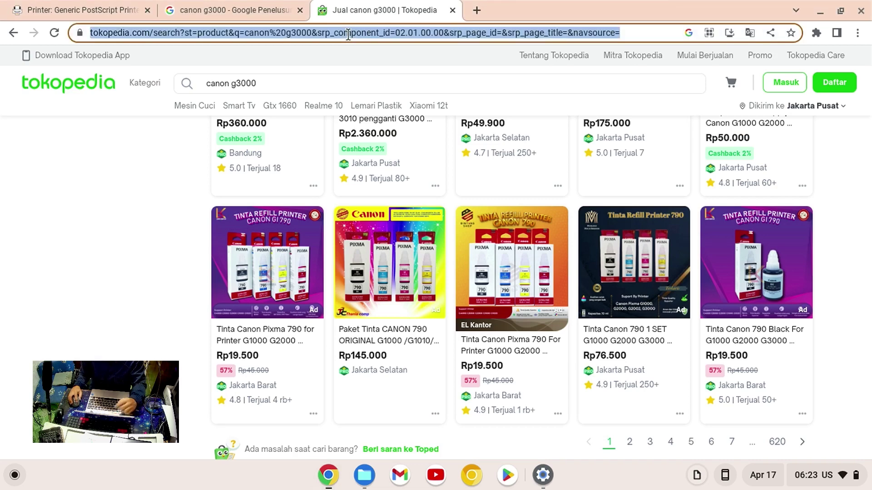
pyautogui.write('epson ')
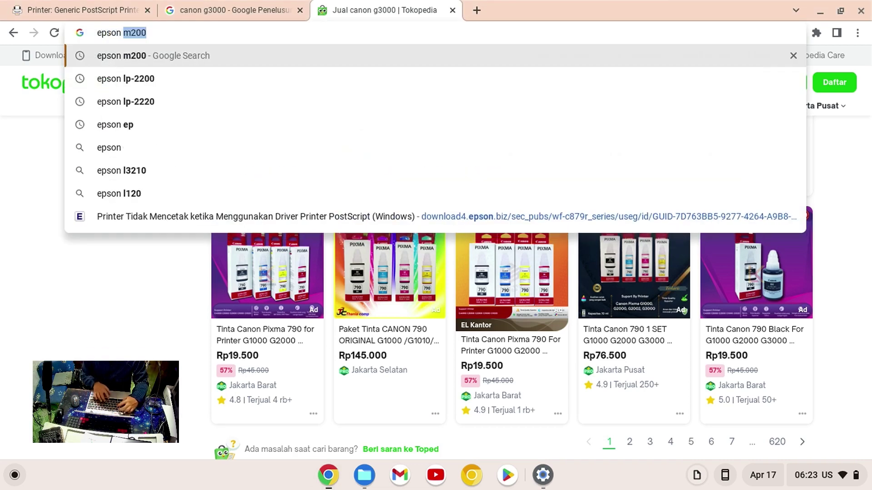
pyautogui.write('al')
pyautogui.press('Return')
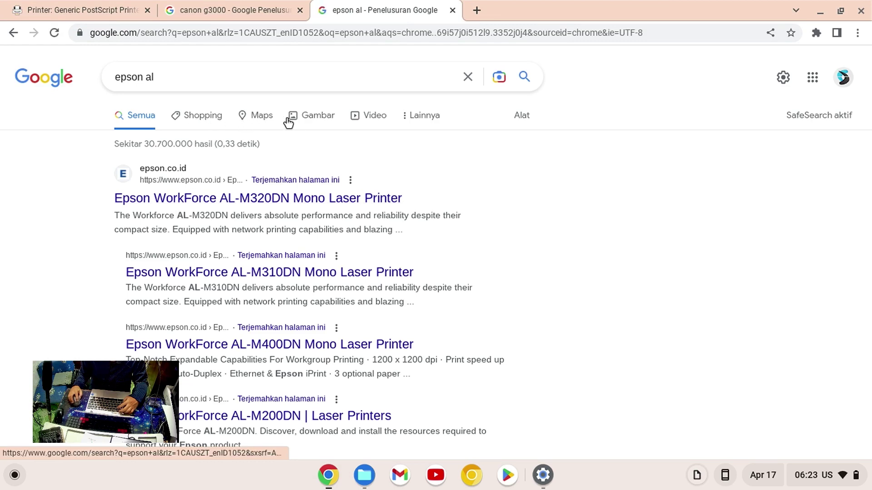
pyautogui.click(313, 123)
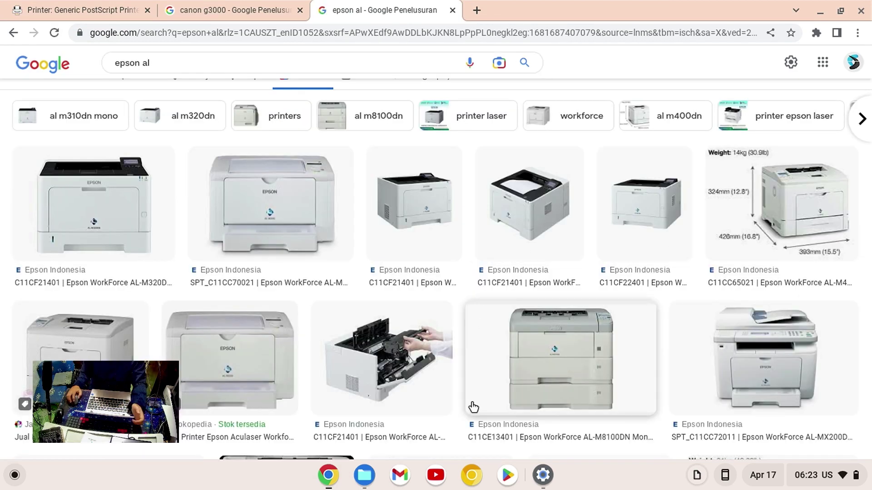
# - Return to the Settings app and examine the supported Epson models from the AL series through the Artisan series
pyautogui.click(545, 482)
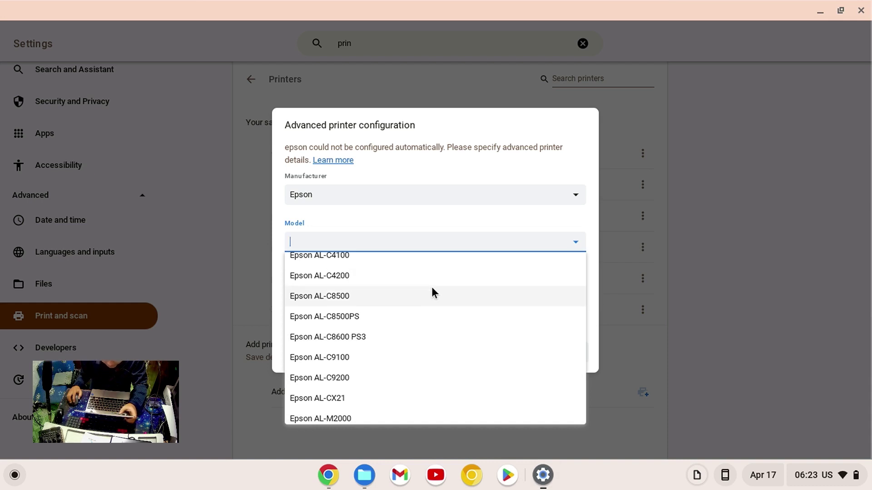
pyautogui.scroll(-5, 434, 293)
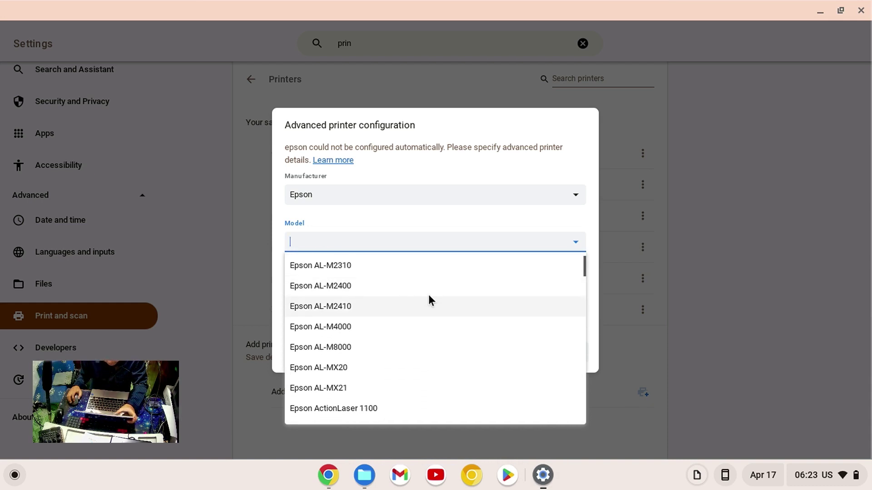
pyautogui.scroll(-2, 429, 294)
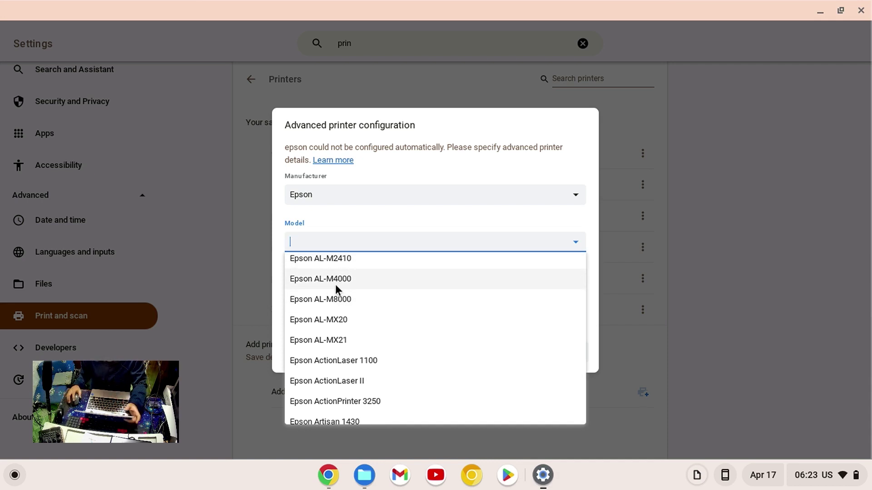
pyautogui.scroll(-1, 335, 286)
pyautogui.scroll(-1, 335, 289)
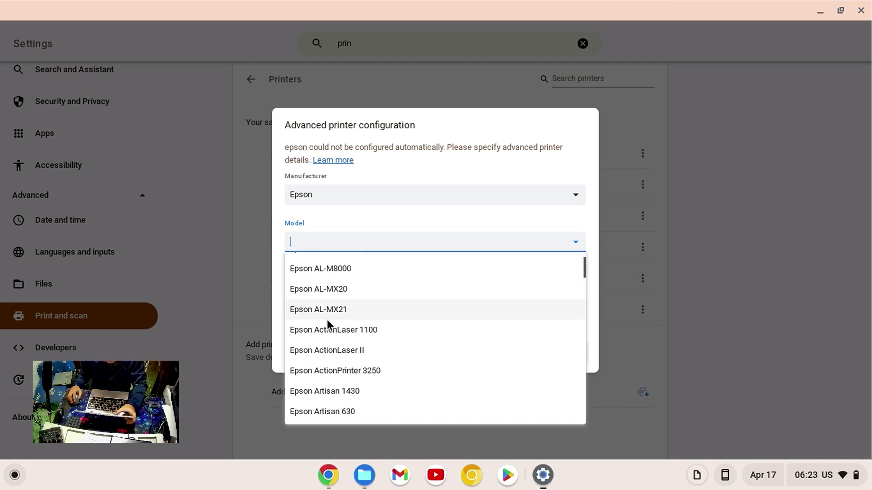
pyautogui.scroll(-2, 329, 319)
pyautogui.scroll(-5, 370, 309)
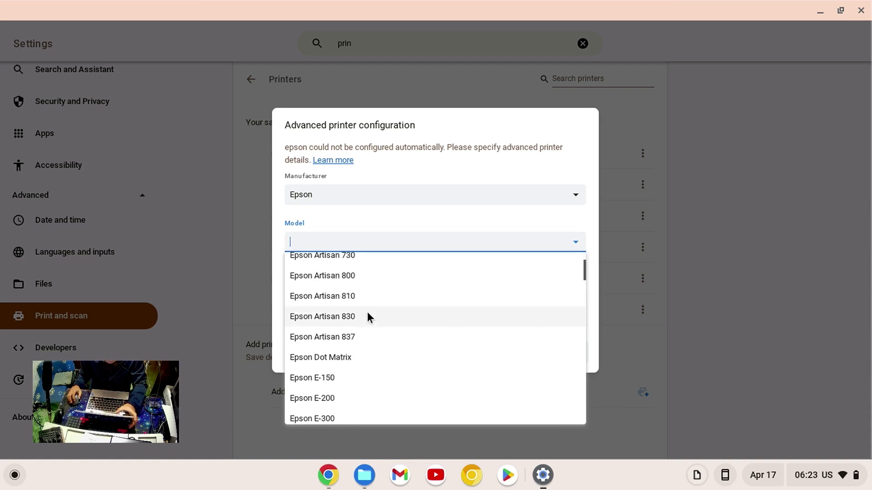
pyautogui.scroll(1, 359, 309)
pyautogui.scroll(5, 353, 308)
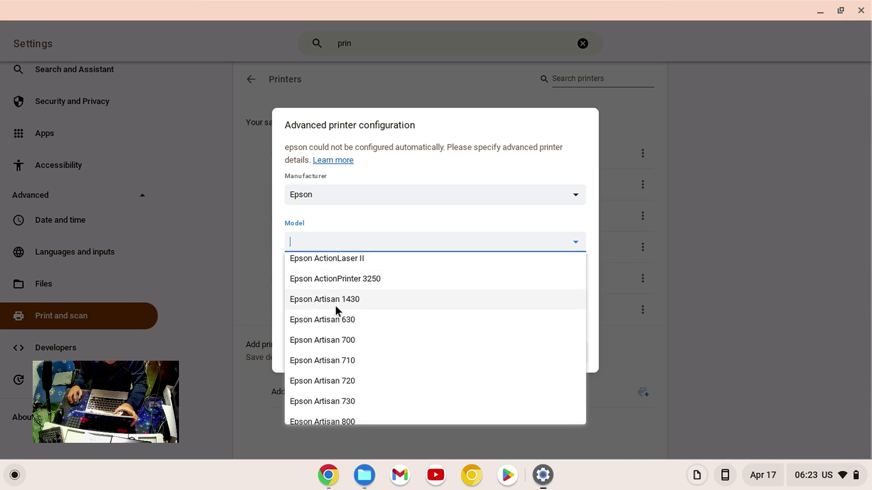
pyautogui.scroll(-1, 337, 310)
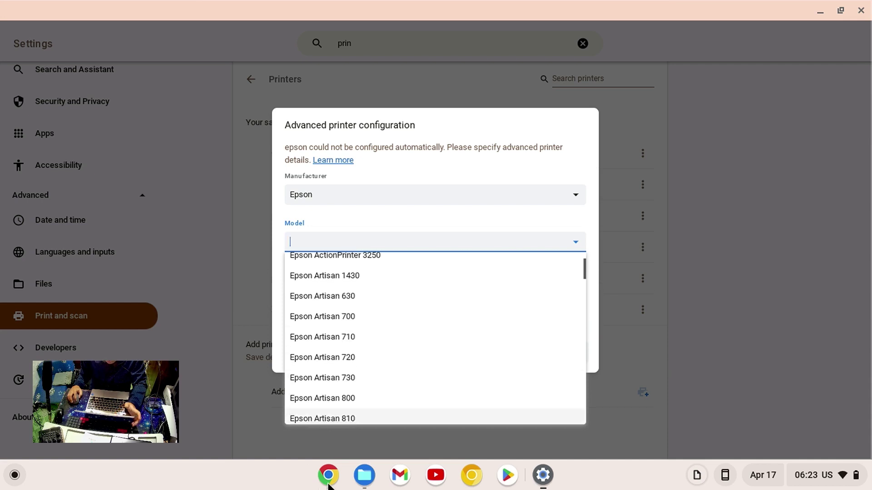
# - Switch to Chrome and change the image search to "epson artisan"
pyautogui.hotkey('alt', 'Tab')
pyautogui.press('BackSpace')
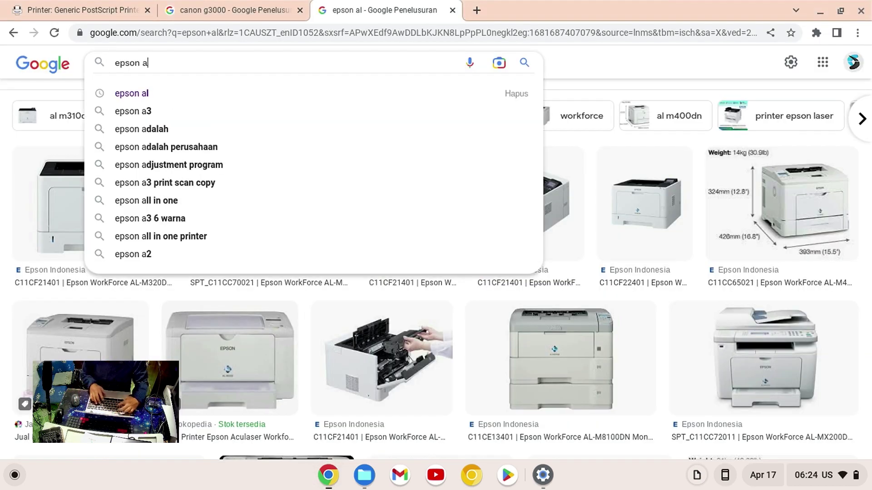
pyautogui.write('rtisan')
pyautogui.press('Return')
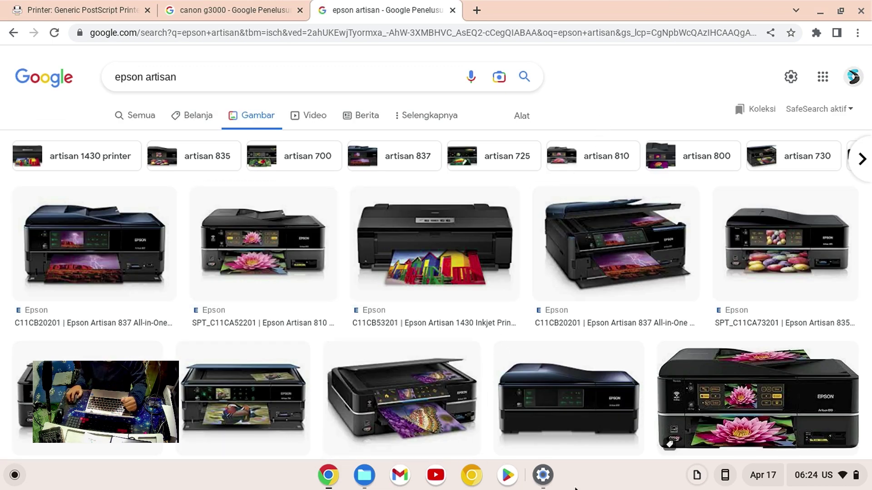
pyautogui.click(552, 477)
pyautogui.click(552, 477)
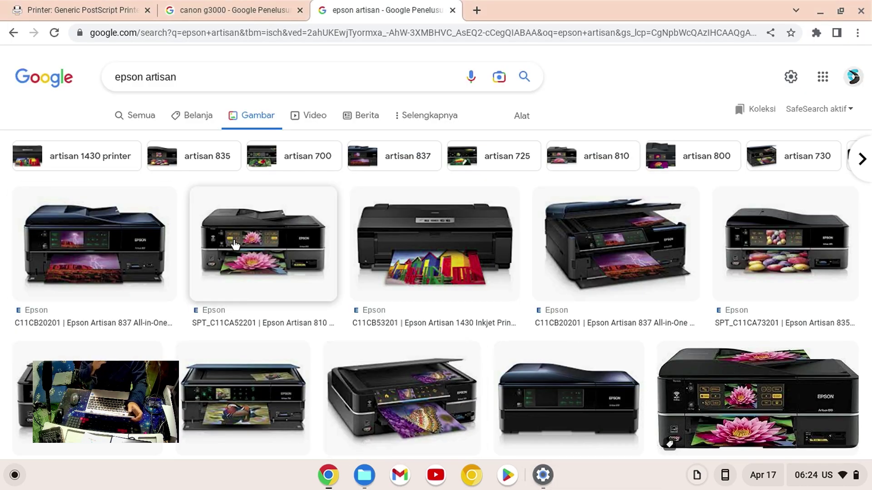
# - Search images for "epson artisan beli", examine the printers offered, and switch back to the Settings app's Epson model list
pyautogui.click(227, 74)
pyautogui.write('beli')
pyautogui.press('Return')
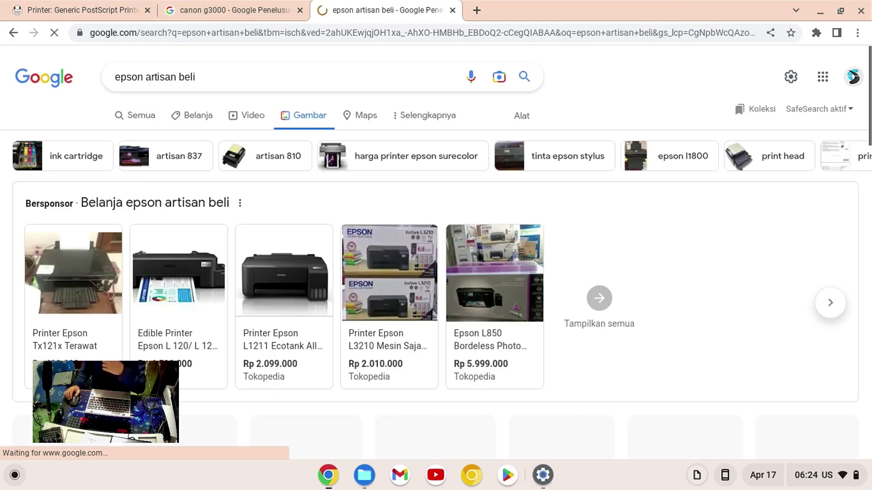
pyautogui.scroll(-1, 355, 264)
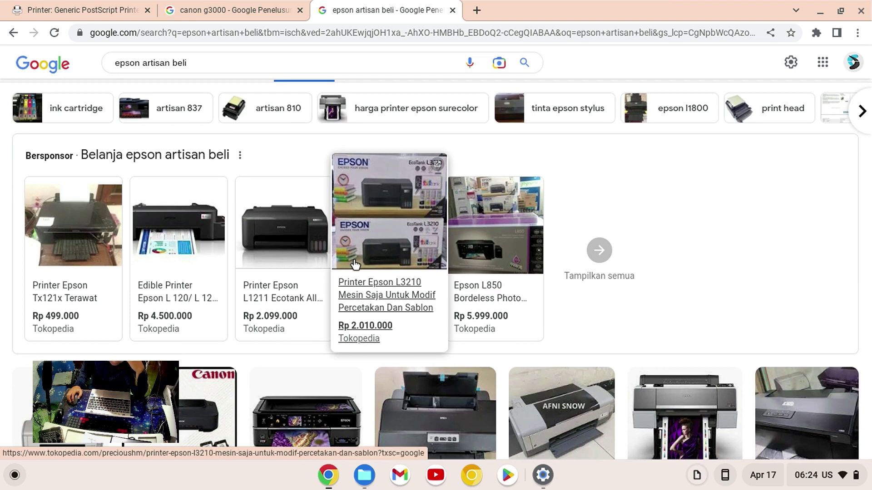
pyautogui.scroll(-3, 352, 264)
pyautogui.scroll(-3, 362, 317)
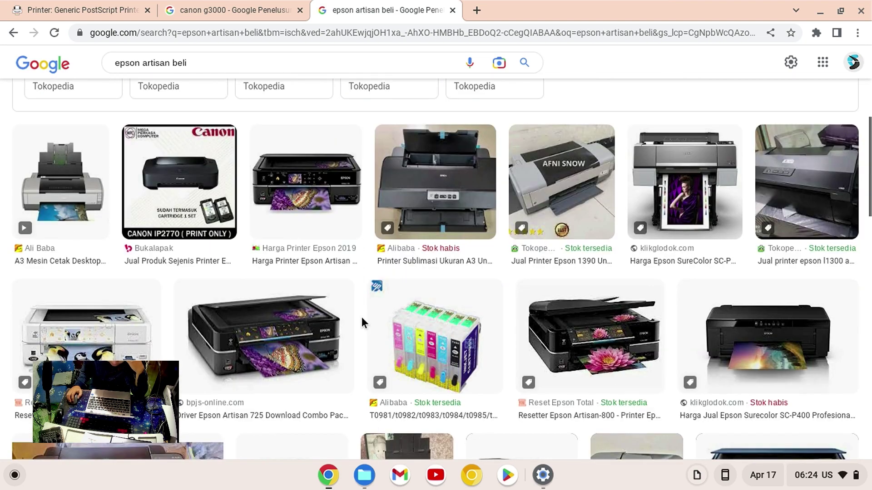
pyautogui.scroll(-2, 362, 317)
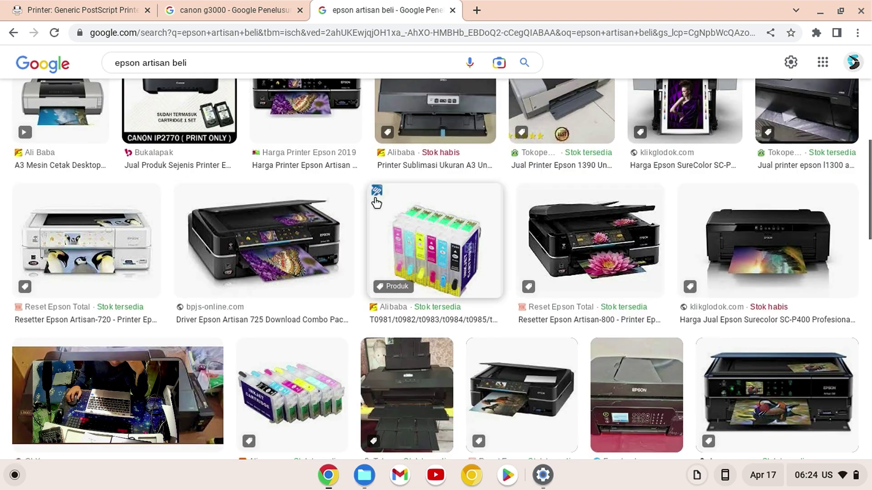
pyautogui.scroll(3, 372, 239)
pyautogui.scroll(-1, 369, 240)
pyautogui.hotkey('alt', 'Tab')
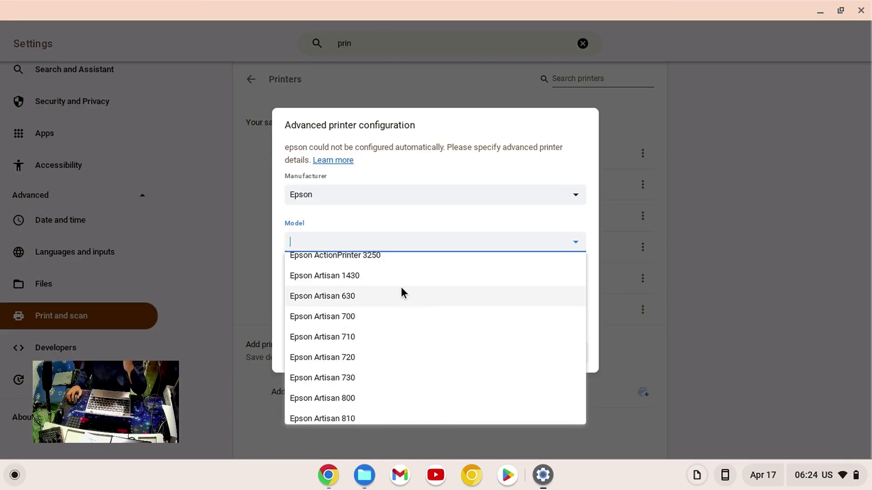
# - Examine the supported Epson models from the Artisan series through Dot Matrix to the first E-series entries
pyautogui.scroll(-3, 353, 286)
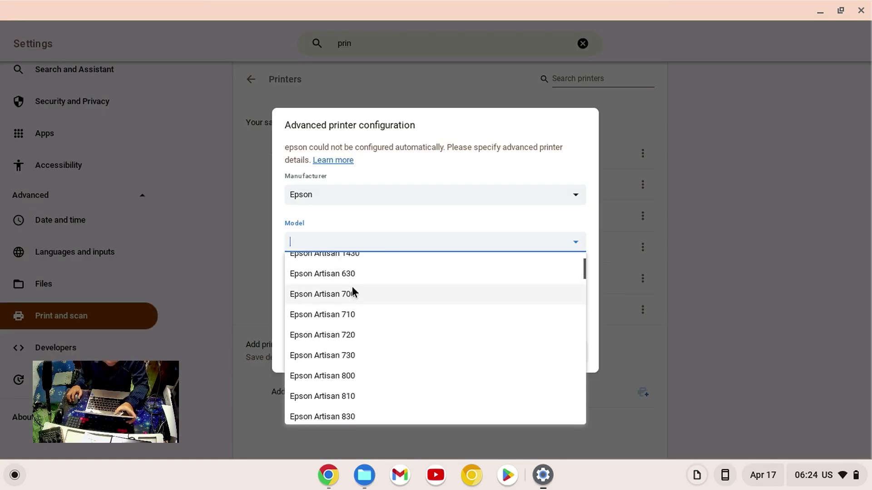
pyautogui.scroll(-2, 350, 306)
pyautogui.scroll(-2, 350, 310)
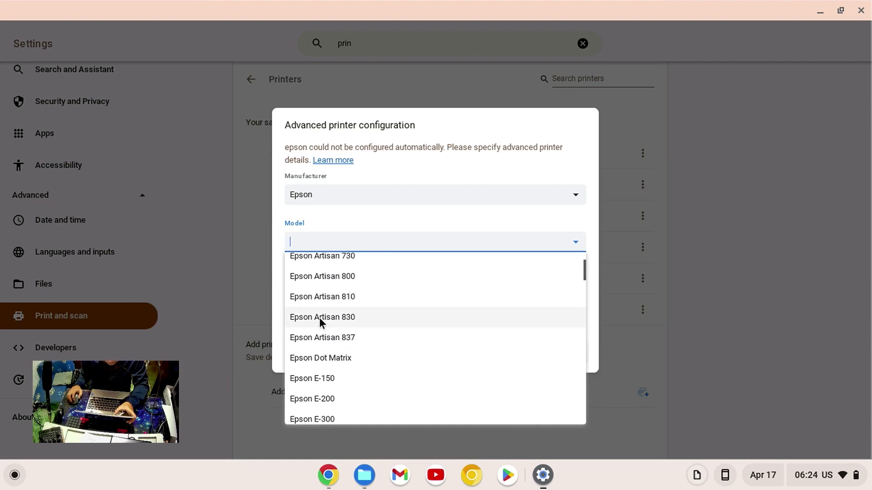
pyautogui.scroll(-1, 358, 339)
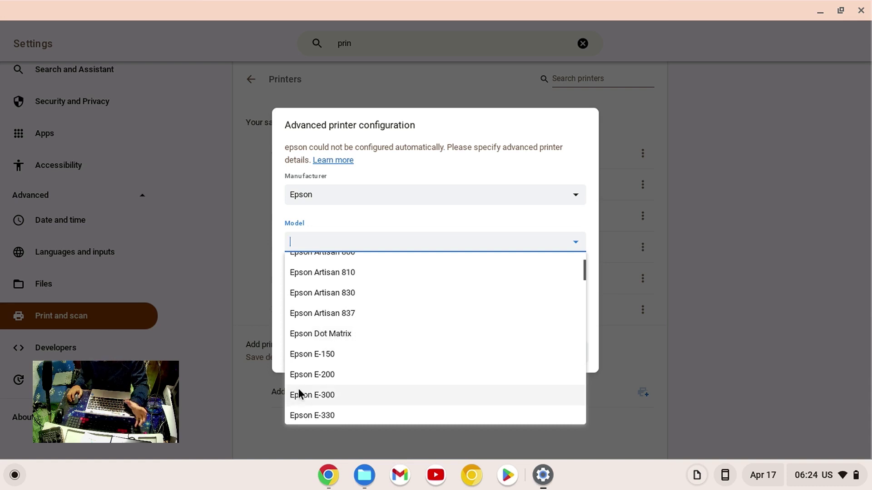
# - Switch to Chrome, change the image search to "epson dot matrix", and examine the printers shown
pyautogui.click(330, 479)
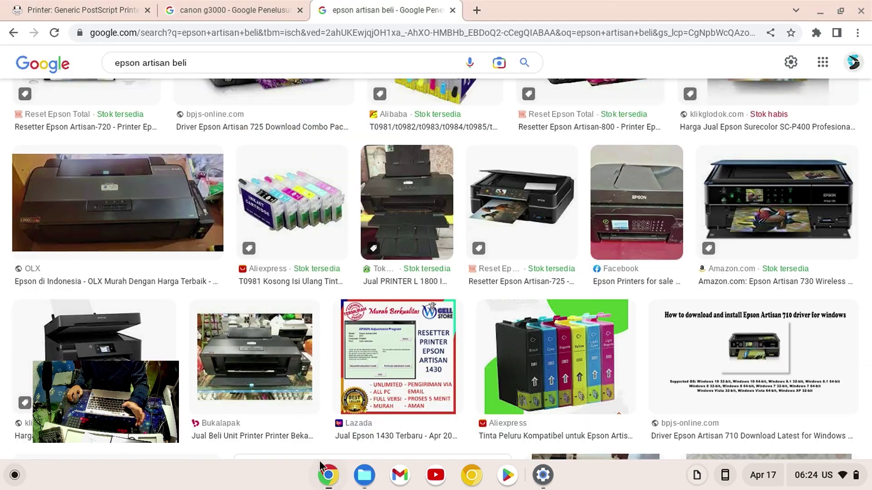
pyautogui.moveTo(200, 62); pyautogui.dragTo(138, 62)
pyautogui.write('dot matrix')
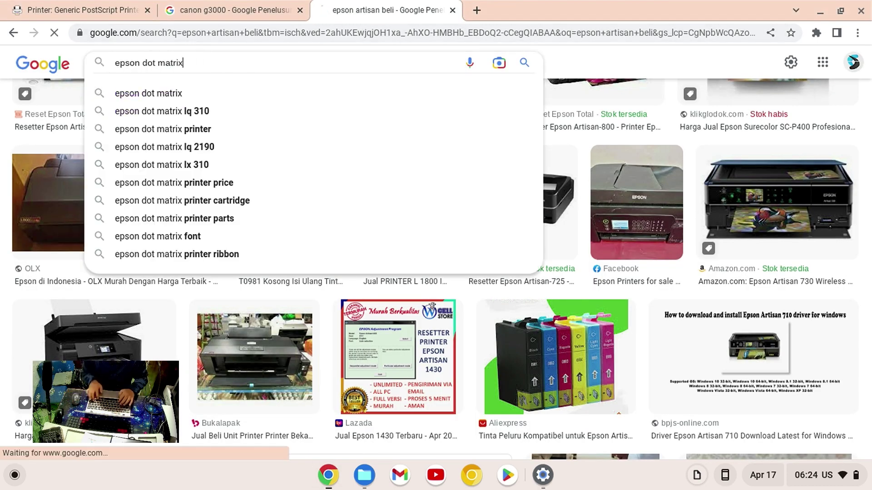
pyautogui.press('Return')
pyautogui.scroll(-5, 311, 283)
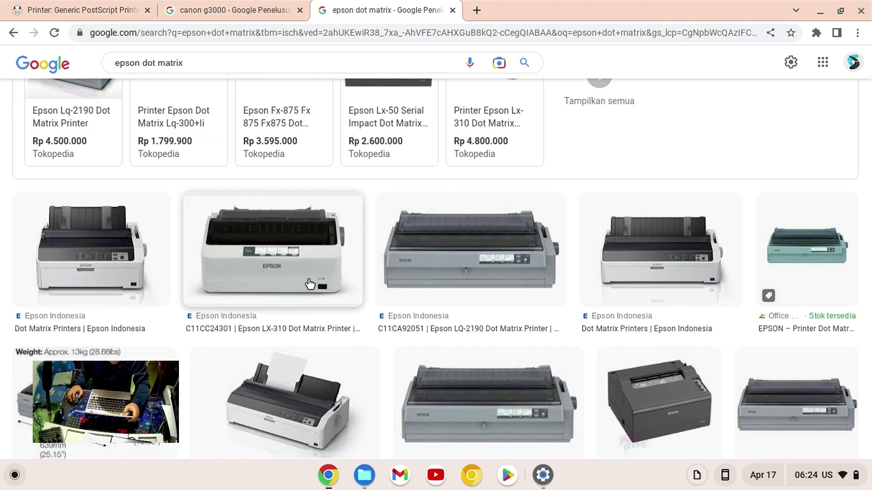
pyautogui.scroll(-2, 338, 272)
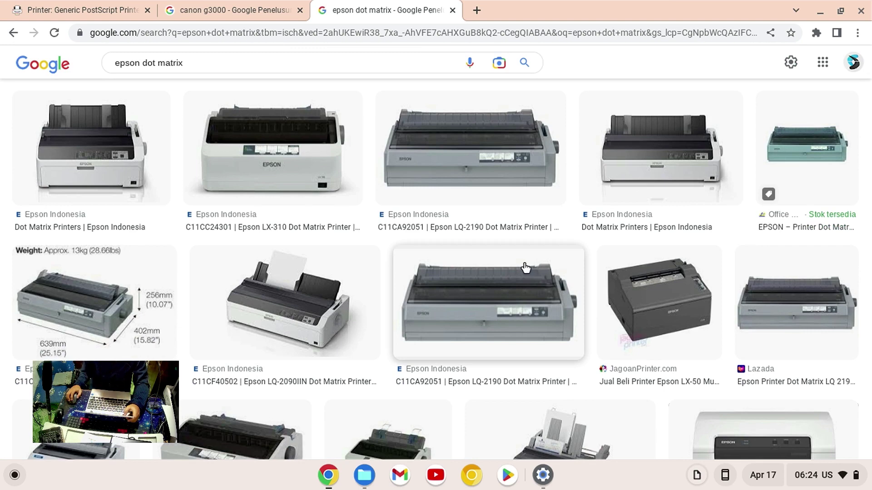
pyautogui.scroll(-2, 525, 268)
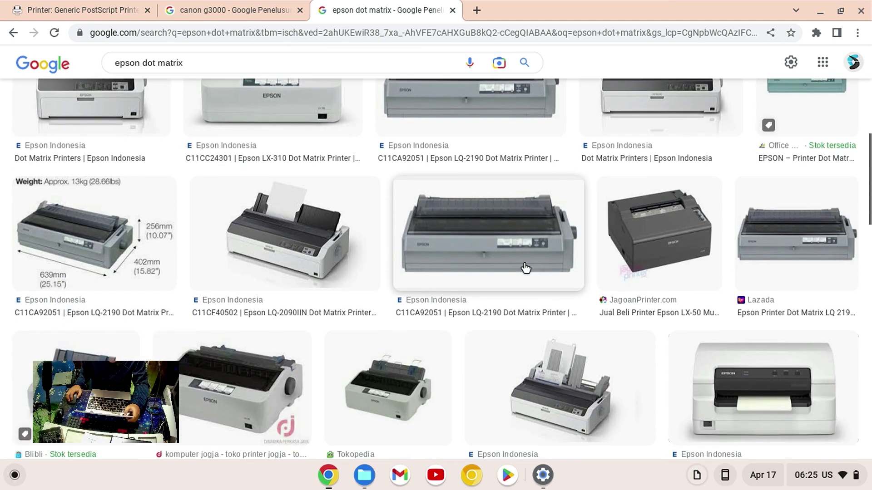
pyautogui.scroll(1, 526, 267)
pyautogui.scroll(2, 210, 232)
pyautogui.scroll(1, 210, 232)
# - Change the image search to "epson dot matrix beli" and view the dot matrix printers for sale
pyautogui.click(191, 62)
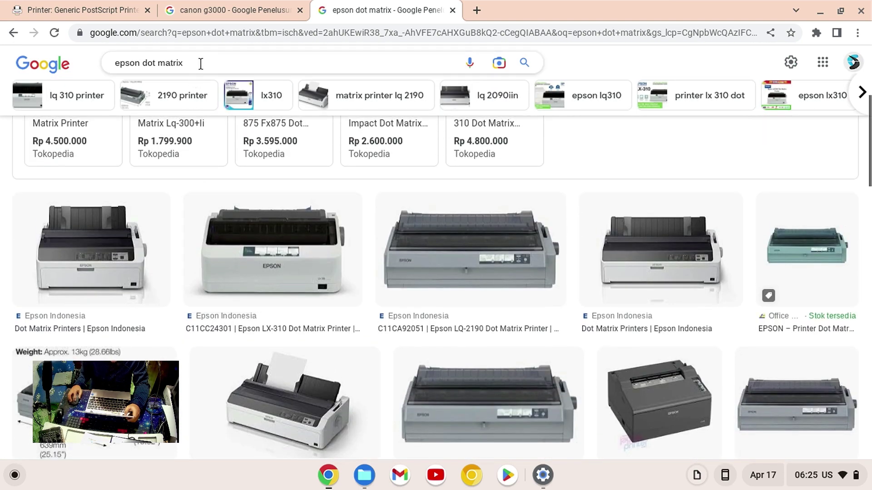
pyautogui.write('beli')
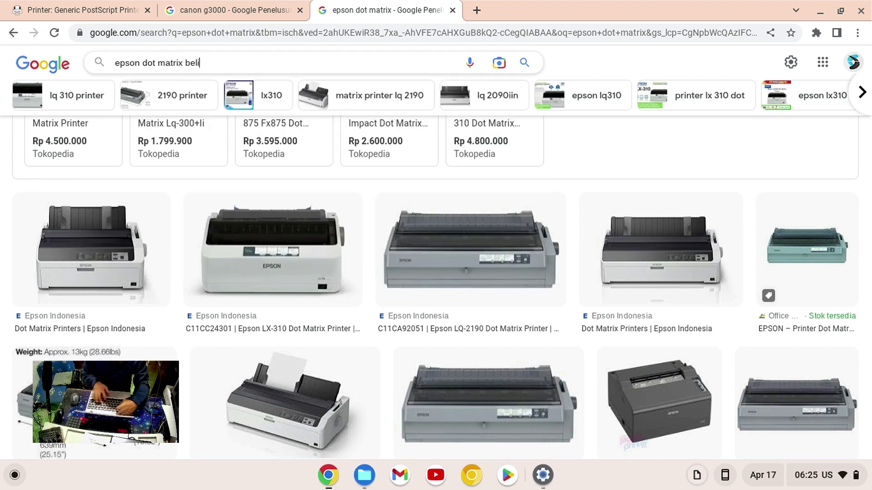
pyautogui.press('Return')
pyautogui.scroll(-1, 293, 254)
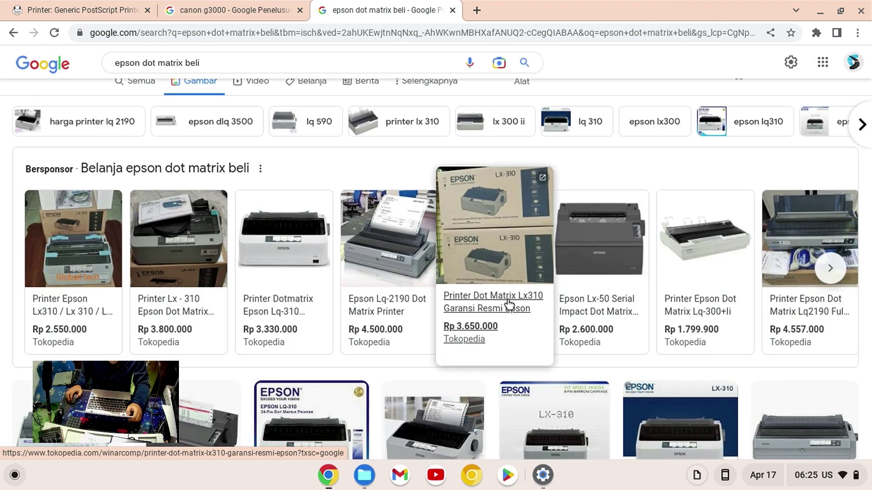
# - Return to the Settings app and examine the Epson Dot Matrix entry and the E-series models down to E-370
pyautogui.click(544, 475)
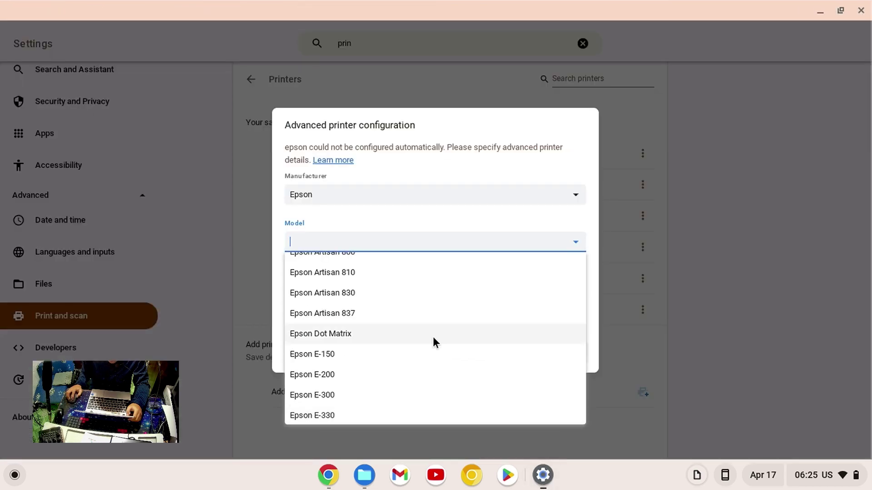
pyautogui.click(543, 475)
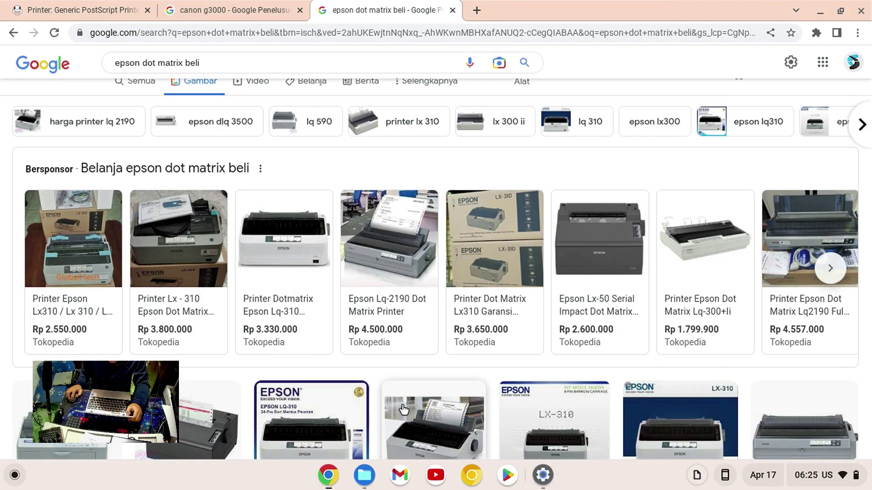
pyautogui.click(543, 475)
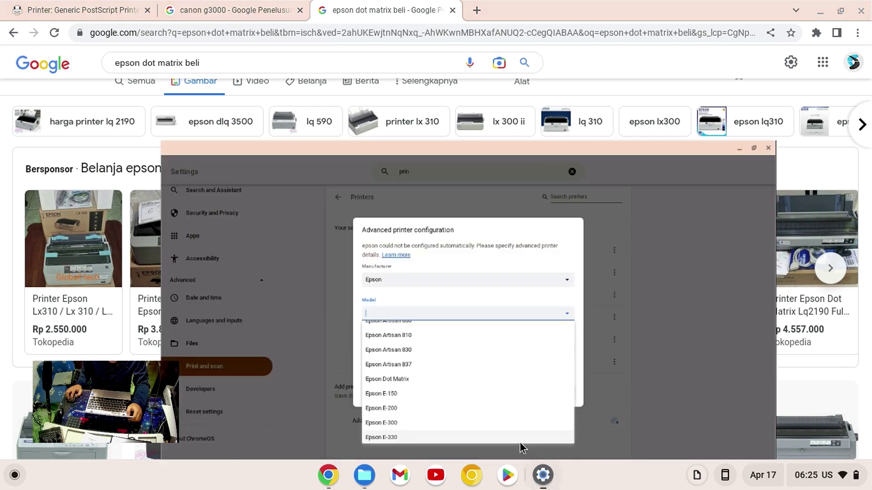
pyautogui.scroll(-1, 442, 337)
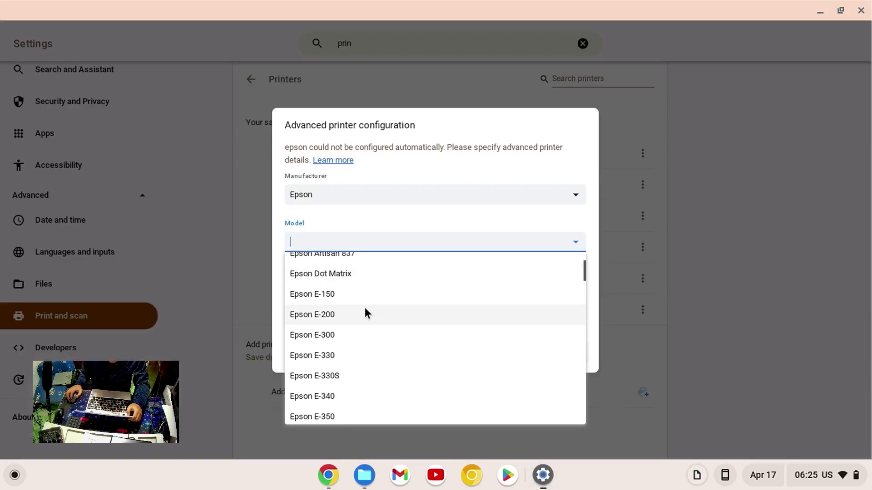
pyautogui.scroll(-1, 342, 297)
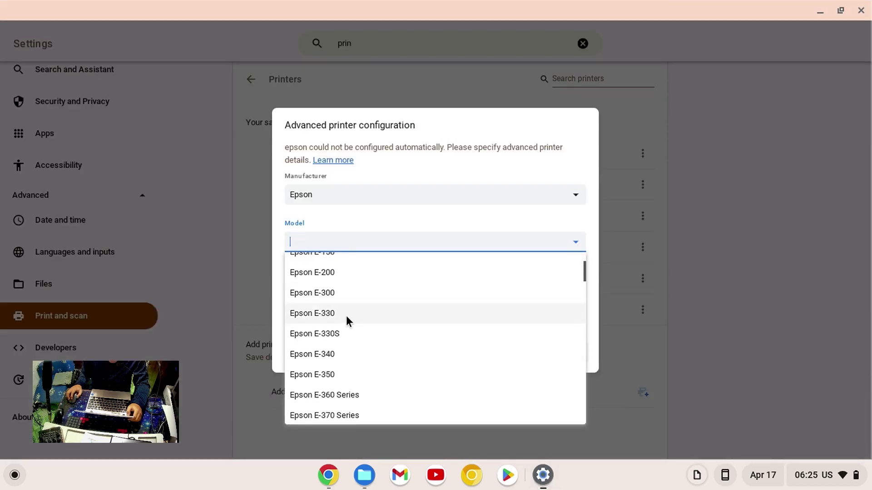
pyautogui.scroll(1, 346, 315)
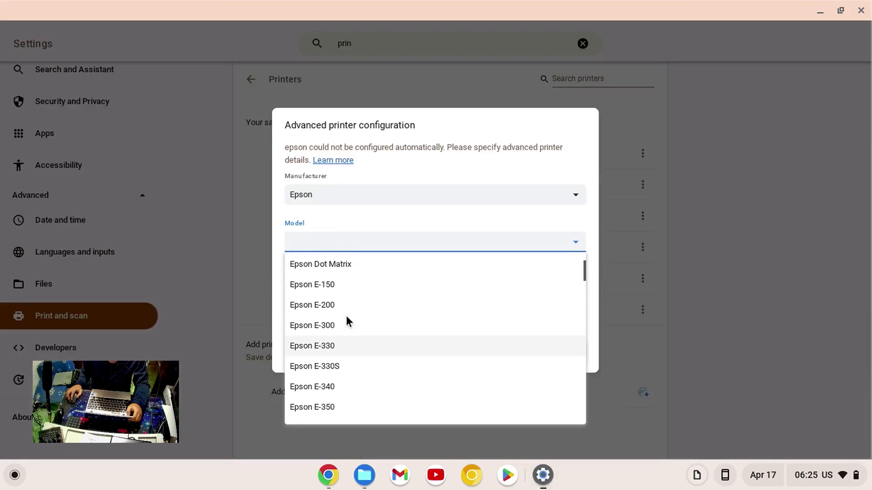
# - Switch to Chrome and change the image search to "epson e 200"
pyautogui.click(328, 475)
pyautogui.moveTo(223, 64); pyautogui.dragTo(148, 62)
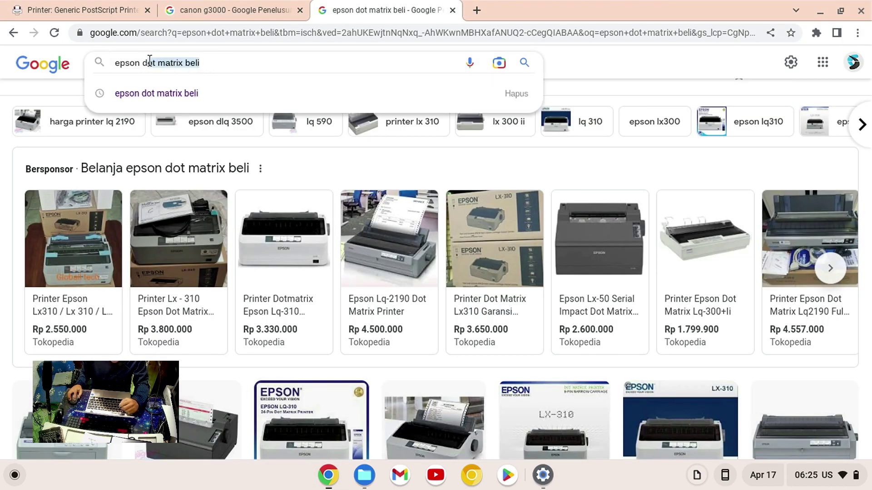
pyautogui.write('e 200')
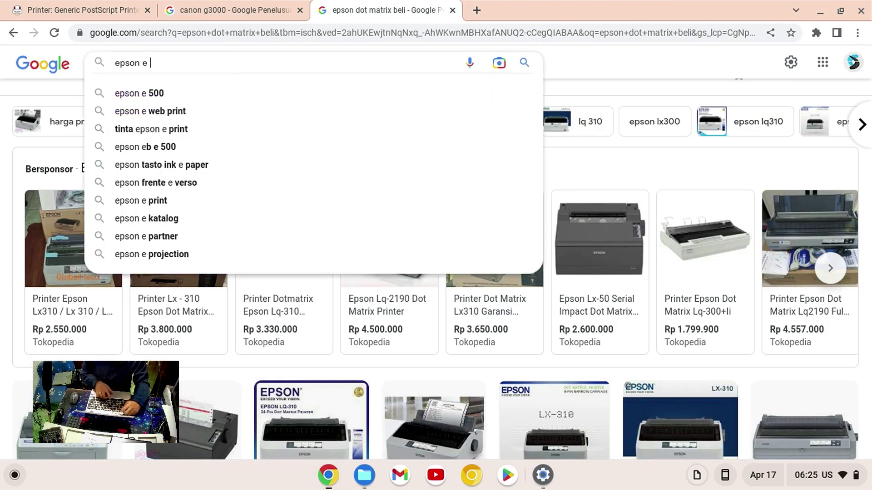
pyautogui.press('Return')
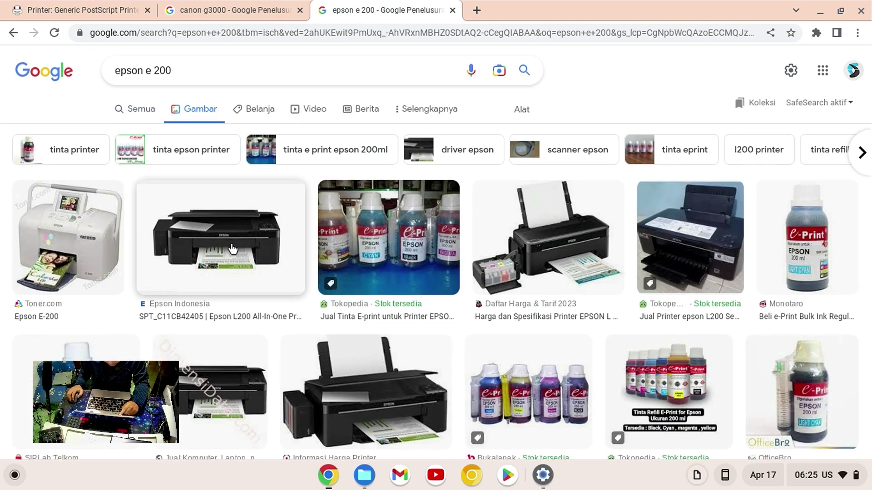
# - Correct the image search to "epson e-200", examine the images, and preview the Epson E-200 picture from Toner.com
pyautogui.click(165, 74)
pyautogui.press('BackSpace')
pyautogui.write('-')
pyautogui.press('Return')
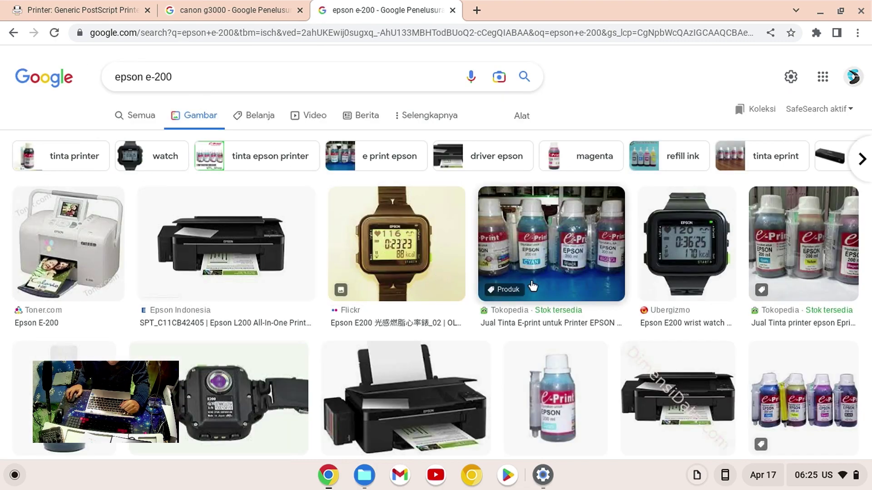
pyautogui.scroll(-2, 533, 286)
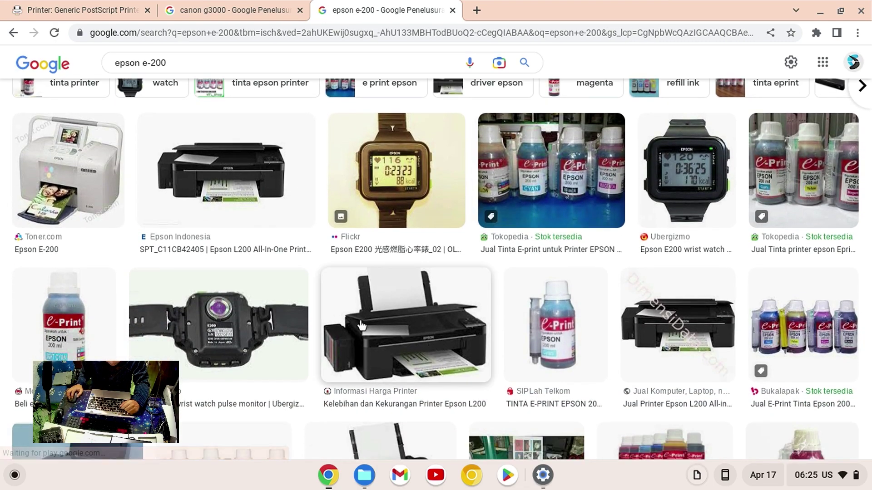
pyautogui.scroll(3, 72, 313)
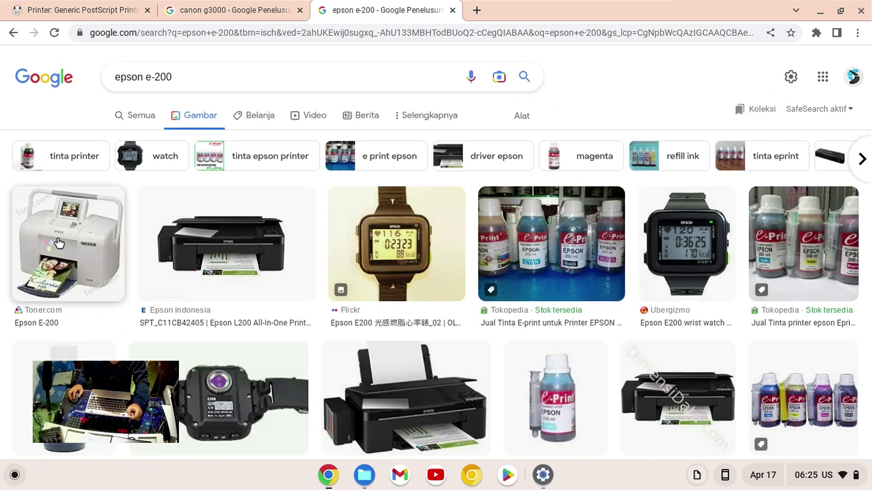
pyautogui.click(75, 282)
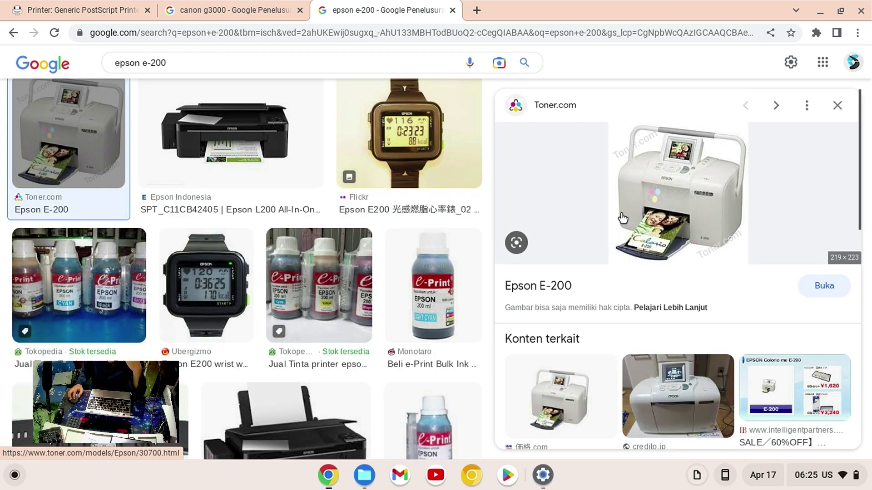
# - Switch back to the Settings app and examine the supported Epson models from the E series through EP-775A
pyautogui.hotkey('alt', 'Tab')
pyautogui.scroll(-3, 412, 340)
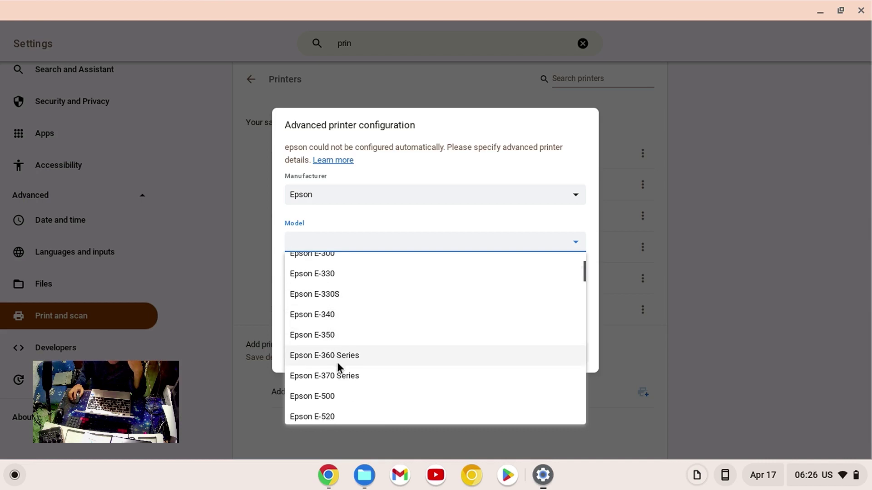
pyautogui.scroll(-1, 337, 361)
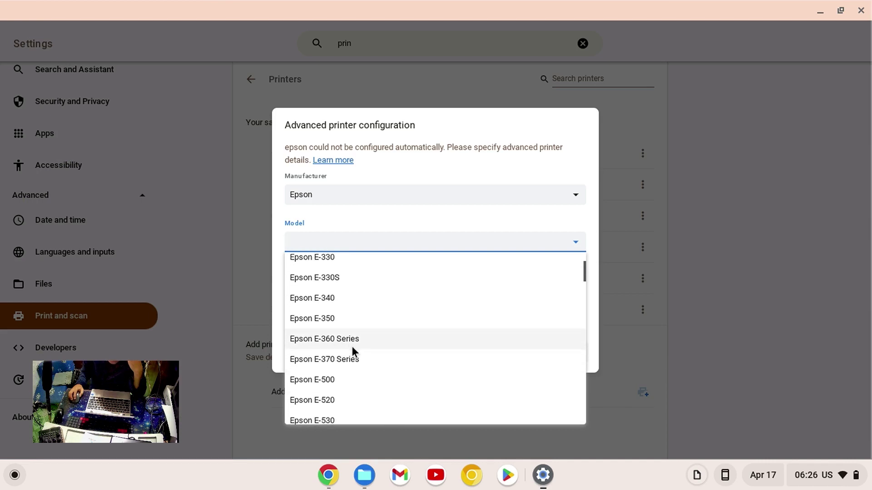
pyautogui.scroll(-6, 352, 347)
pyautogui.scroll(-6, 352, 349)
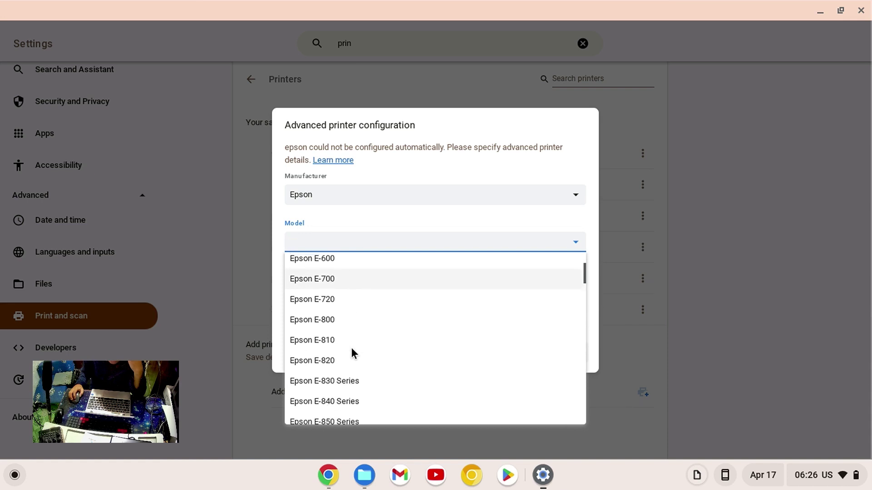
pyautogui.scroll(-1, 351, 351)
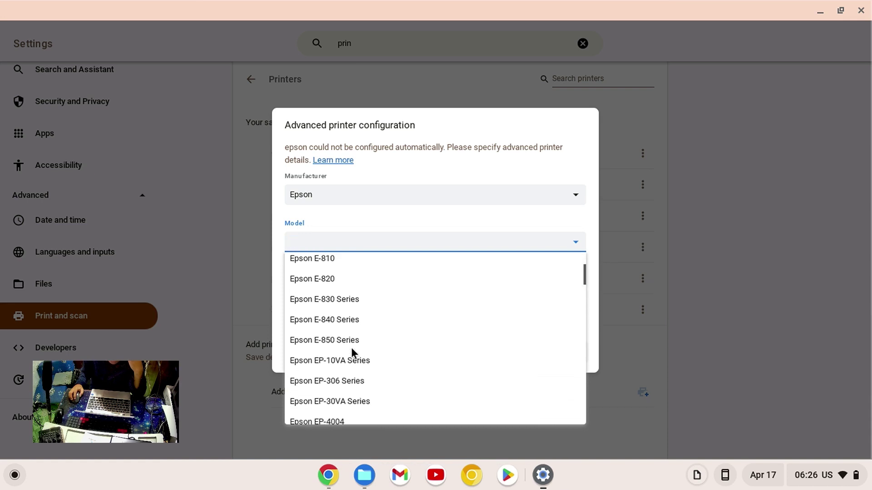
pyautogui.scroll(-2, 331, 359)
pyautogui.scroll(-3, 333, 353)
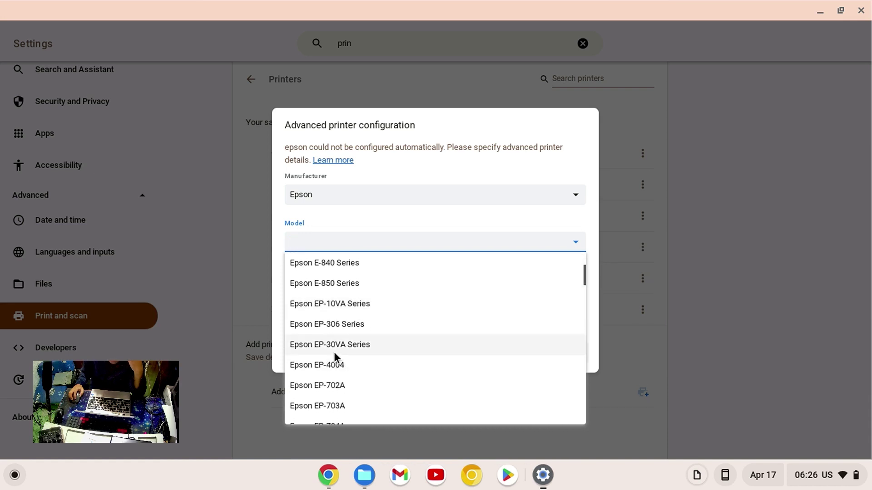
pyautogui.scroll(-7, 334, 355)
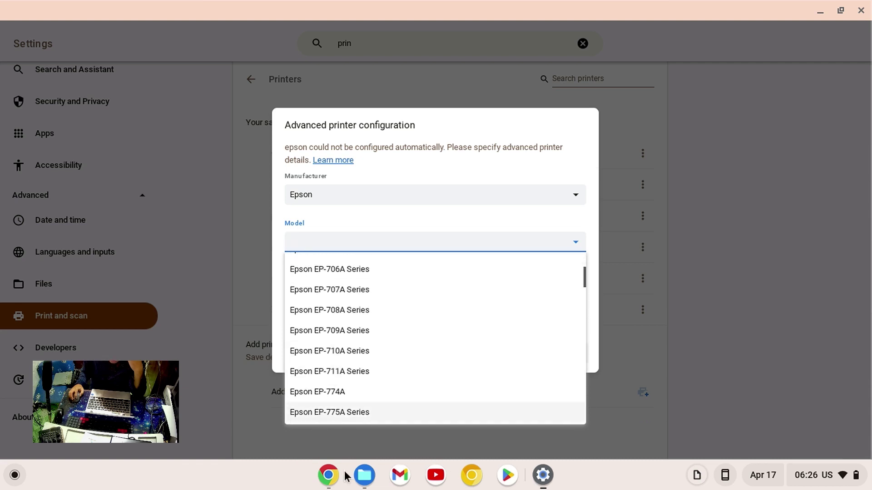
# - Switch to Chrome, search images for "epson ep", and return to the Epson model list in Settings
pyautogui.click(328, 475)
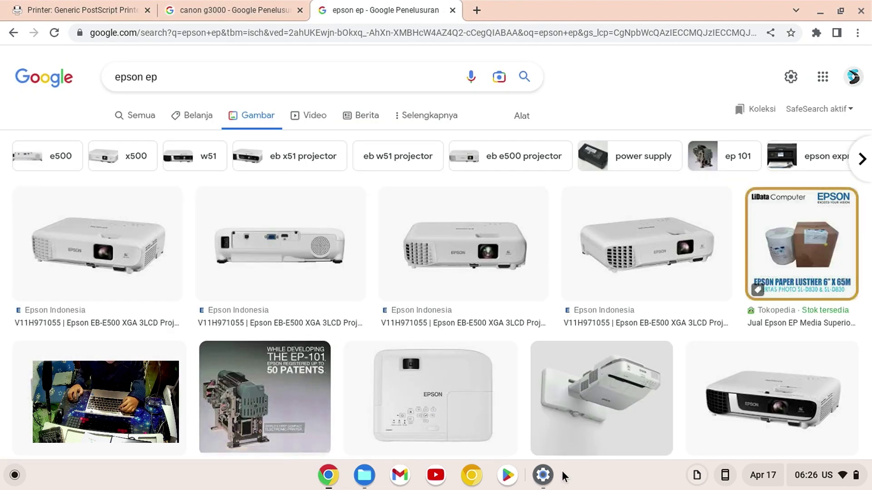
pyautogui.click(543, 475)
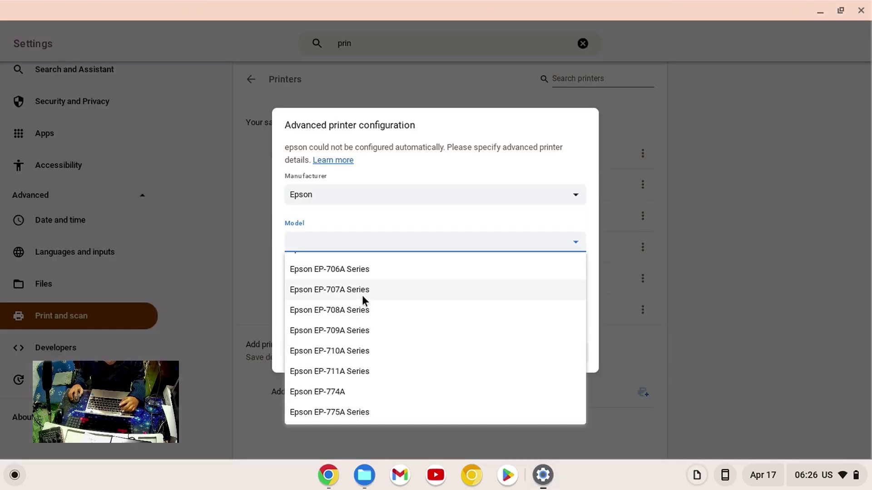
# - Switch to Chrome and change the image search to "epson ep707a"
pyautogui.click(329, 476)
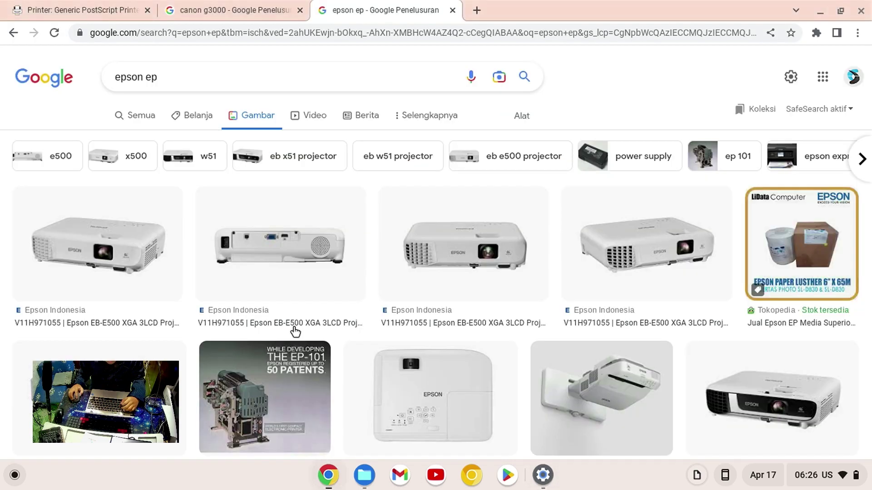
pyautogui.click(222, 85)
pyautogui.write('7')
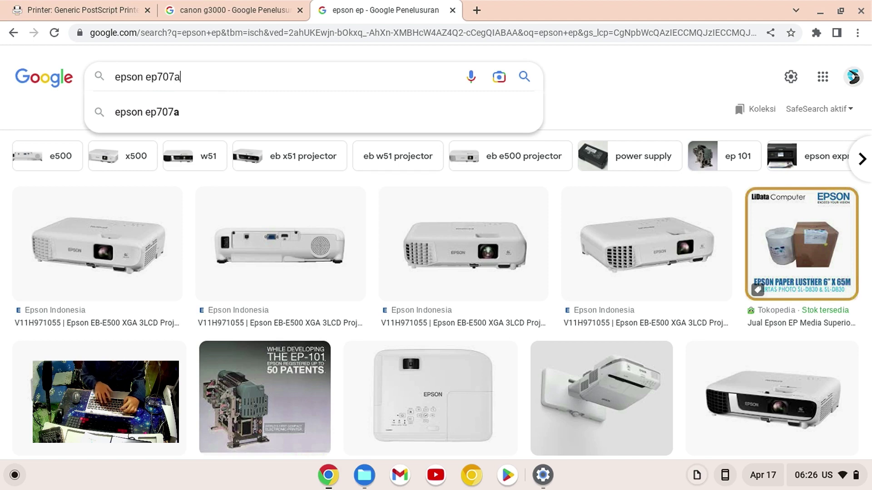
pyautogui.write('07a')
pyautogui.press('Return')
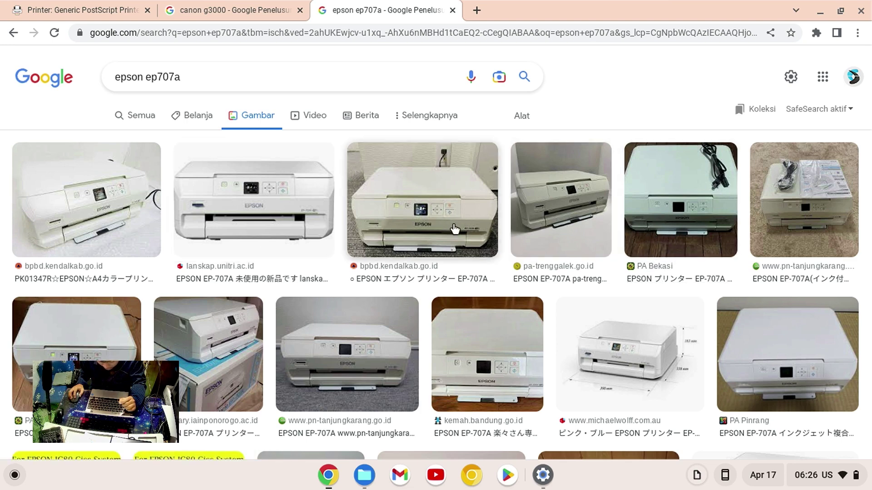
# - Examine the EP-707A images and change the image search to "epson ep707a beli"
pyautogui.scroll(-3, 453, 216)
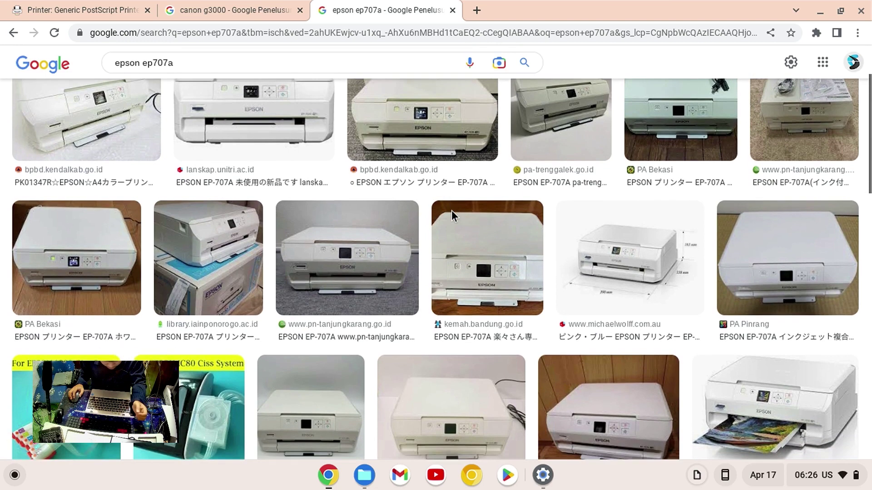
pyautogui.scroll(3, 451, 211)
pyautogui.click(246, 78)
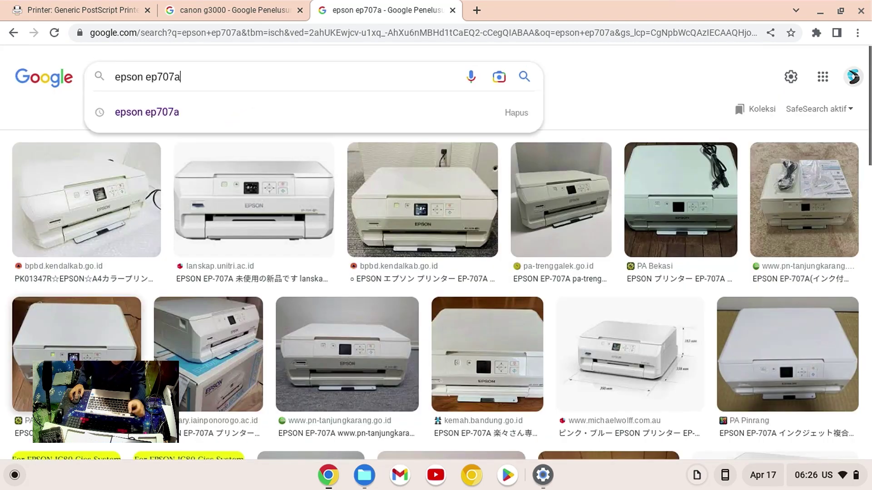
pyautogui.write('beli')
pyautogui.press('Return')
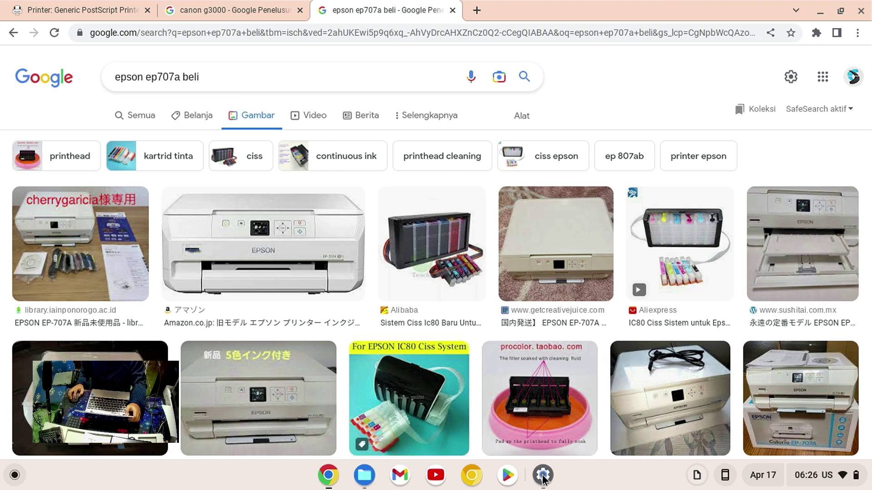
# - Switch back to the Settings app and examine the supported Epson models from EP-707A through EPL-5900 PS3
pyautogui.hotkey('alt', 'Tab')
pyautogui.scroll(-3, 441, 339)
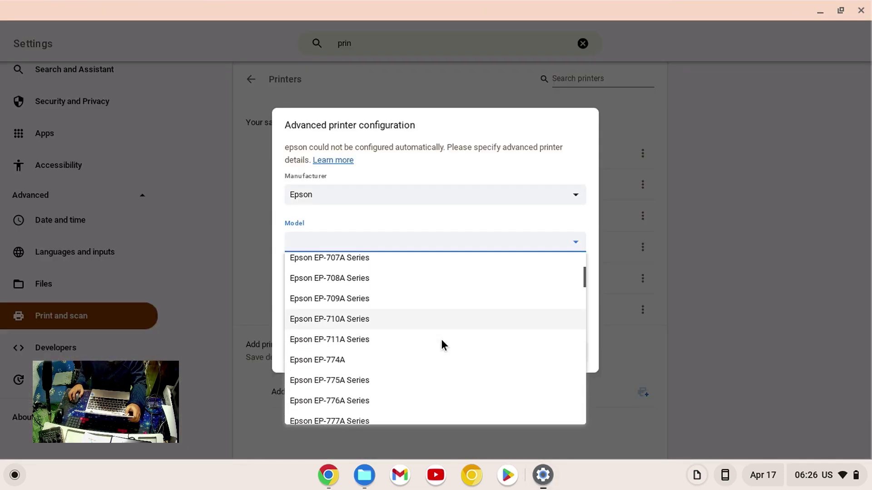
pyautogui.scroll(-4, 441, 341)
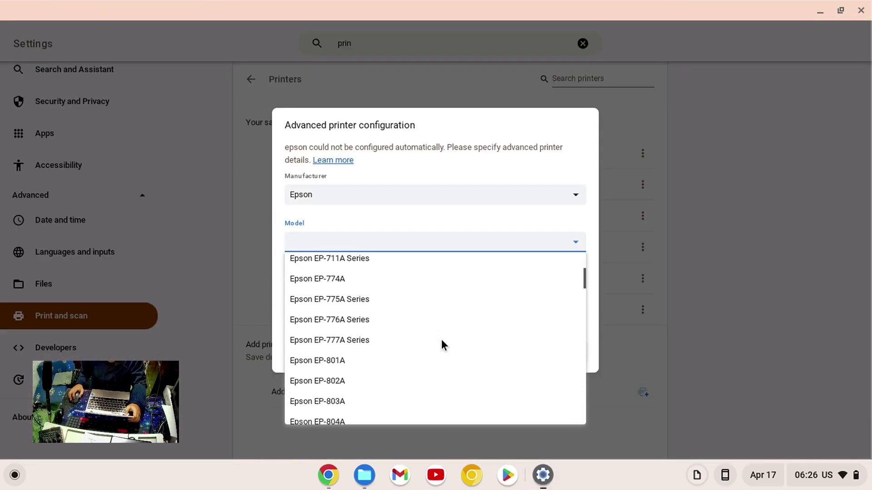
pyautogui.scroll(-7, 441, 342)
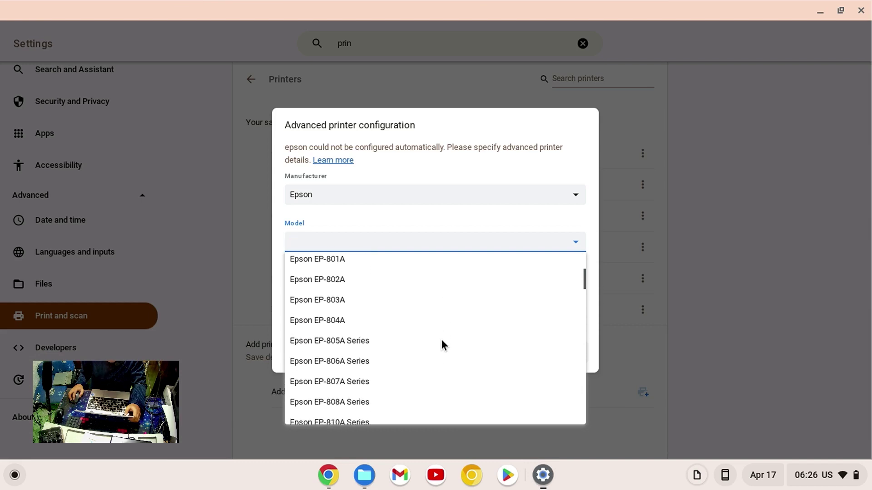
pyautogui.scroll(-6, 441, 345)
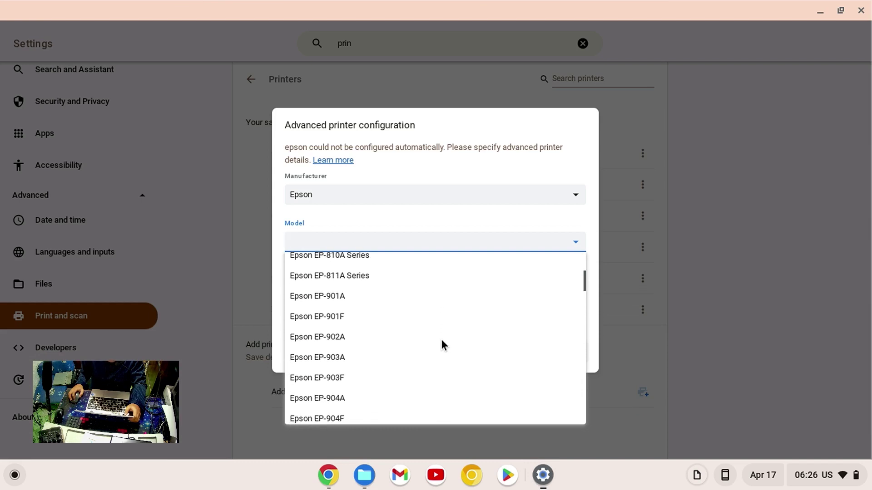
pyautogui.scroll(-7, 443, 345)
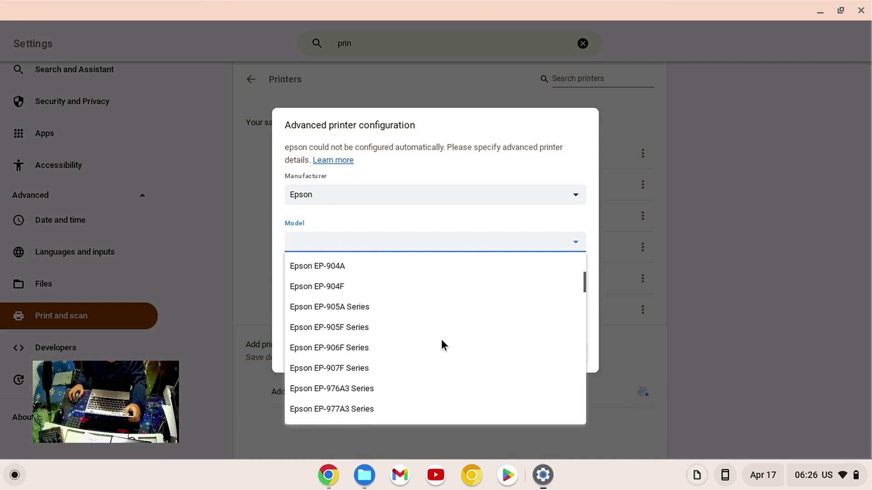
pyautogui.scroll(-5, 441, 346)
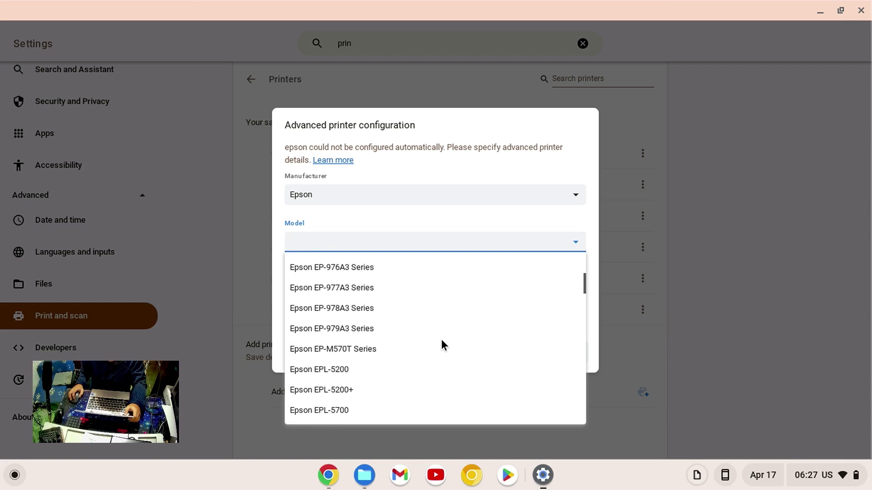
pyautogui.scroll(-4, 441, 344)
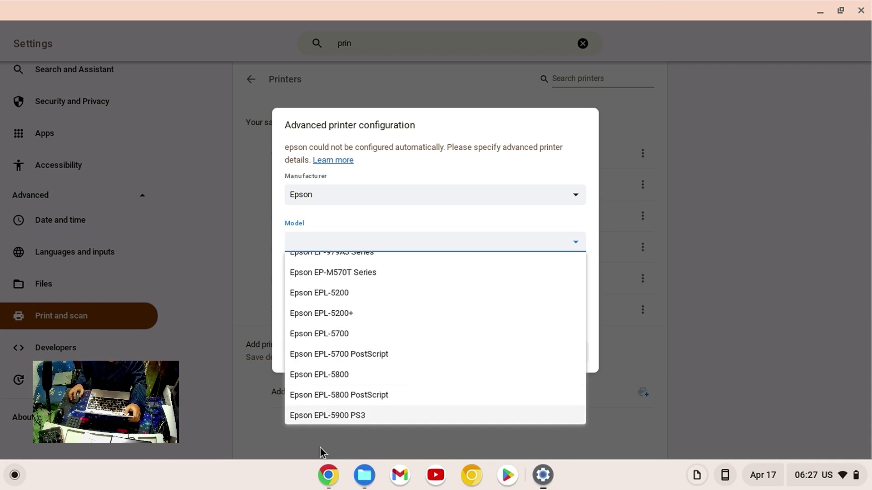
# - Switch to Chrome and change the image search to "epson epl5200"
pyautogui.click(326, 482)
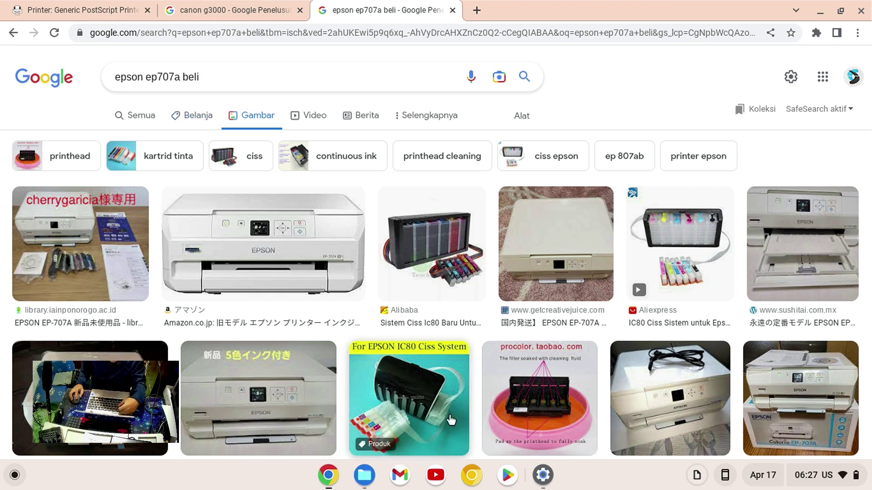
pyautogui.click(547, 483)
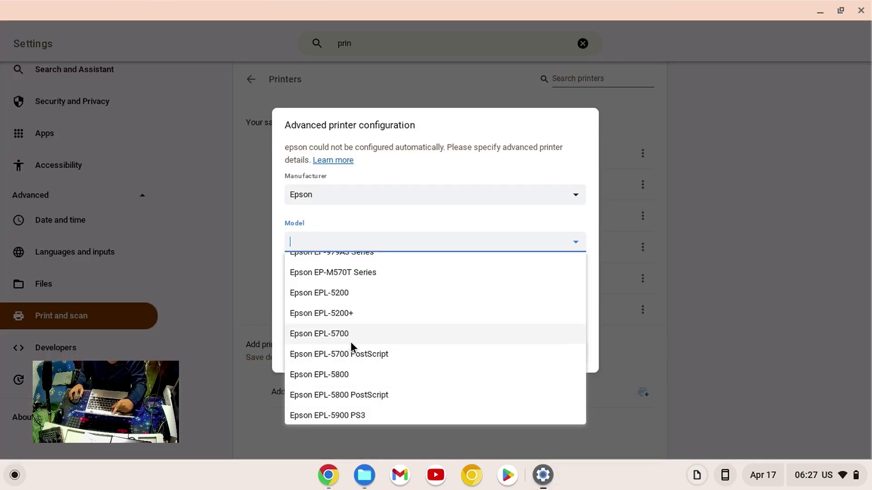
pyautogui.click(328, 475)
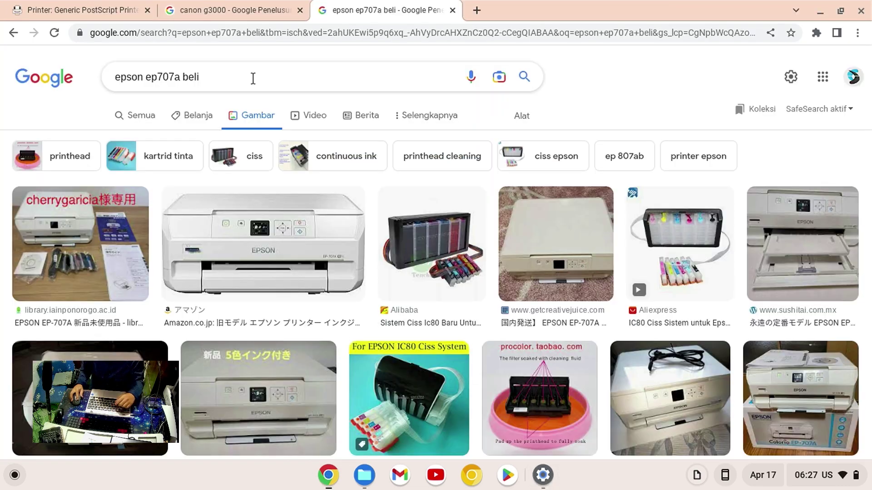
pyautogui.moveTo(251, 77); pyautogui.dragTo(156, 67)
pyautogui.write('l5200')
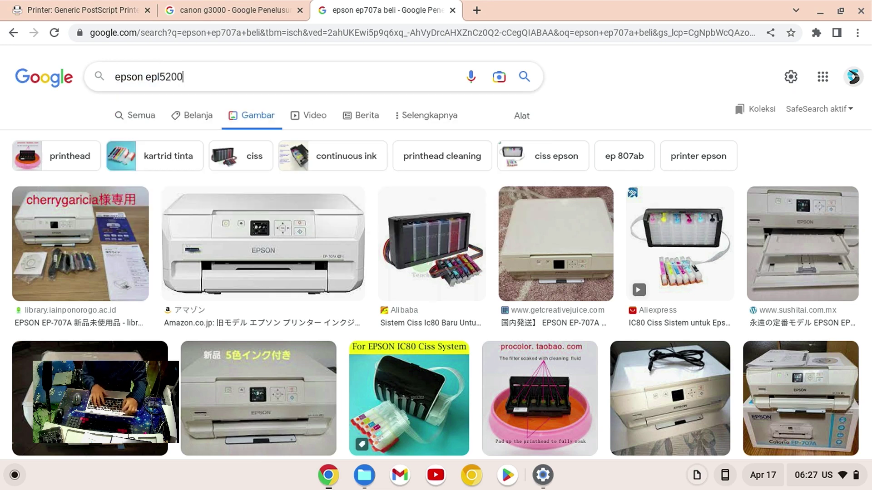
pyautogui.press('Return')
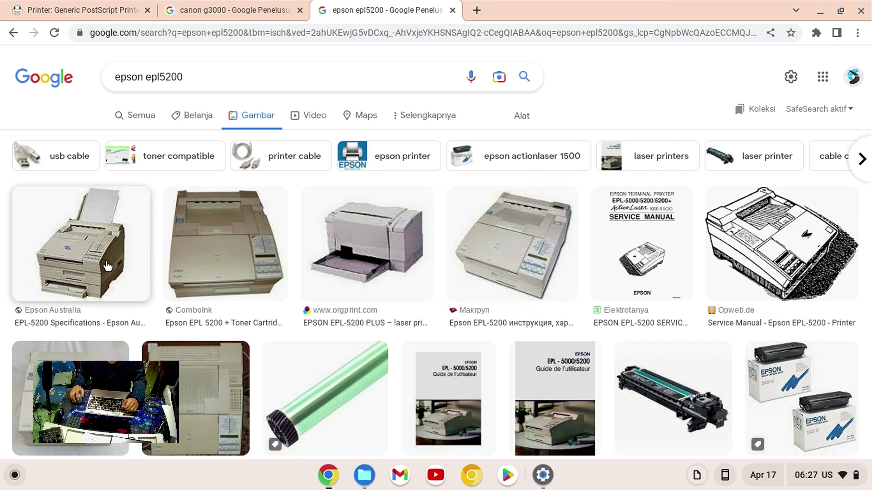
# - Return to the Epson model list in Settings and examine the remaining EPL models and the first ET series models
pyautogui.hotkey('alt', 'Tab')
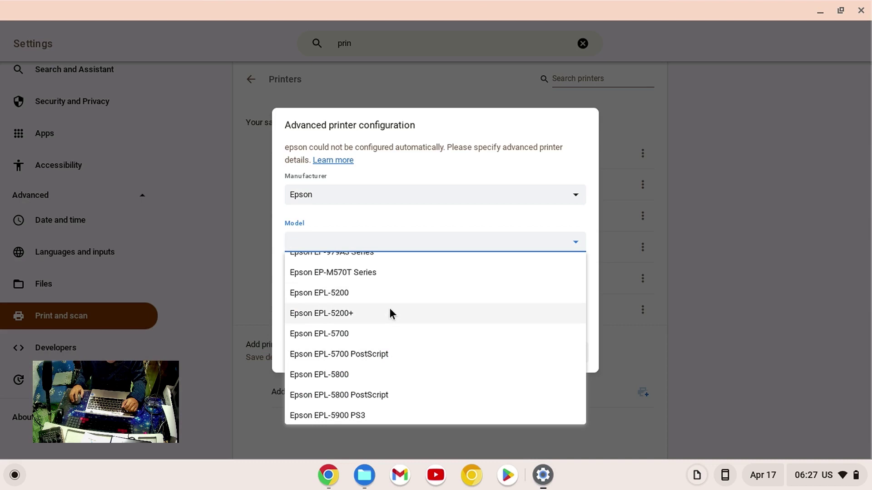
pyautogui.scroll(-5, 386, 337)
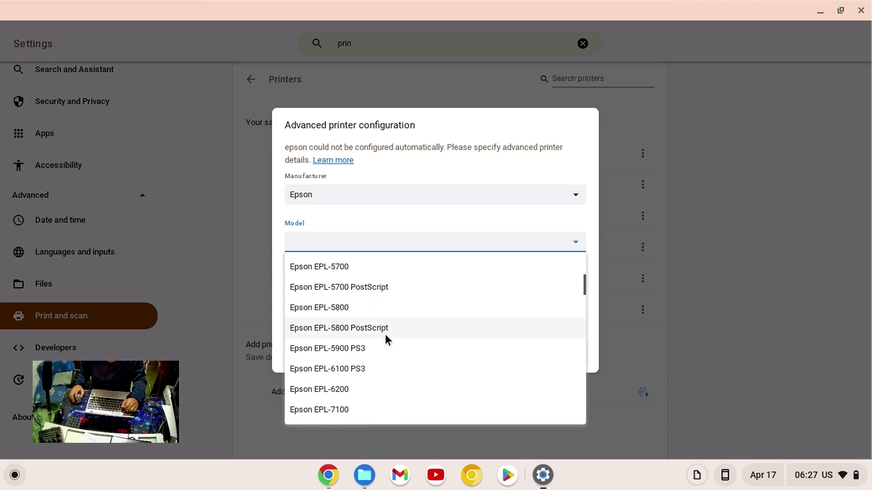
pyautogui.scroll(-3, 385, 337)
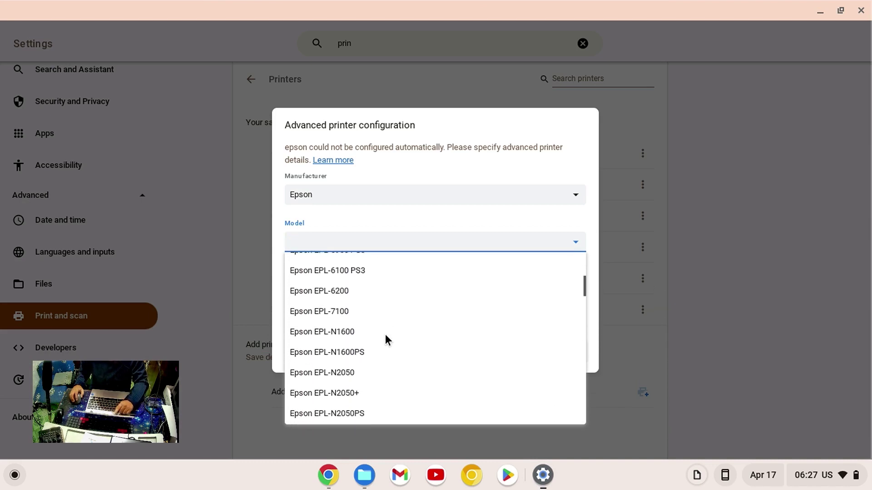
pyautogui.scroll(-10, 385, 340)
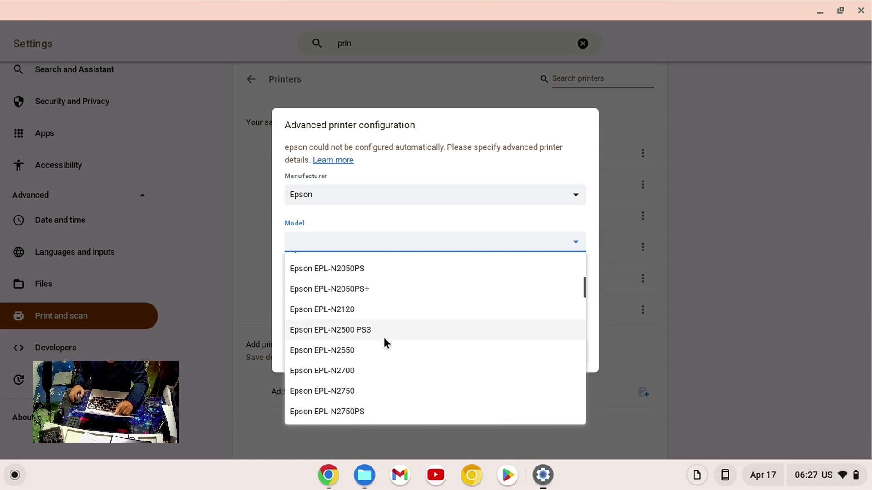
pyautogui.scroll(1, 383, 337)
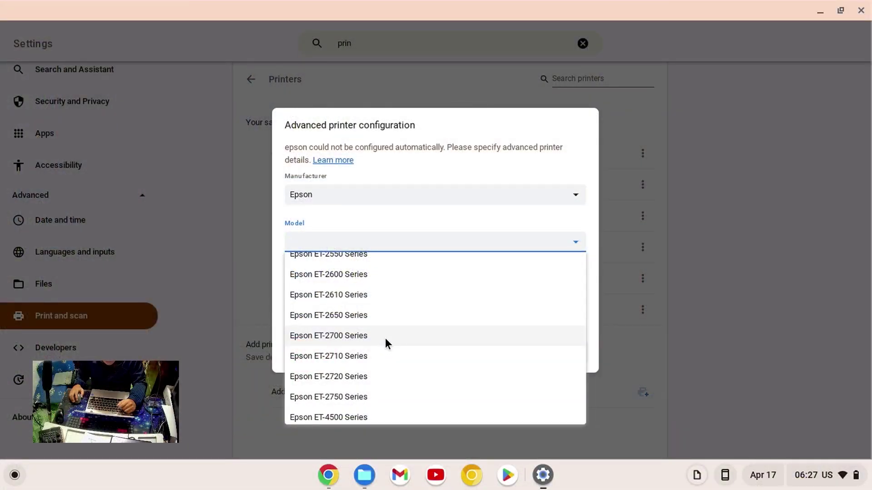
pyautogui.scroll(3, 385, 341)
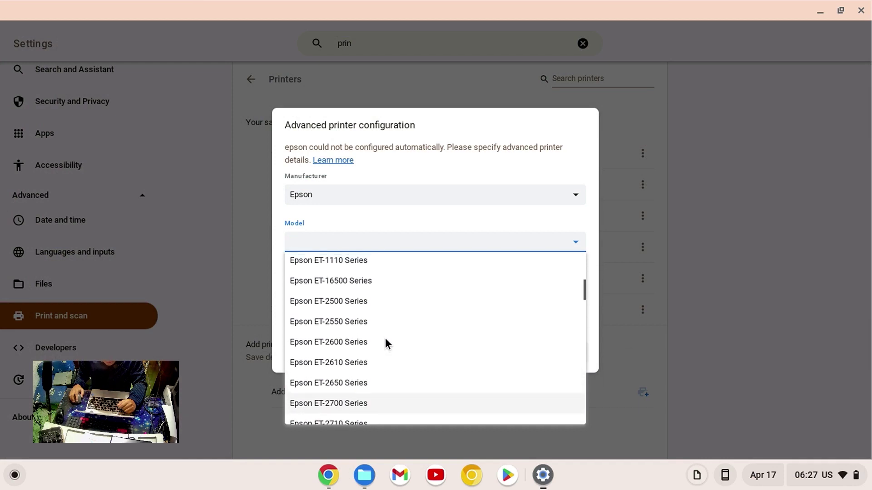
pyautogui.scroll(3, 385, 340)
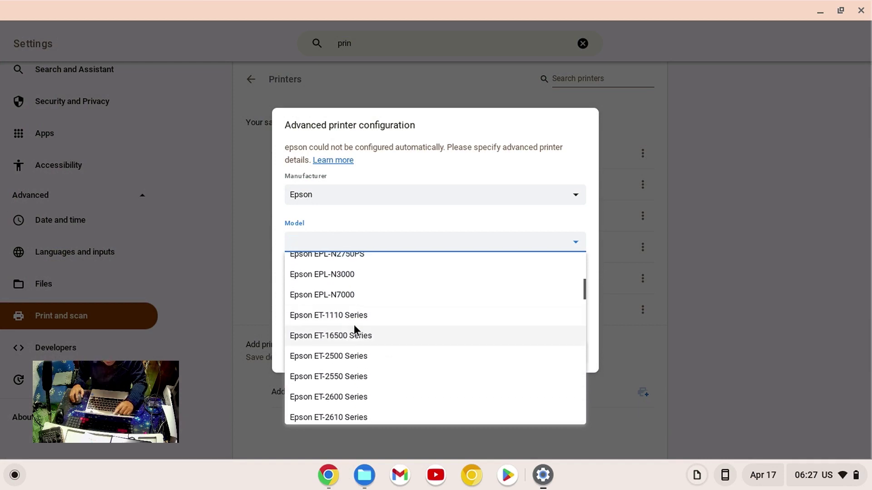
# - Switch to Chrome, search images for "epson et1110", and examine the pictures
pyautogui.hotkey('alt', 'Tab')
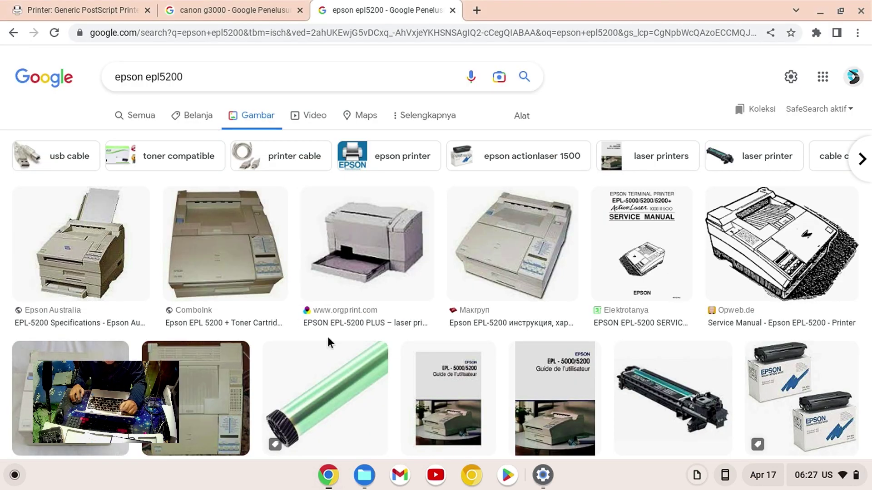
pyautogui.click(197, 66)
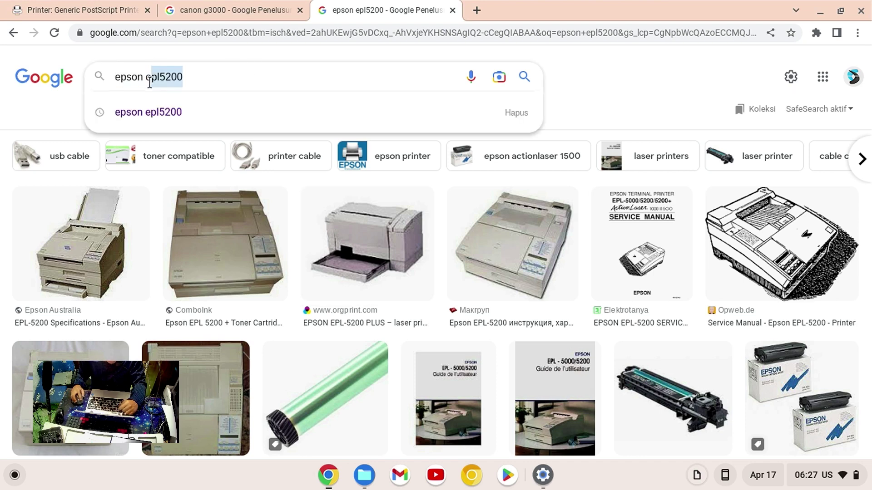
pyautogui.write('t111')
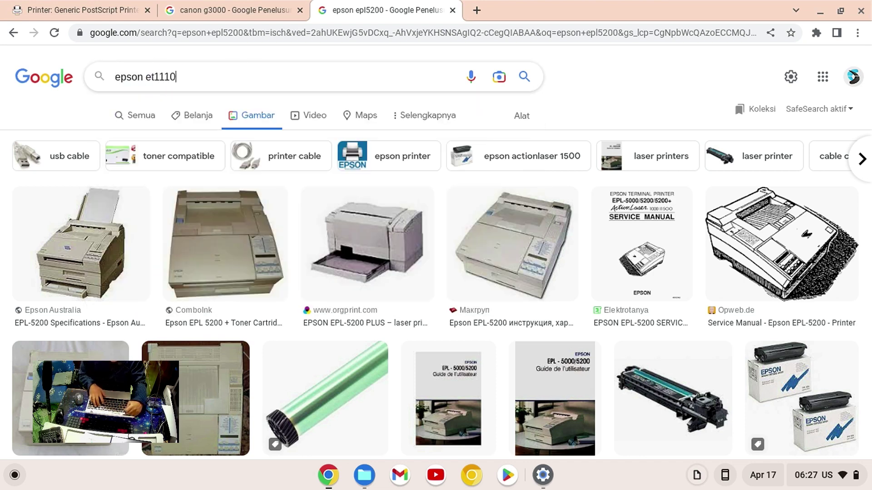
pyautogui.click(539, 480)
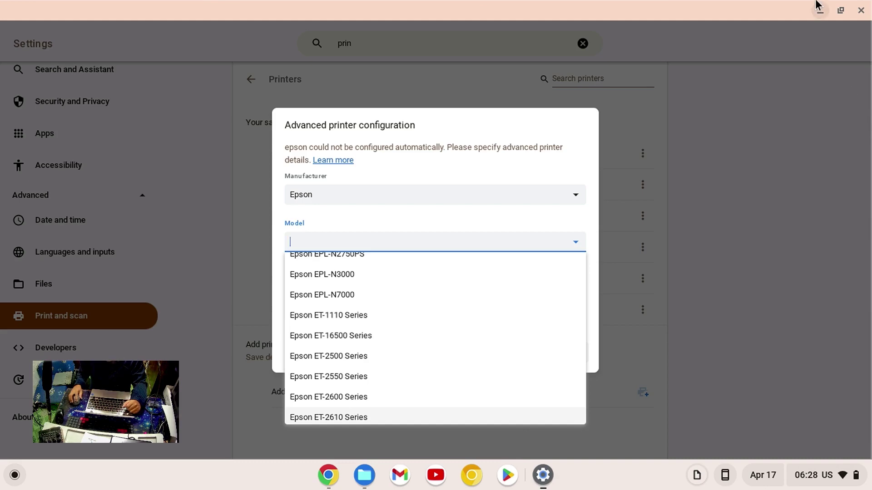
pyautogui.hotkey('alt', 'Tab')
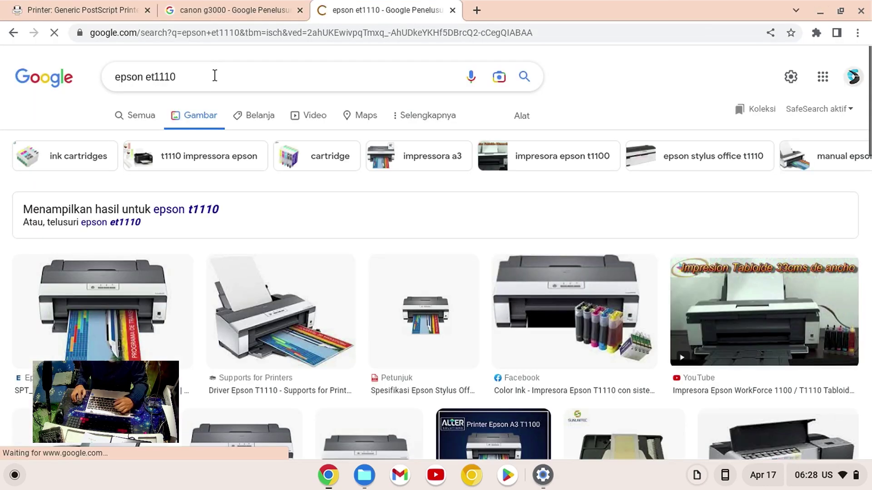
pyautogui.scroll(-1, 344, 246)
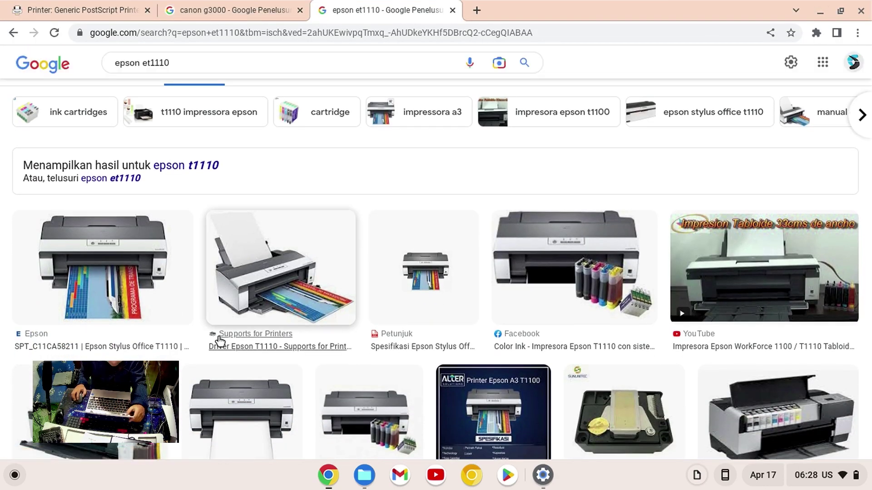
pyautogui.scroll(-1, 220, 338)
pyautogui.scroll(-1, 220, 341)
pyautogui.scroll(3, 195, 221)
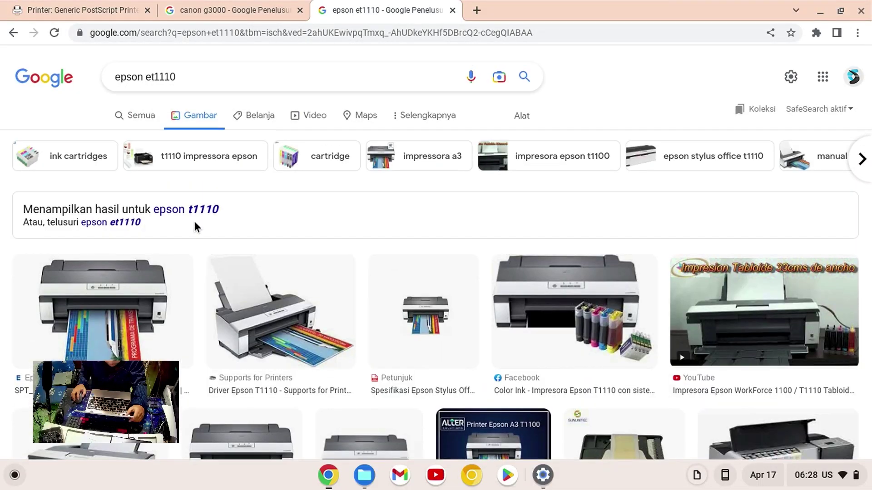
# - Correct the image search to "epson et-1110" and preview an EcoTank ET-1110 picture from Epson Australia
pyautogui.click(158, 76)
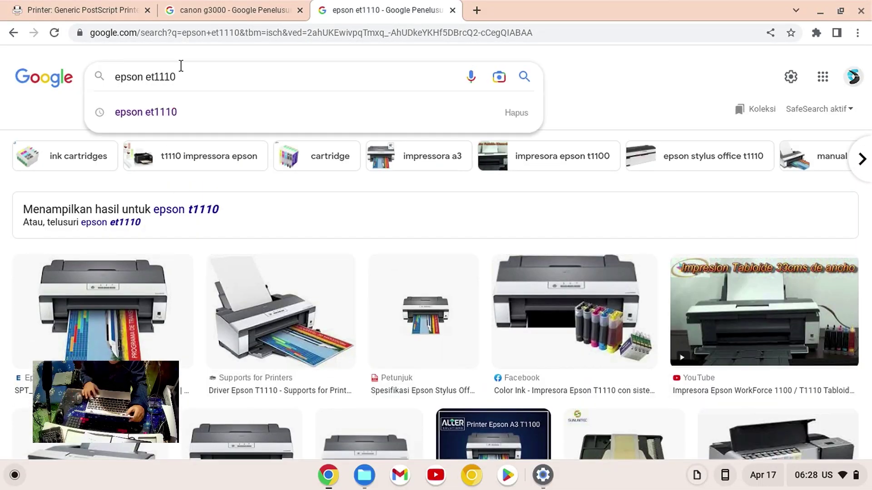
pyautogui.write('-')
pyautogui.press('Return')
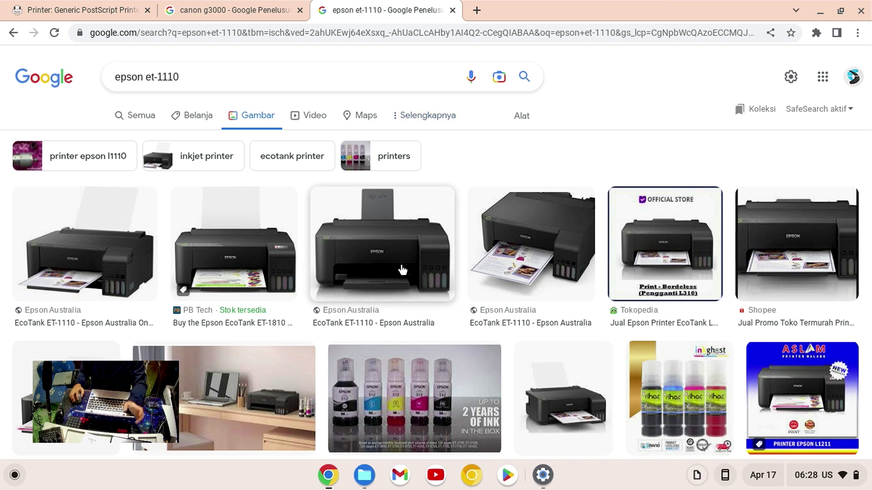
pyautogui.scroll(-2, 400, 267)
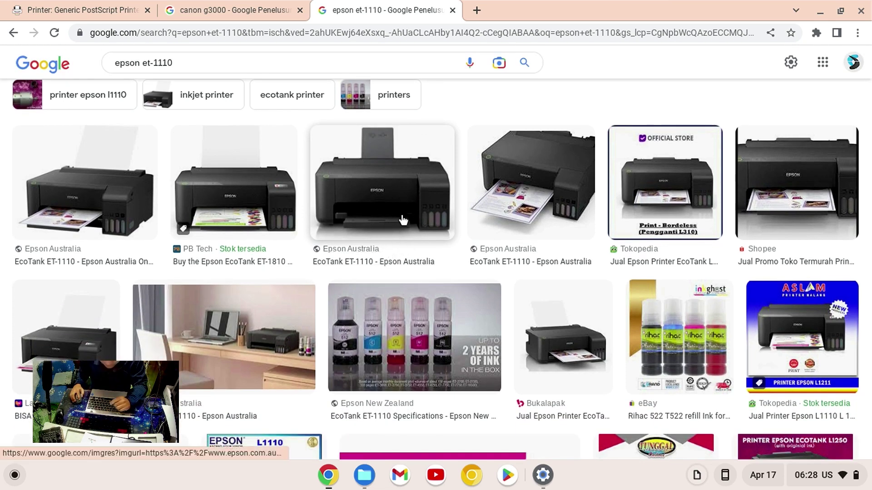
pyautogui.click(403, 221)
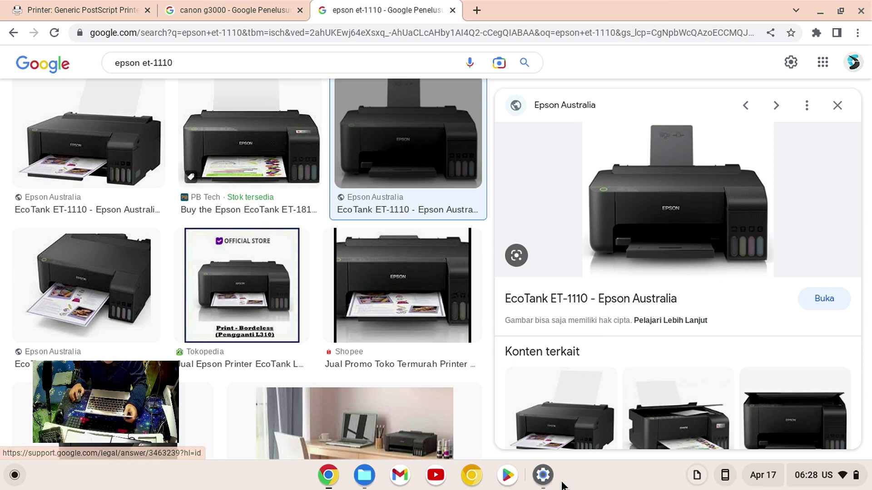
# - Return to the Epson model list in Settings and examine the ET series models from ET-16500 to ET-7750
pyautogui.click(544, 475)
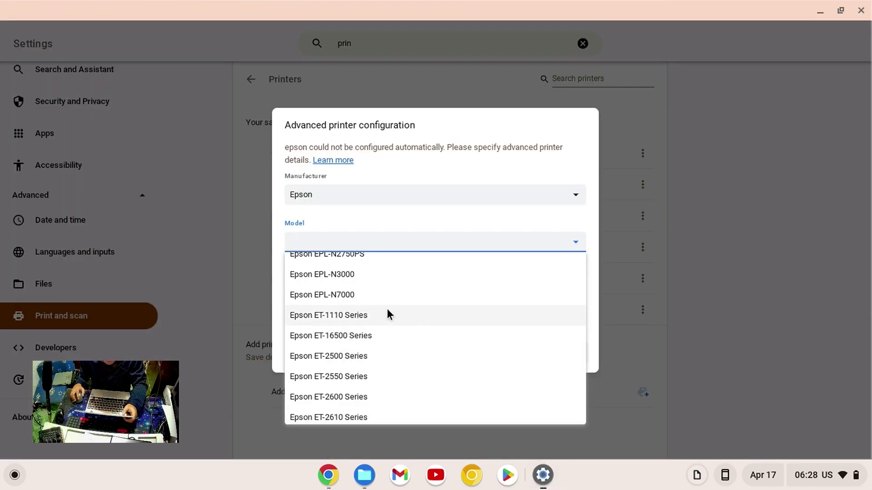
pyautogui.scroll(-2, 365, 331)
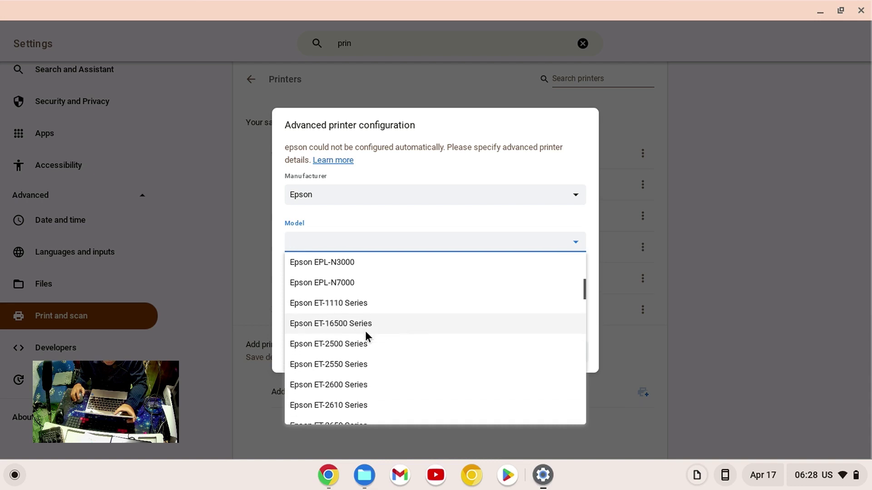
pyautogui.scroll(-4, 366, 334)
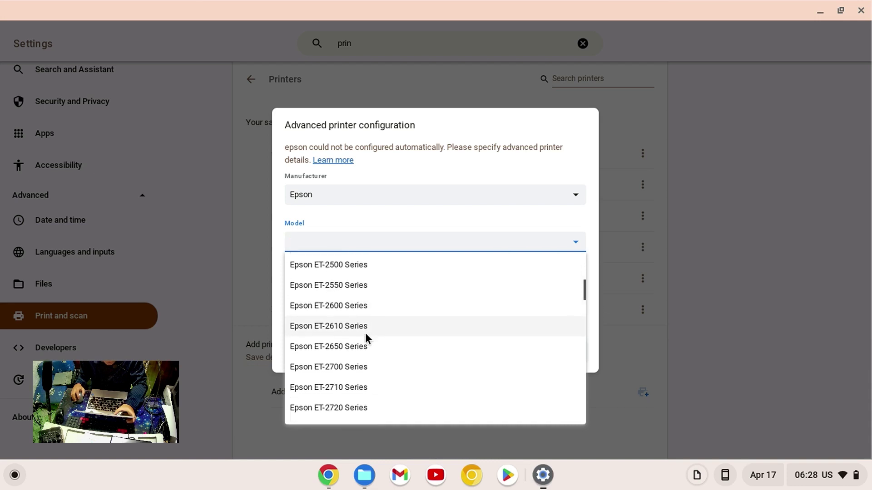
pyautogui.scroll(2, 349, 315)
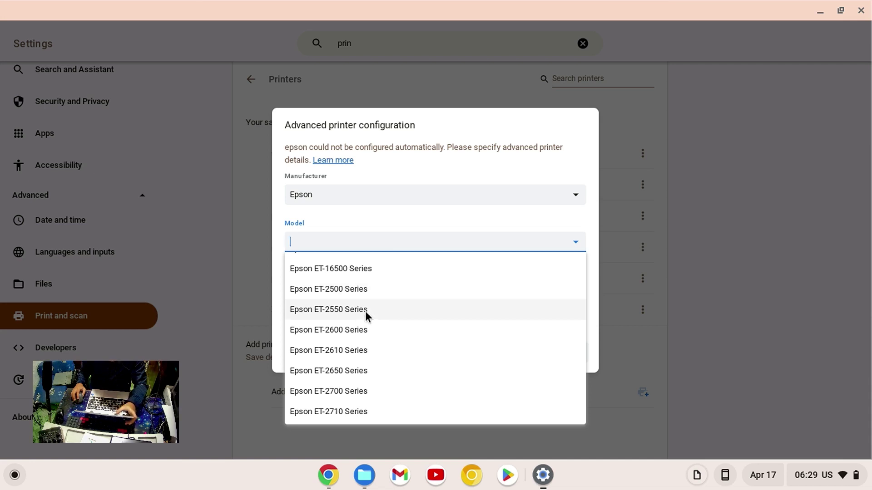
pyautogui.scroll(-2, 366, 313)
pyautogui.scroll(-3, 366, 315)
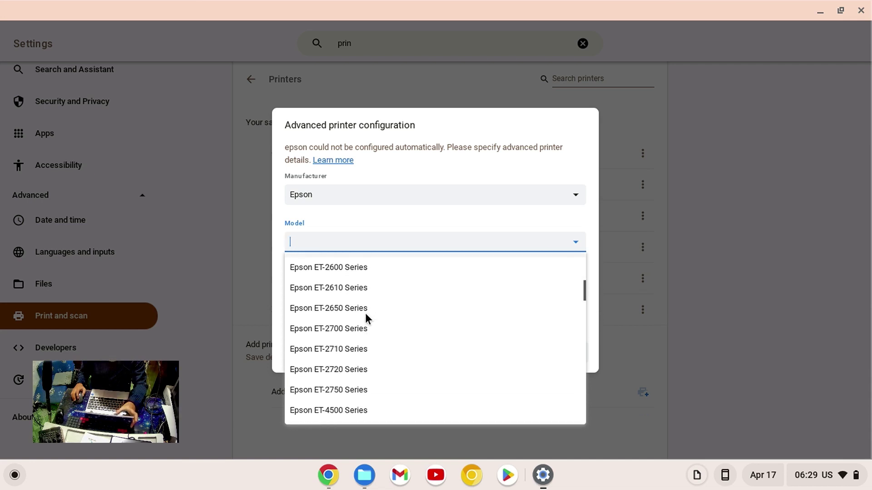
pyautogui.scroll(-3, 366, 315)
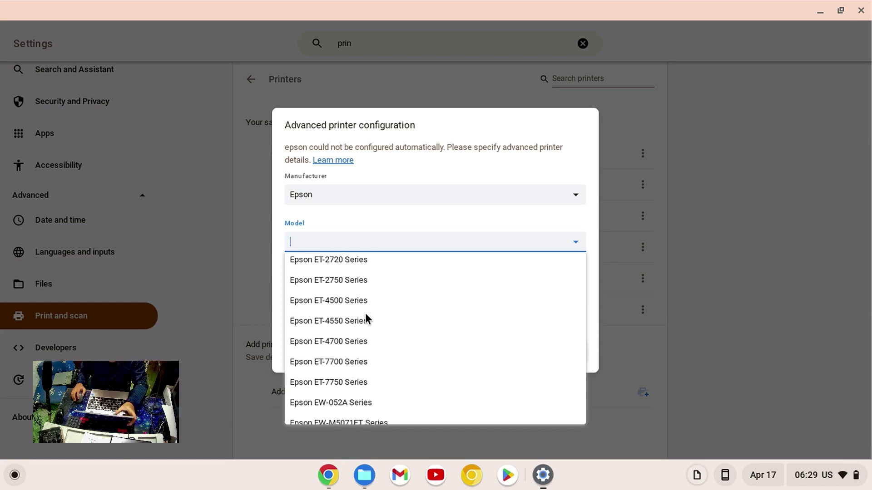
pyautogui.scroll(-2, 366, 314)
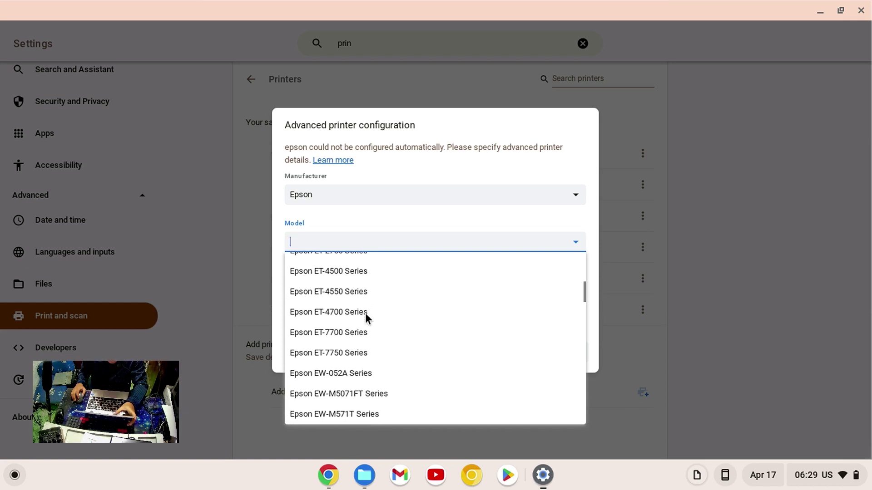
pyautogui.scroll(5, 366, 315)
pyautogui.scroll(-3, 366, 314)
pyautogui.scroll(-2, 366, 315)
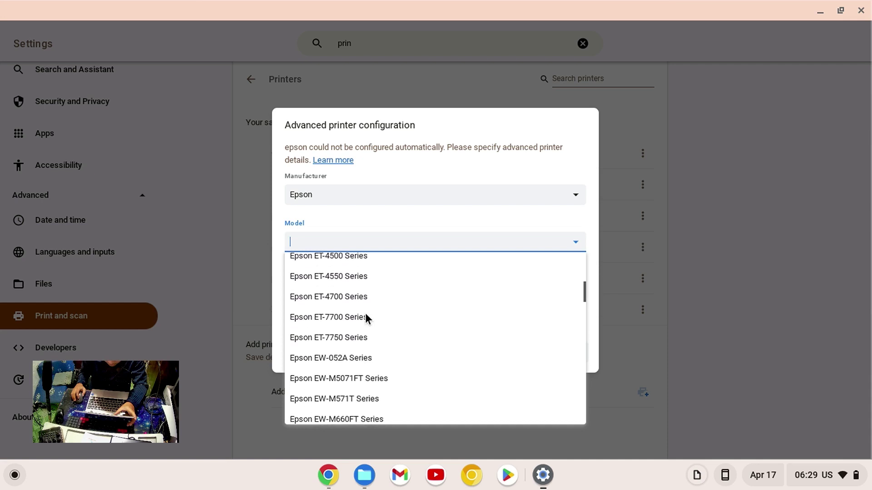
# - Locate the EW-052A Series in the model list and search Google images in Chrome for "epson ew 052a"
pyautogui.scroll(-1, 366, 315)
pyautogui.scroll(-1, 365, 312)
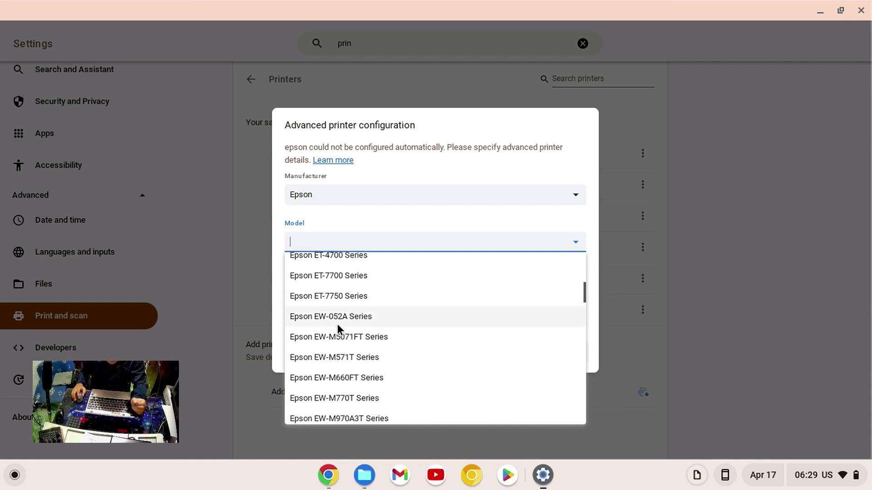
pyautogui.scroll(-3, 338, 324)
pyautogui.scroll(2, 338, 323)
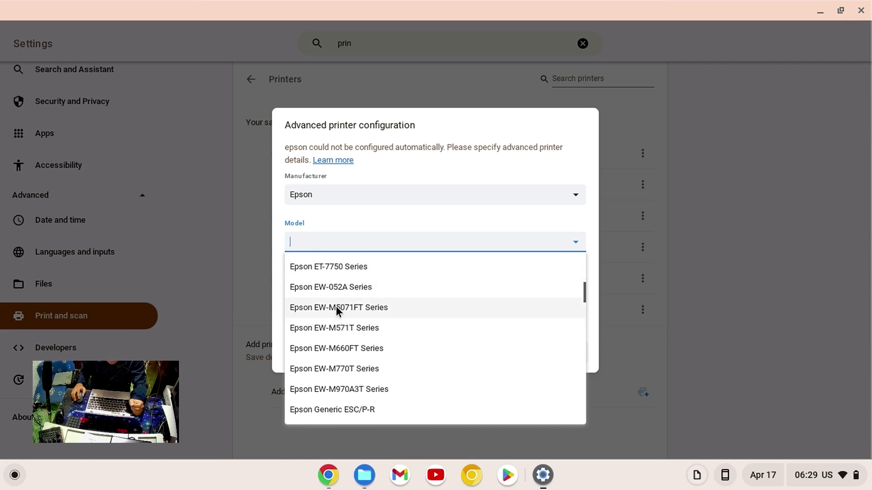
pyautogui.click(326, 475)
pyautogui.write('052a')
pyautogui.press('Return')
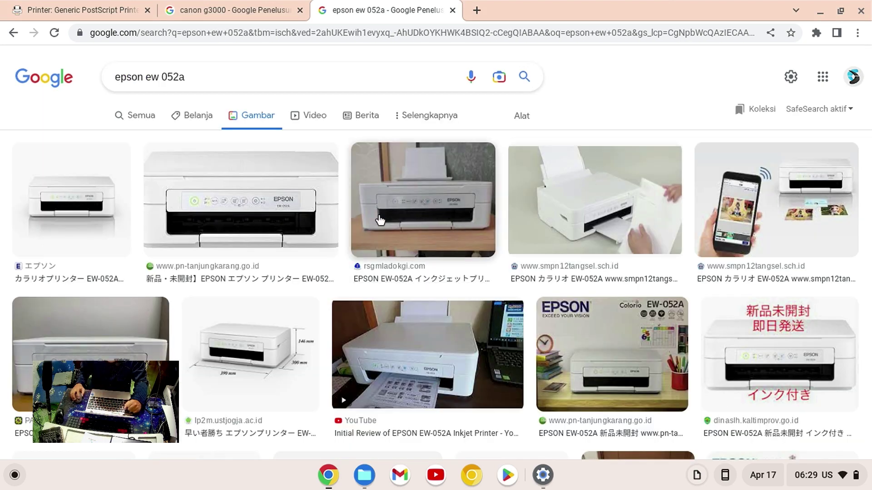
# - Return to the Epson model list in Settings and examine the EW-M series, Generic ESC/P-R, K200 and K300 entries
pyautogui.click(816, 8)
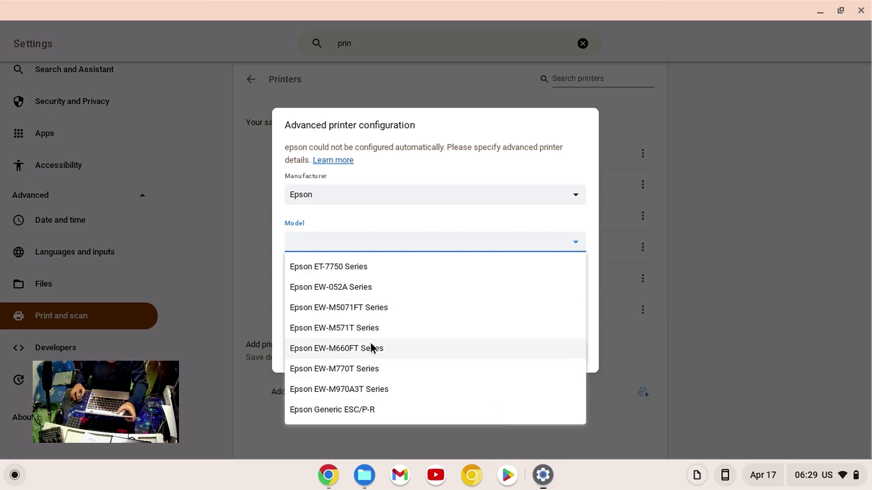
pyautogui.scroll(-2, 370, 348)
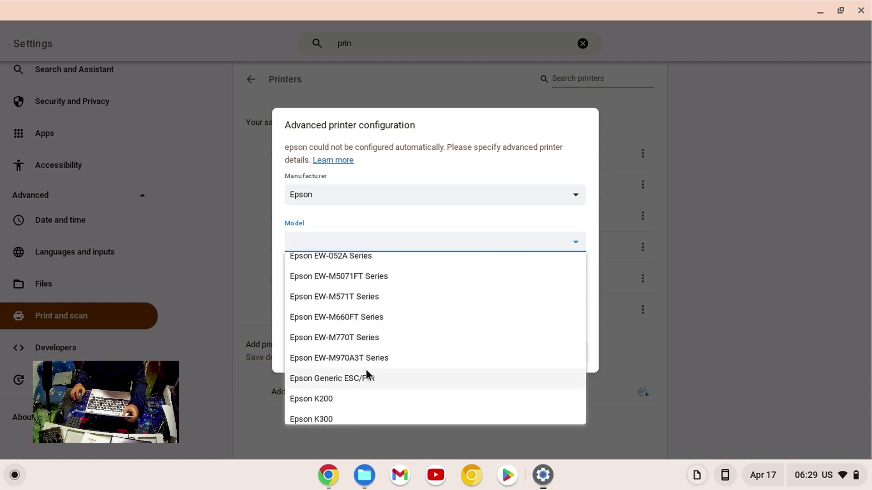
pyautogui.scroll(-1, 372, 361)
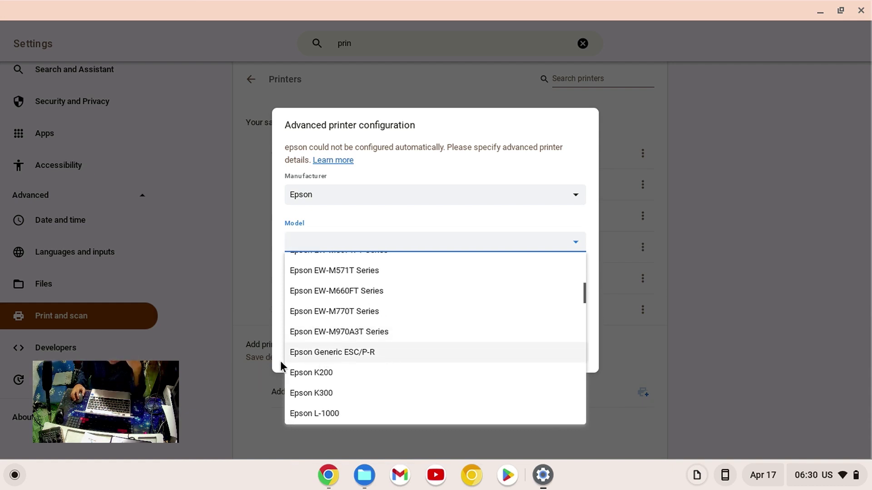
pyautogui.scroll(-3, 348, 356)
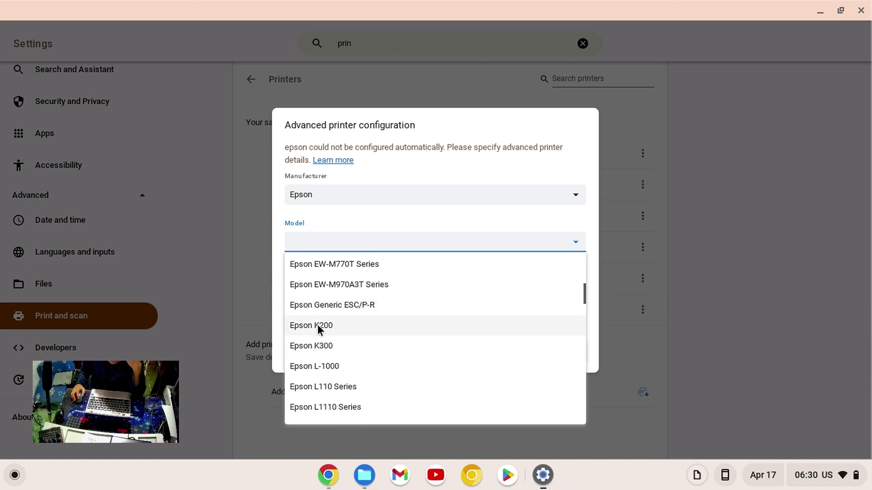
pyautogui.write('l')
pyautogui.press('BackSpace')
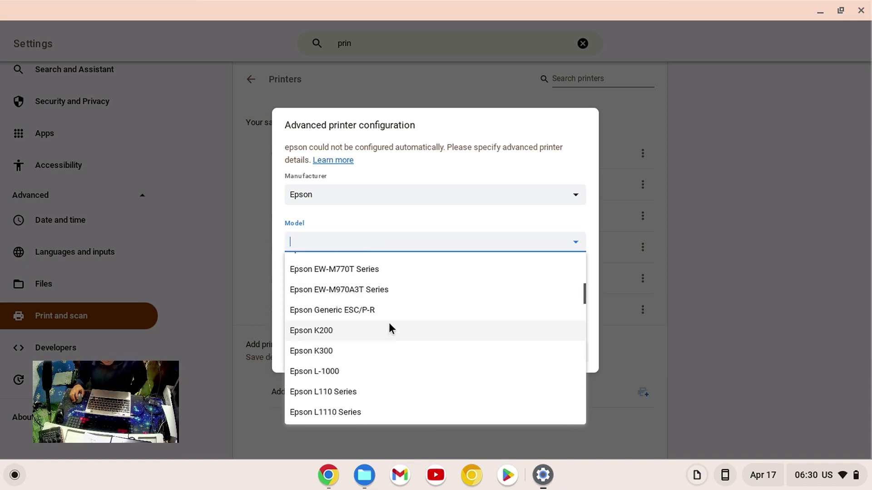
pyautogui.scroll(-2, 357, 327)
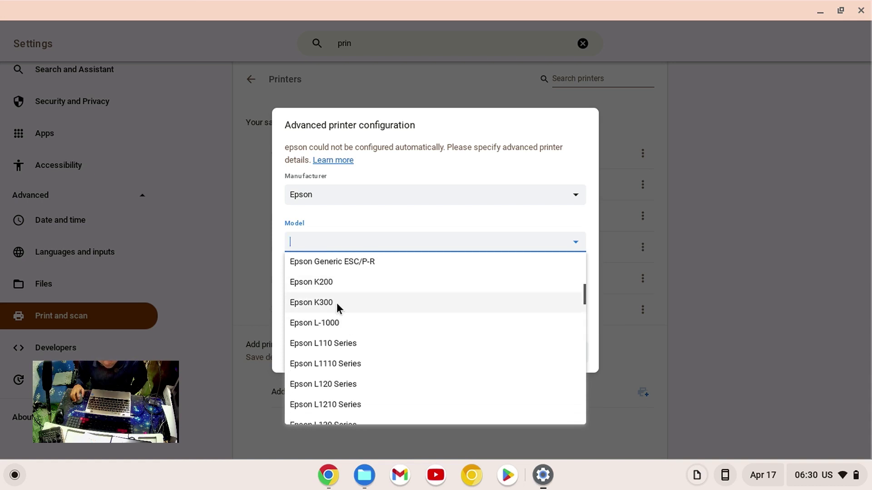
# - Examine the Epson L series models in the list from L-1000 to L3070
pyautogui.scroll(-3, 346, 305)
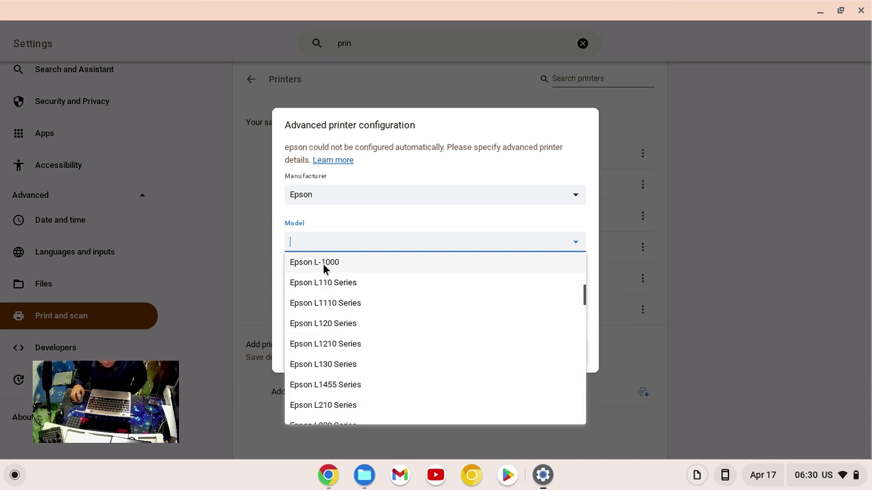
pyautogui.scroll(-1, 336, 282)
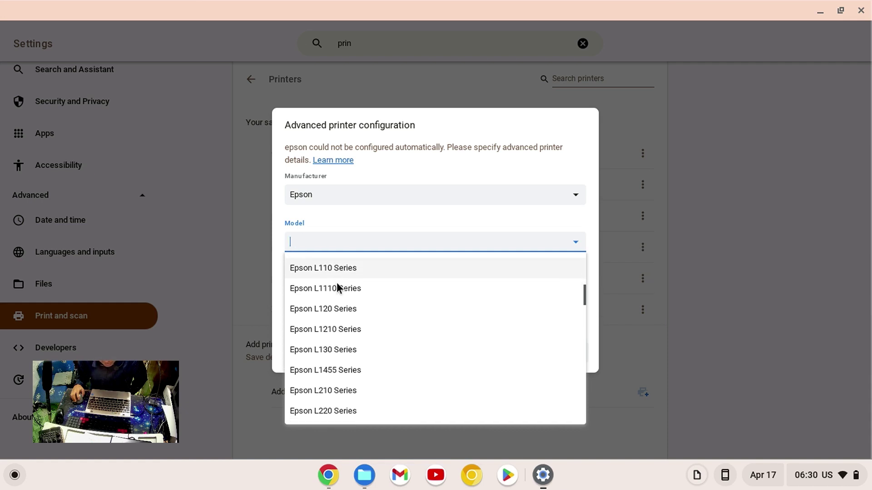
pyautogui.scroll(-1, 327, 296)
pyautogui.scroll(-3, 328, 296)
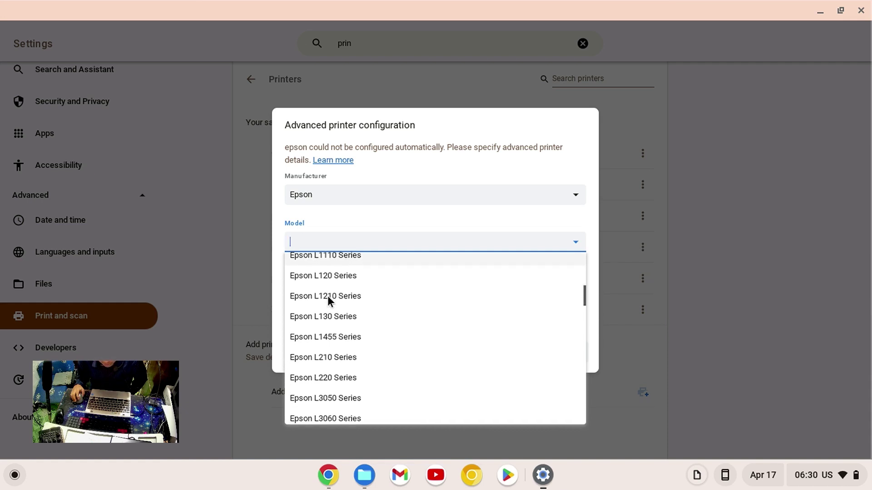
pyautogui.scroll(-1, 330, 295)
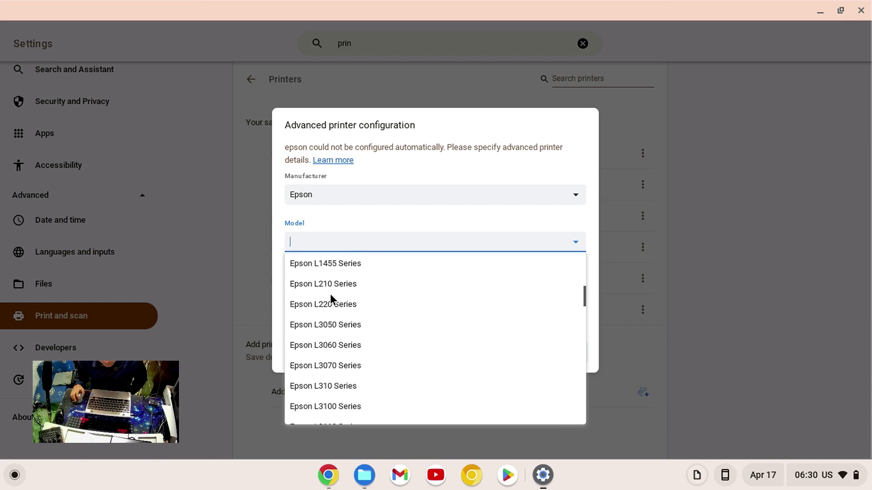
pyautogui.scroll(1, 331, 297)
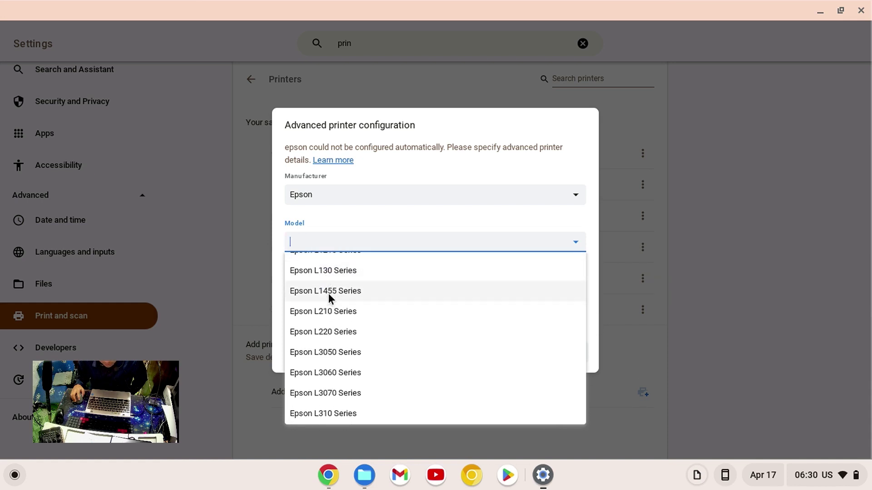
pyautogui.scroll(-1, 346, 304)
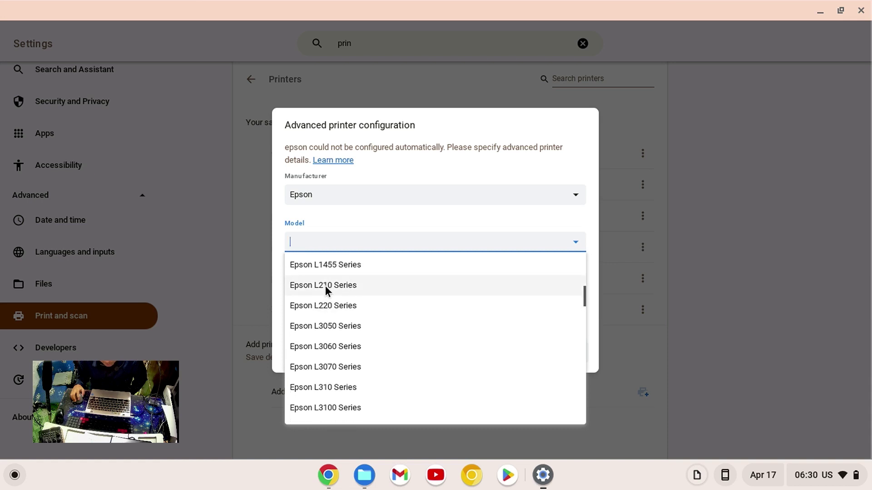
pyautogui.scroll(-2, 341, 307)
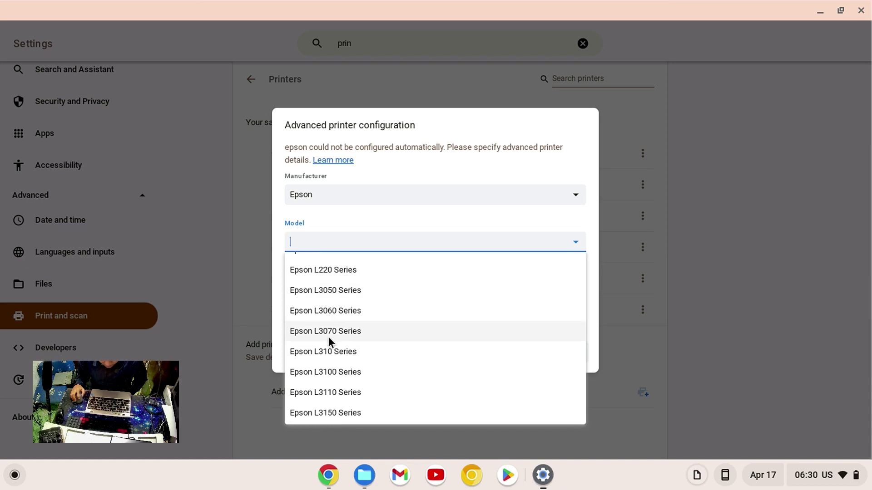
pyautogui.scroll(-2, 335, 336)
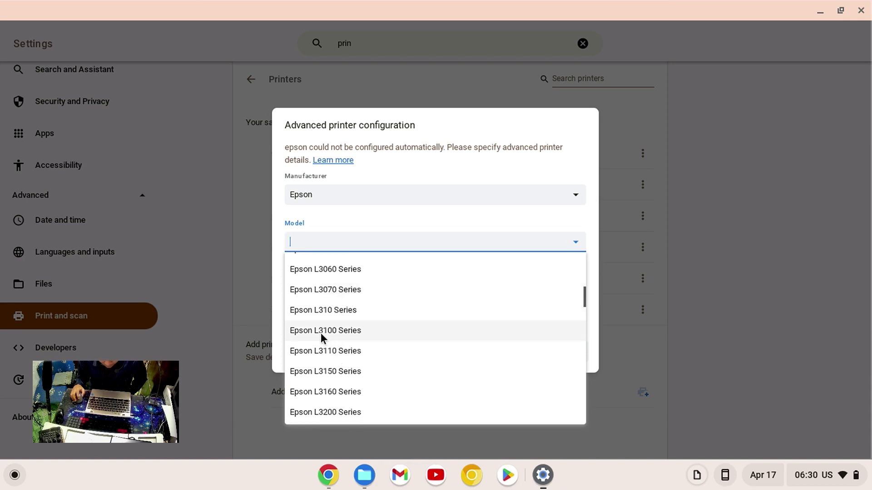
# - Examine the further Epson L series models in the list from L310 and L3100 to L805
pyautogui.scroll(-2, 342, 335)
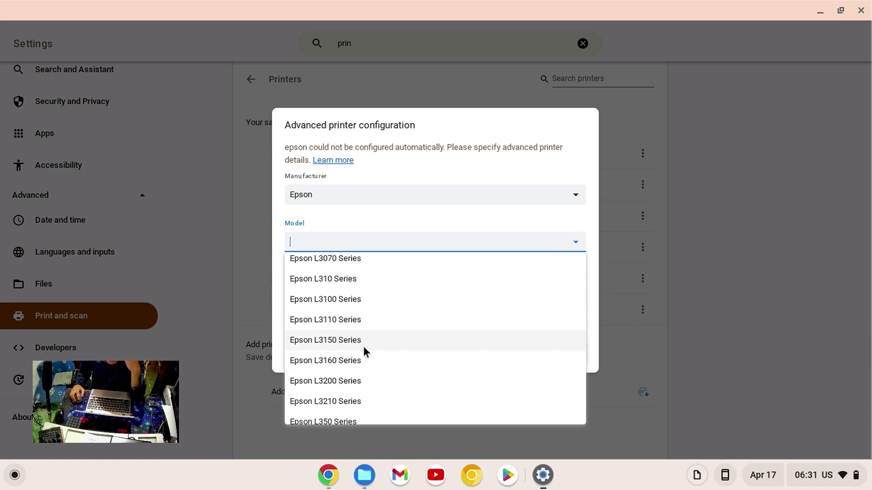
pyautogui.scroll(-1, 365, 350)
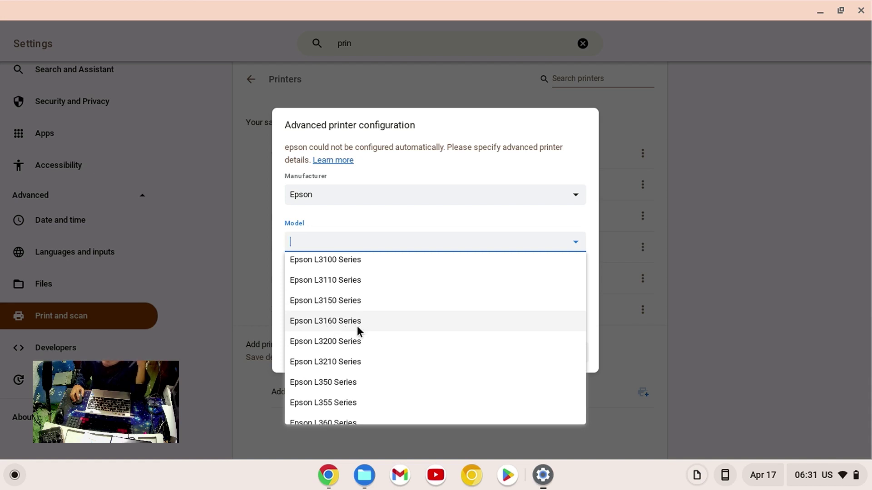
pyautogui.scroll(-1, 341, 334)
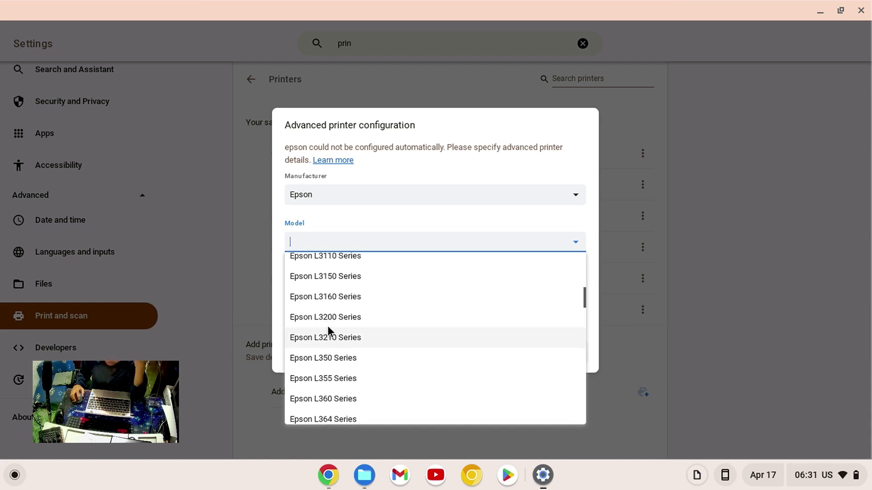
pyautogui.scroll(-1, 350, 323)
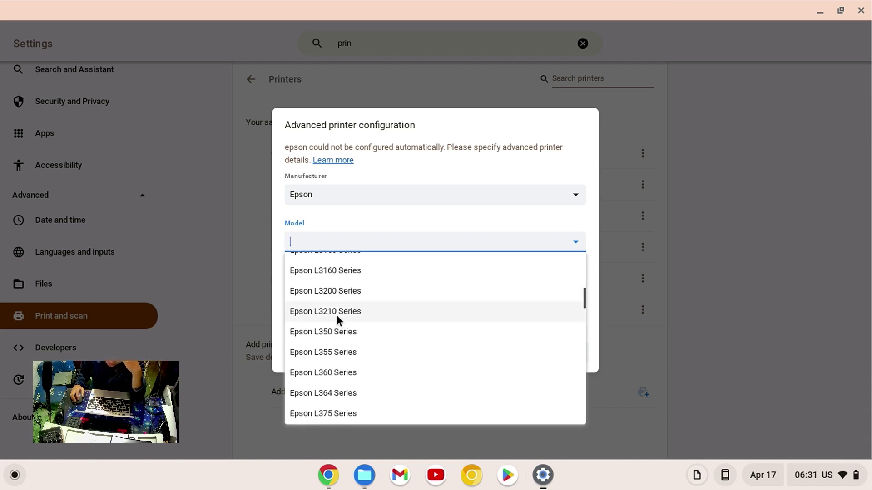
pyautogui.scroll(-1, 344, 315)
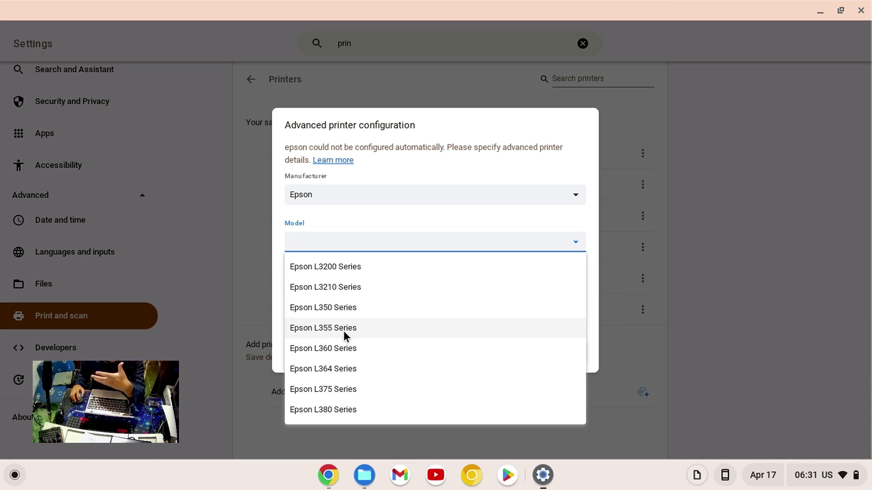
pyautogui.scroll(-3, 343, 335)
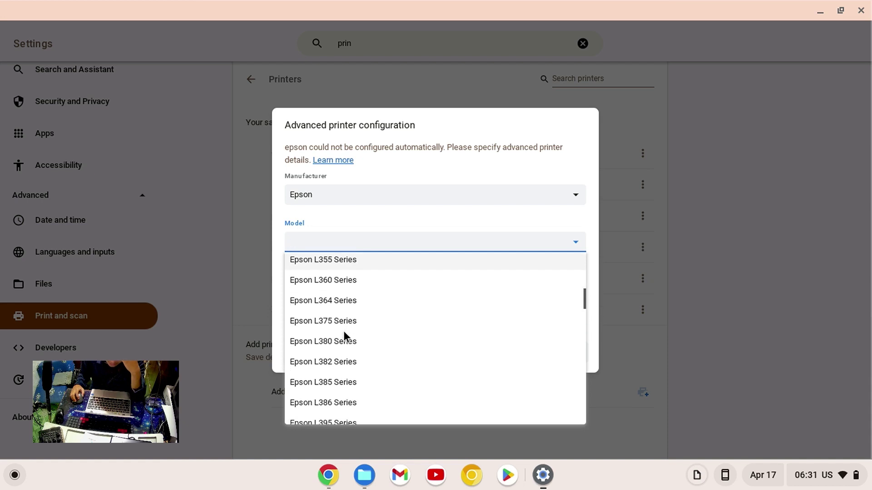
pyautogui.scroll(-5, 344, 335)
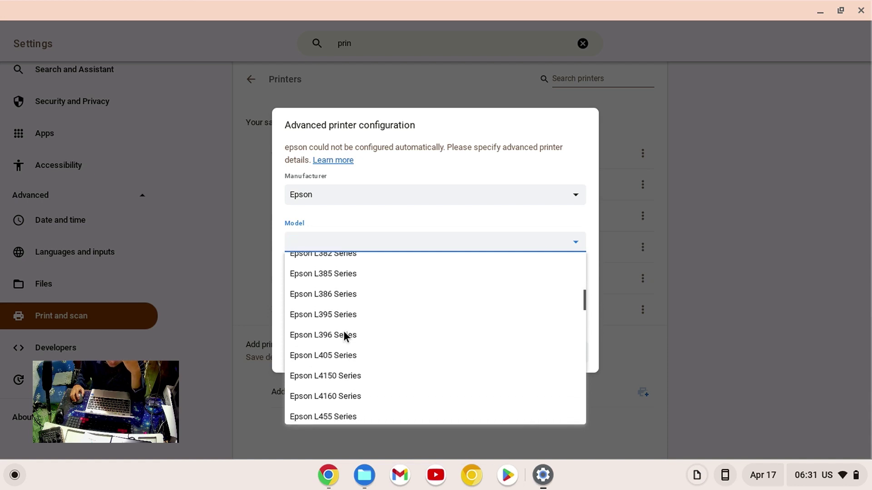
pyautogui.scroll(-2, 343, 335)
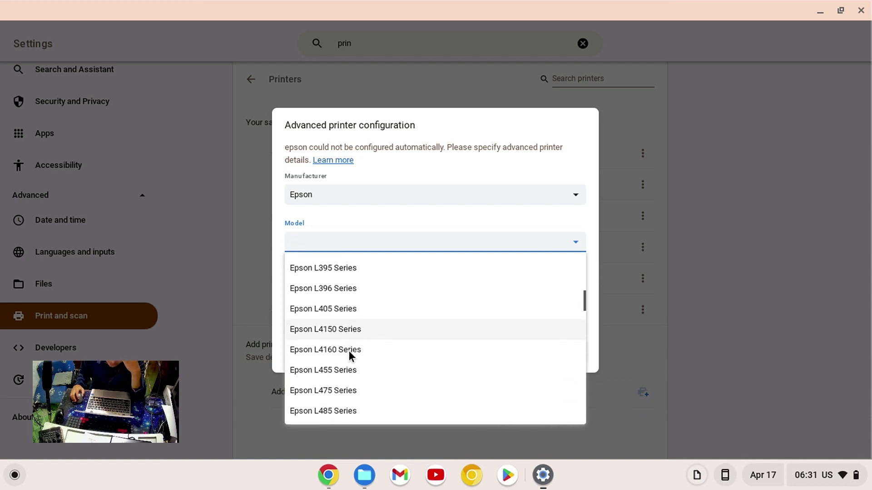
pyautogui.scroll(-4, 351, 345)
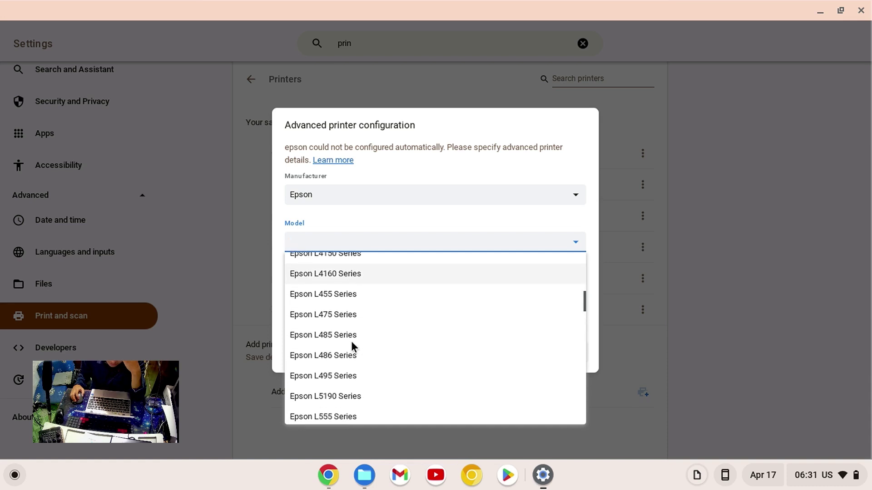
pyautogui.scroll(-7, 352, 346)
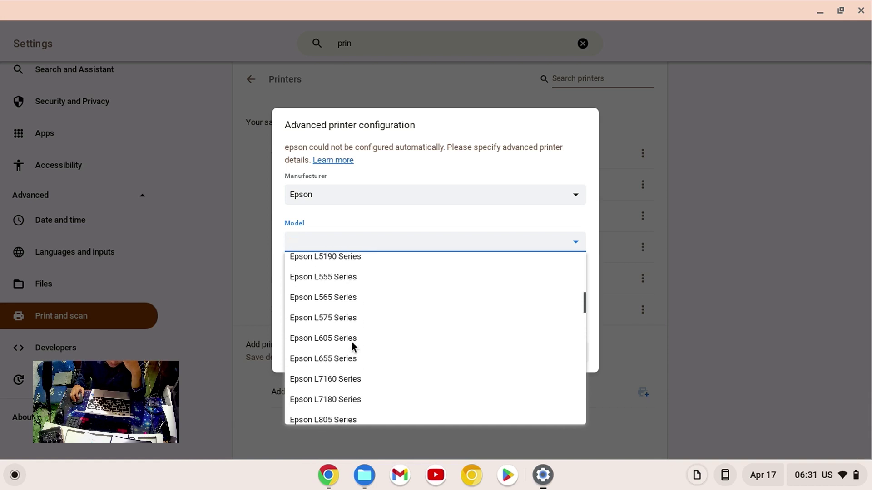
# - Examine the Epson L series models in the list again, from L382 through L4150 and L5190 to L850
pyautogui.scroll(-7, 352, 346)
pyautogui.scroll(20, 352, 346)
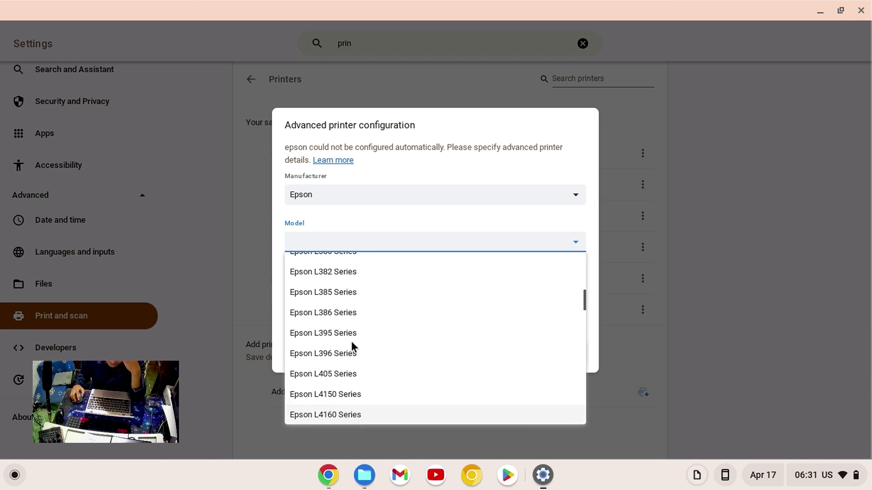
pyautogui.scroll(-4, 352, 345)
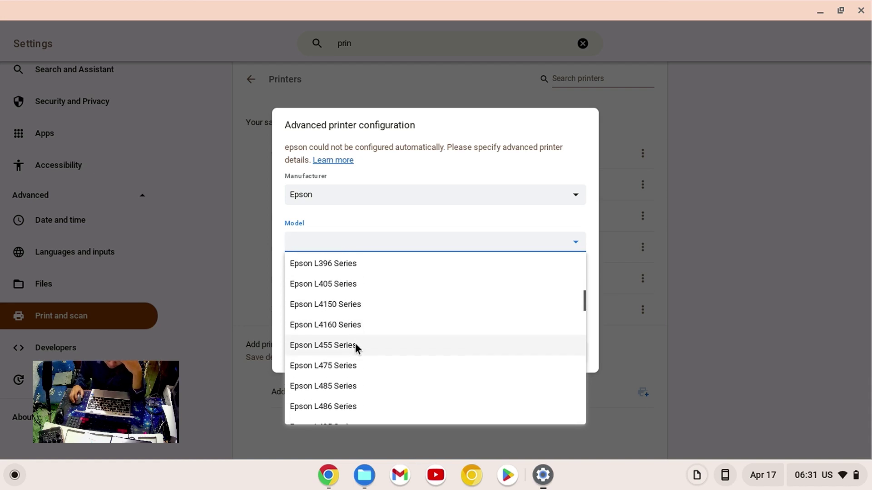
pyautogui.scroll(-1, 355, 345)
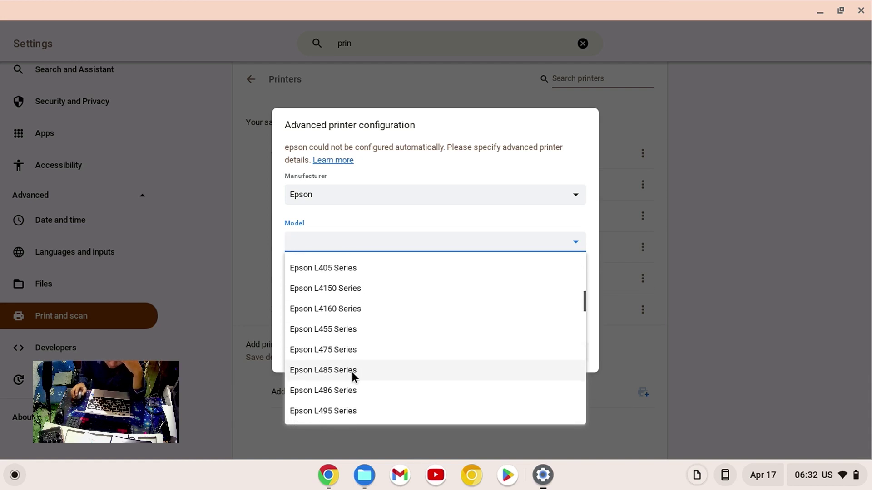
pyautogui.scroll(-4, 351, 366)
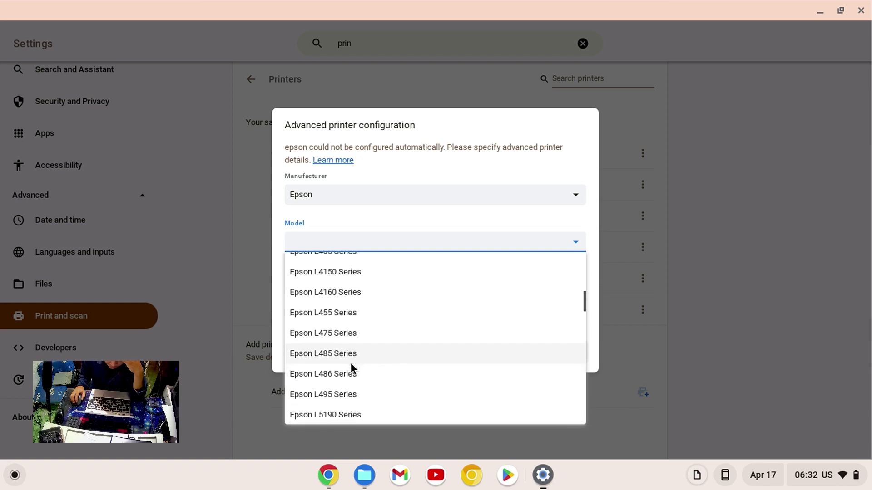
pyautogui.scroll(-4, 351, 366)
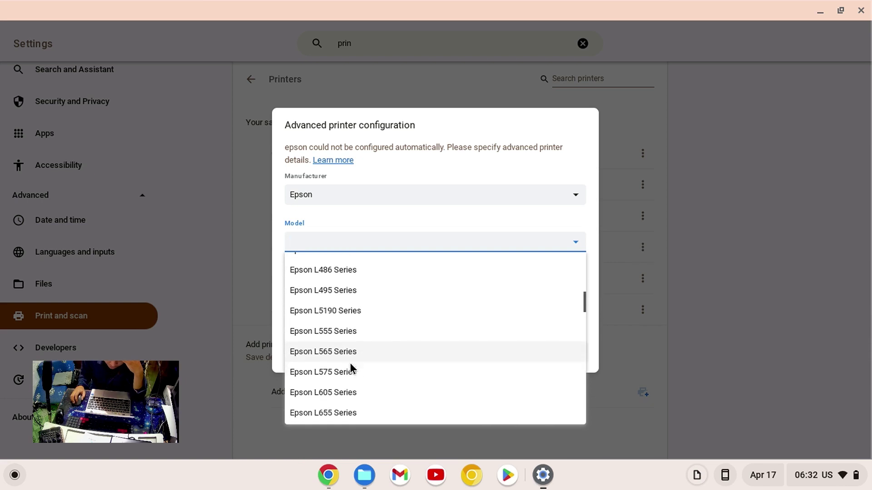
pyautogui.scroll(-5, 351, 367)
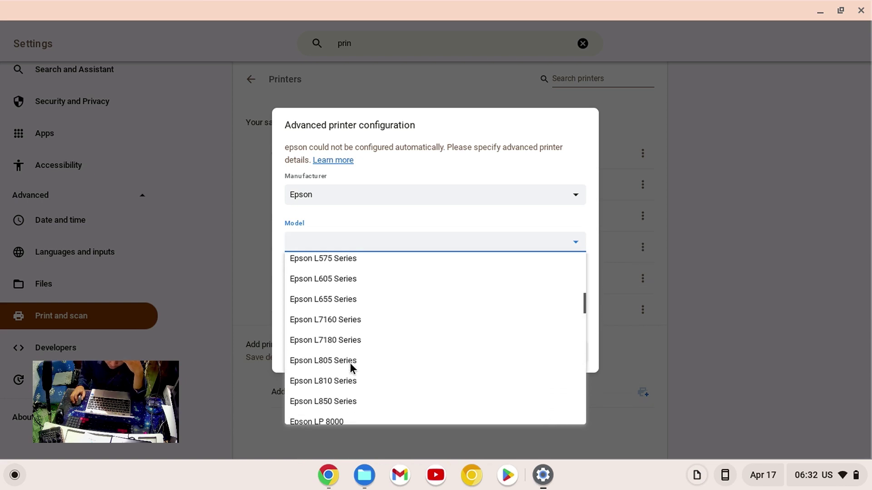
pyautogui.scroll(-2, 350, 367)
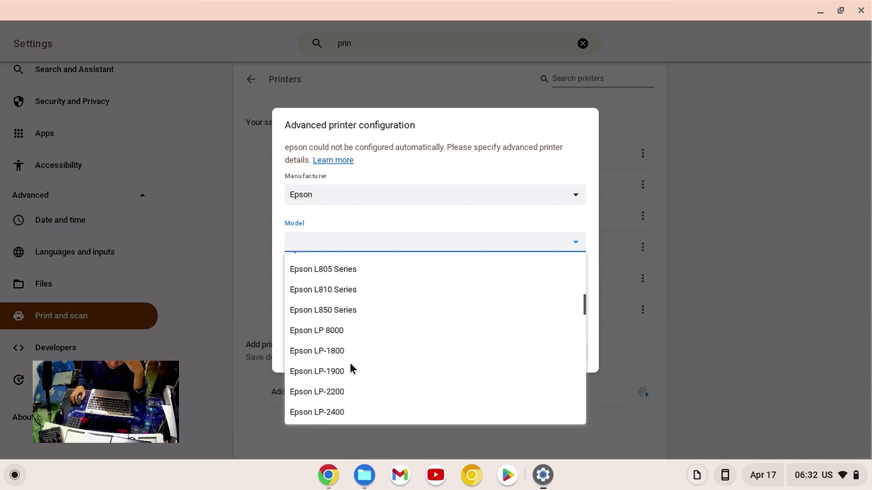
# - Examine the Epson LP series models in the list, from LP 8000 and LP-1800 to LP-S4000
pyautogui.scroll(-2, 350, 363)
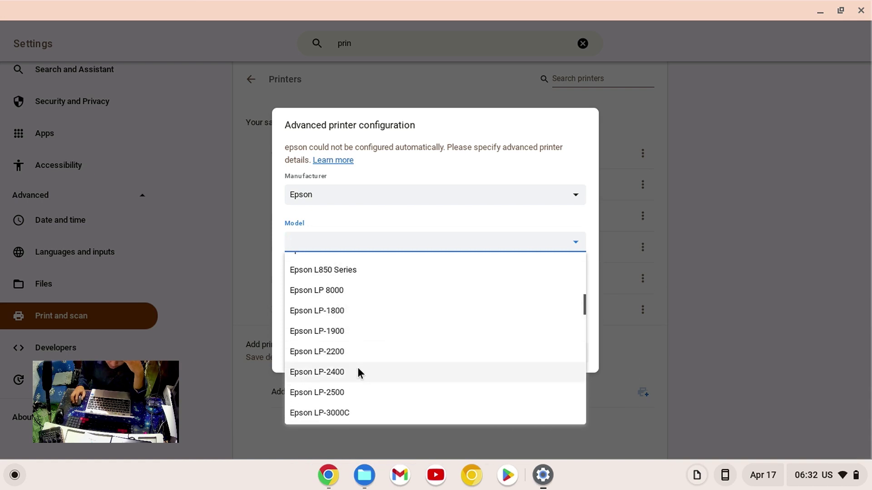
pyautogui.scroll(-3, 359, 372)
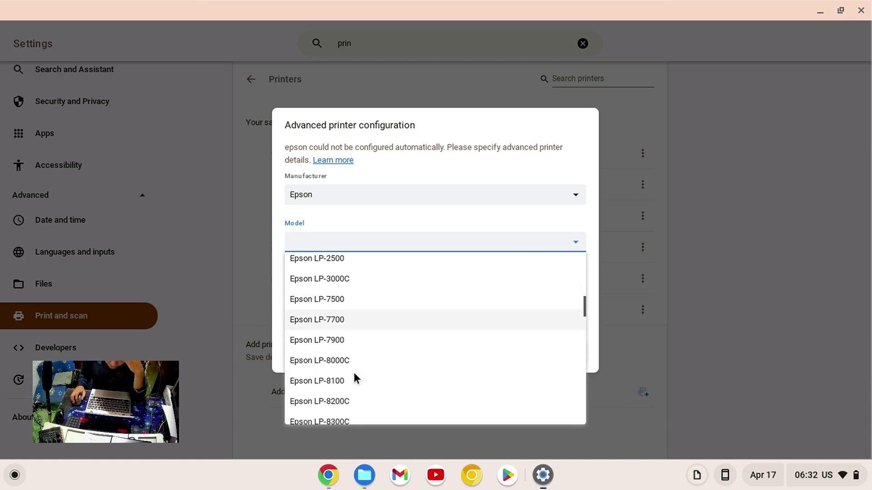
pyautogui.scroll(-3, 353, 373)
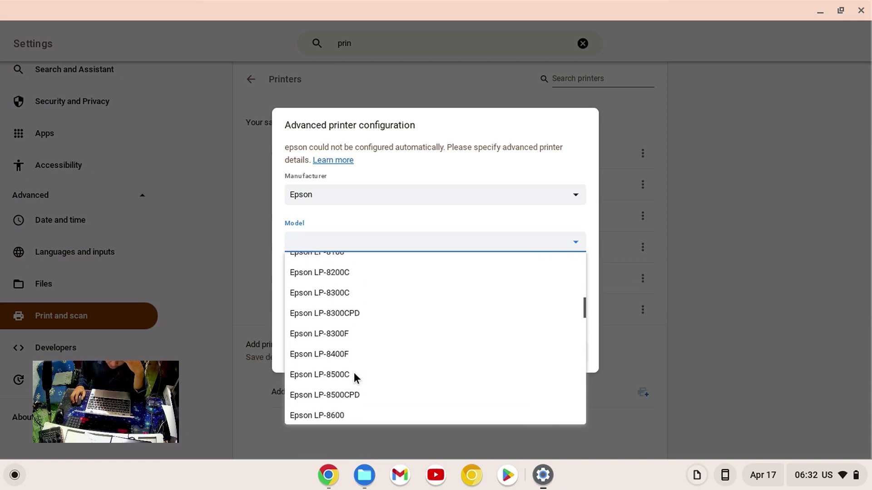
pyautogui.scroll(-2, 354, 373)
pyautogui.scroll(-1, 353, 372)
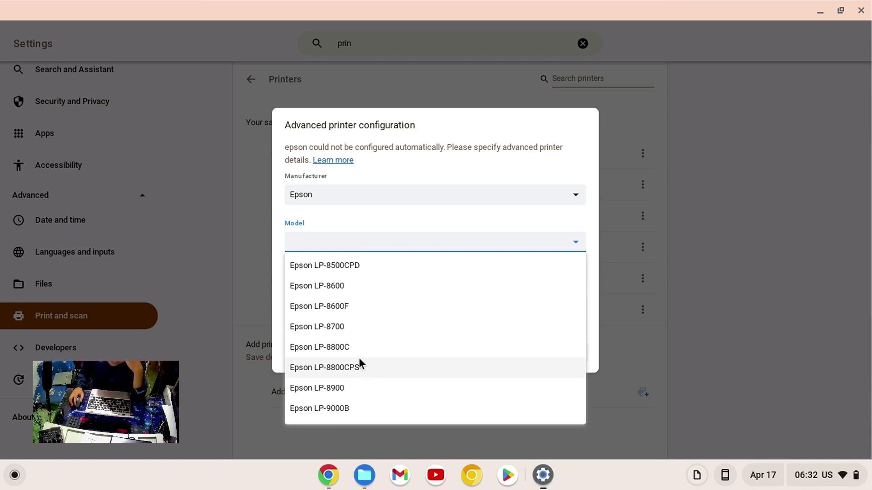
pyautogui.scroll(-3, 359, 359)
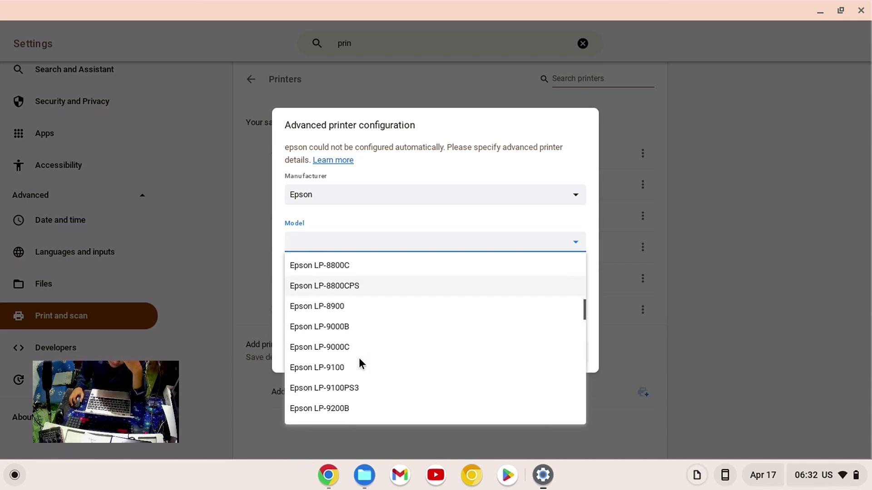
pyautogui.scroll(-4, 359, 364)
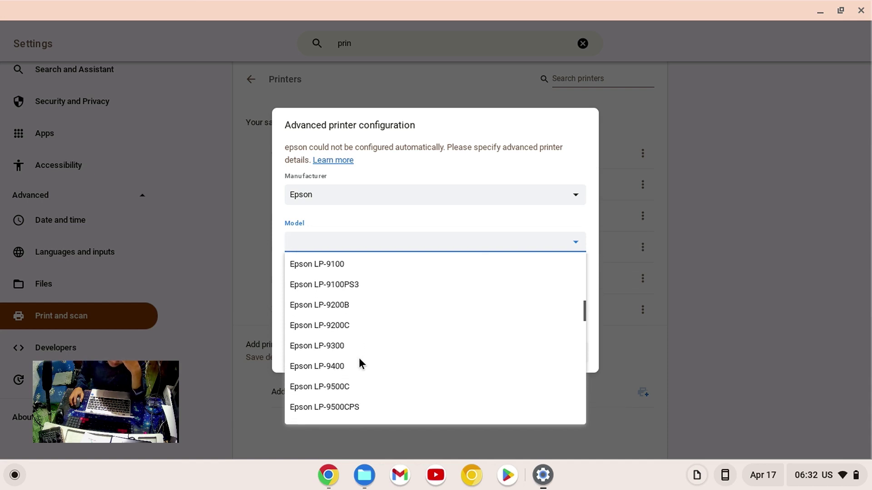
pyautogui.scroll(-6, 359, 364)
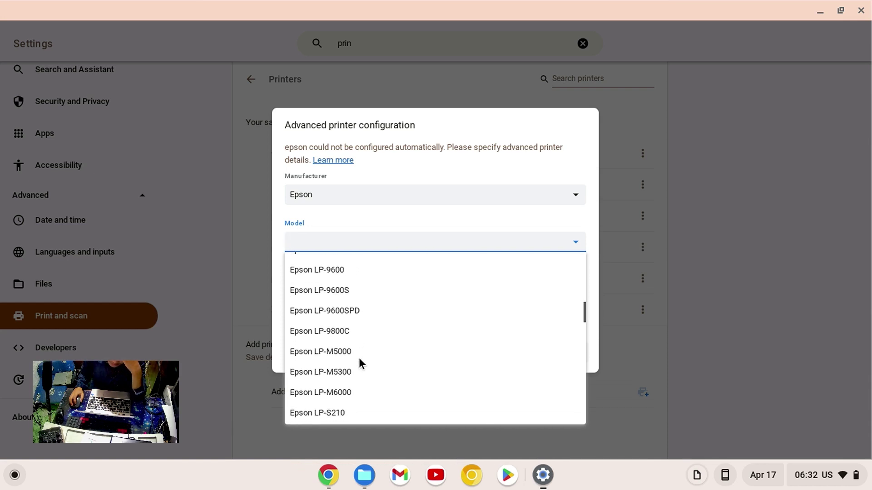
pyautogui.scroll(-5, 358, 363)
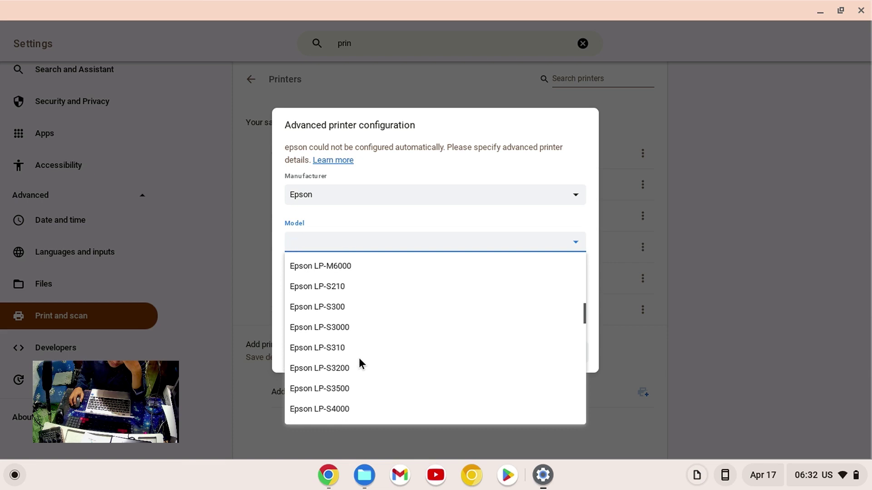
# - Examine the Epson LQ, LX and M series entries in the model list, including M1120, M200 and M205
pyautogui.scroll(-8, 359, 364)
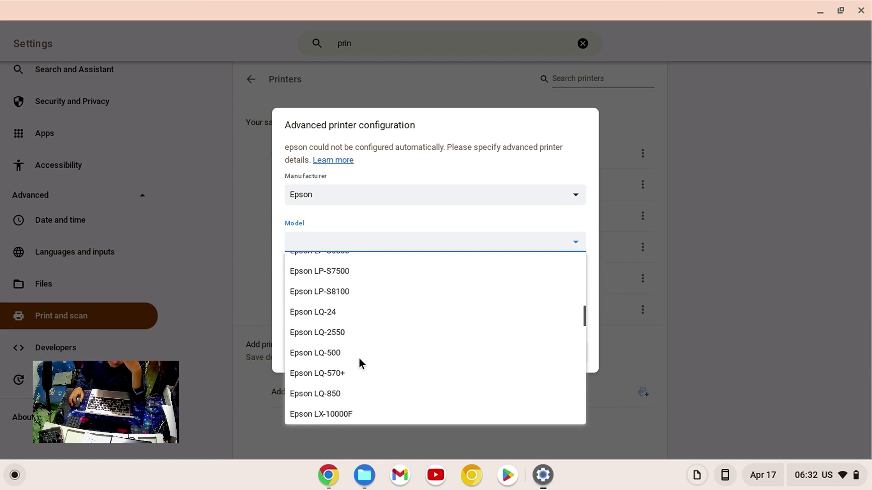
pyautogui.scroll(-5, 358, 363)
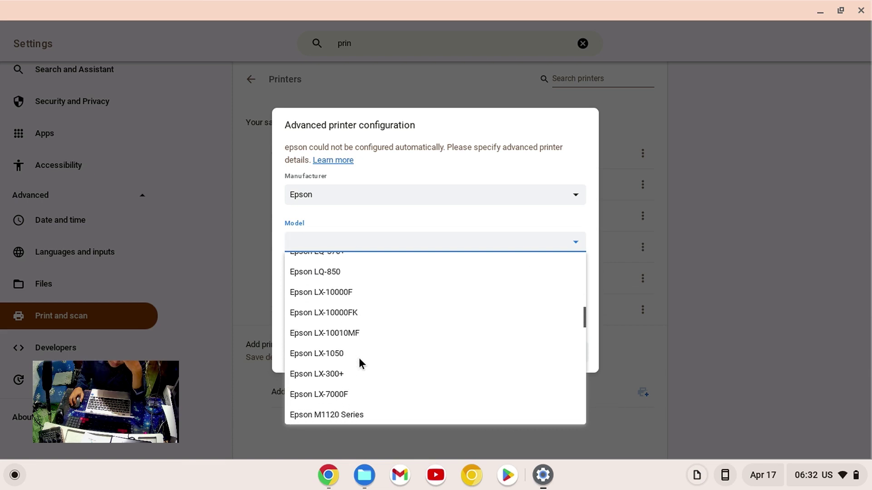
pyautogui.scroll(-5, 359, 362)
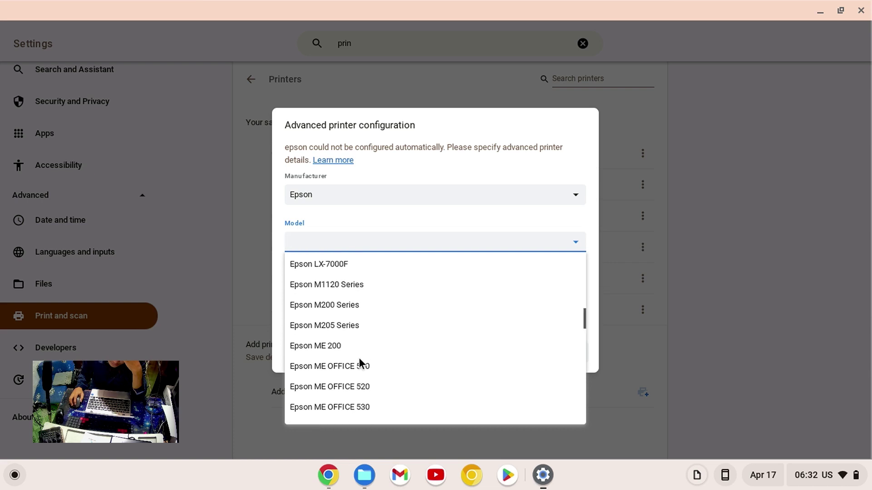
pyautogui.scroll(-1, 359, 362)
pyautogui.scroll(1, 359, 362)
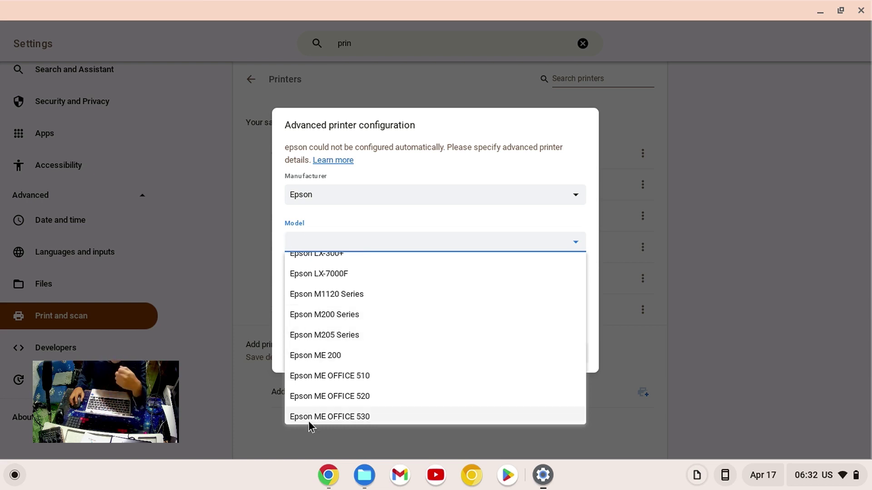
# - Switch to Chrome and search Google images for "epson m200"
pyautogui.click(331, 474)
pyautogui.click(234, 75)
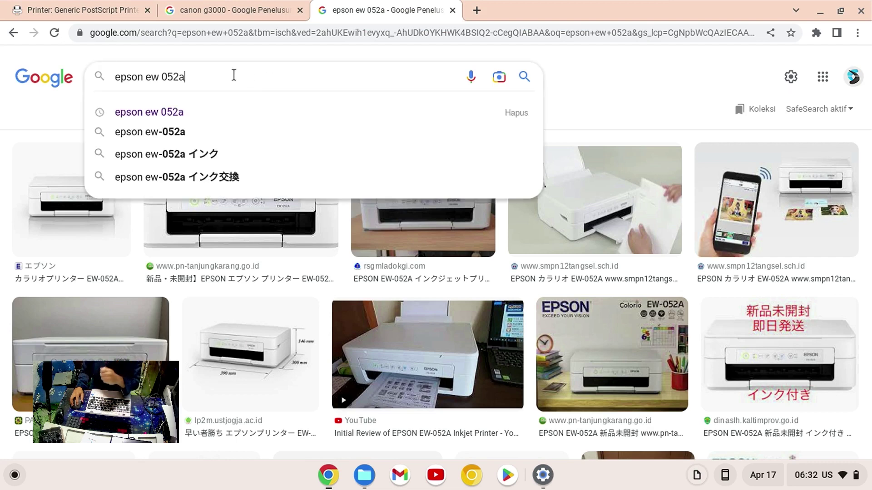
pyautogui.moveTo(233, 75); pyautogui.dragTo(144, 74)
pyautogui.write('m200')
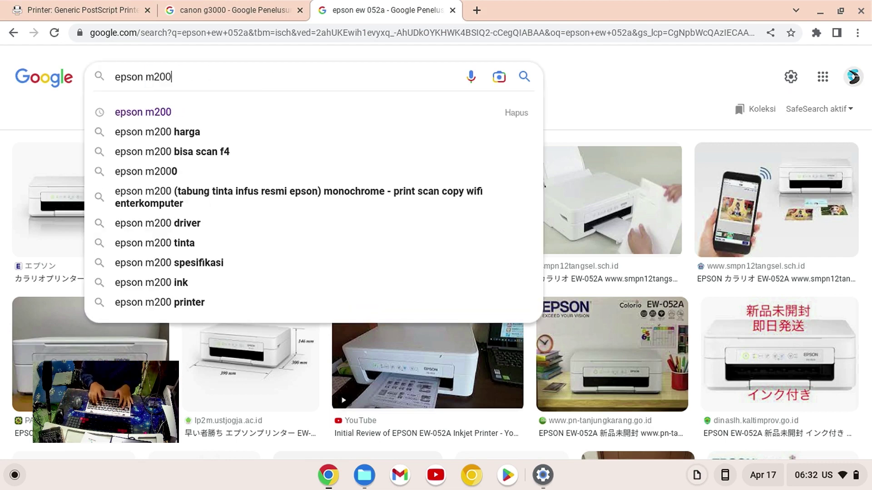
pyautogui.press('Return')
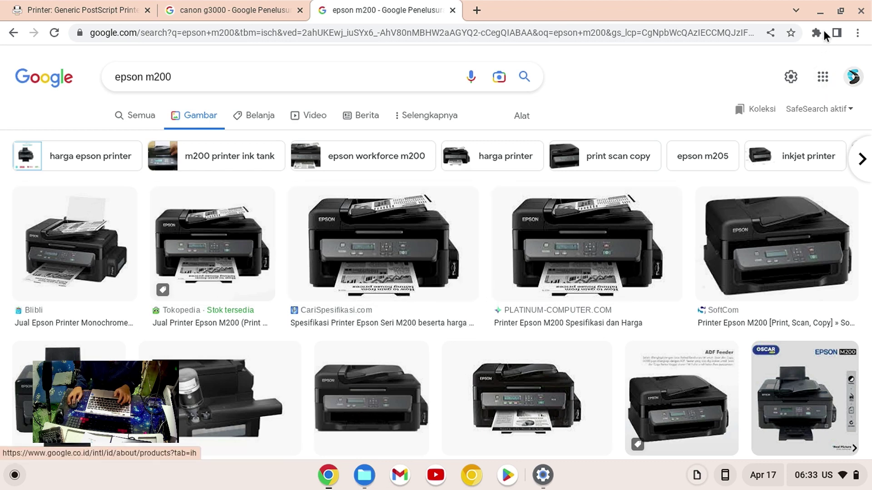
# - Return to the Epson model list in Settings and examine the ME OFFICE, ME, NX, PF and PM entries
pyautogui.click(819, 10)
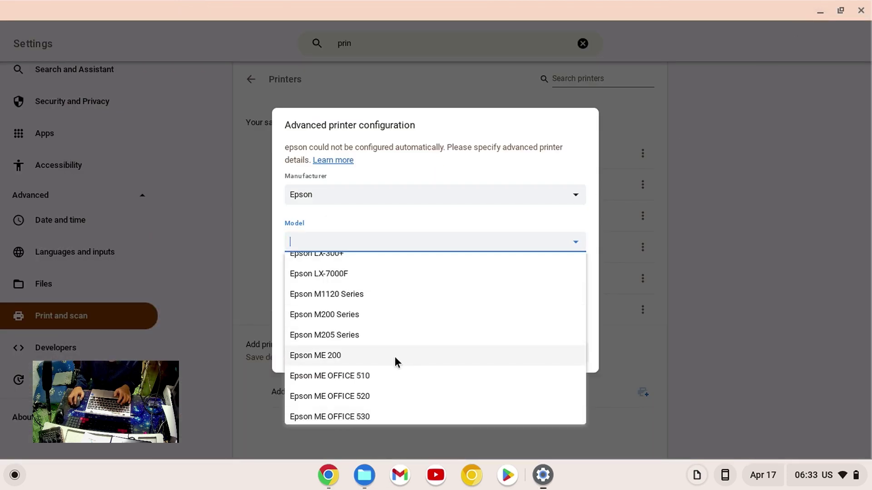
pyautogui.scroll(-1, 395, 361)
pyautogui.scroll(-5, 394, 361)
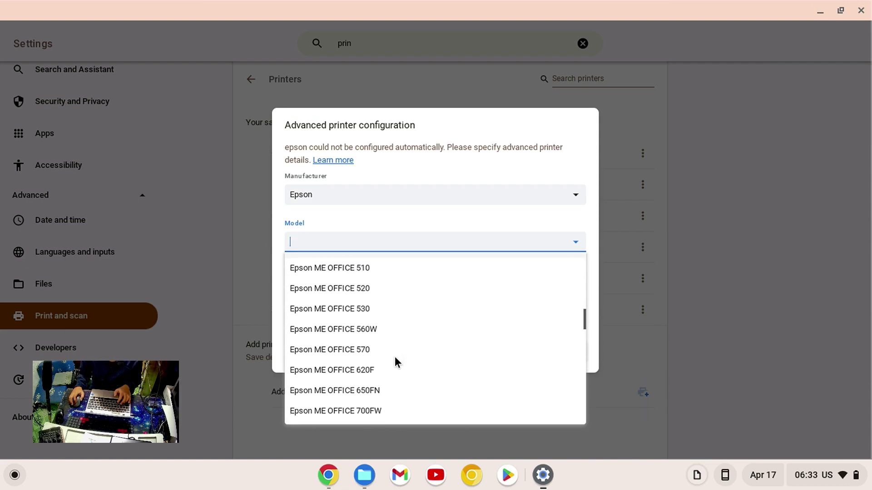
pyautogui.scroll(-6, 395, 362)
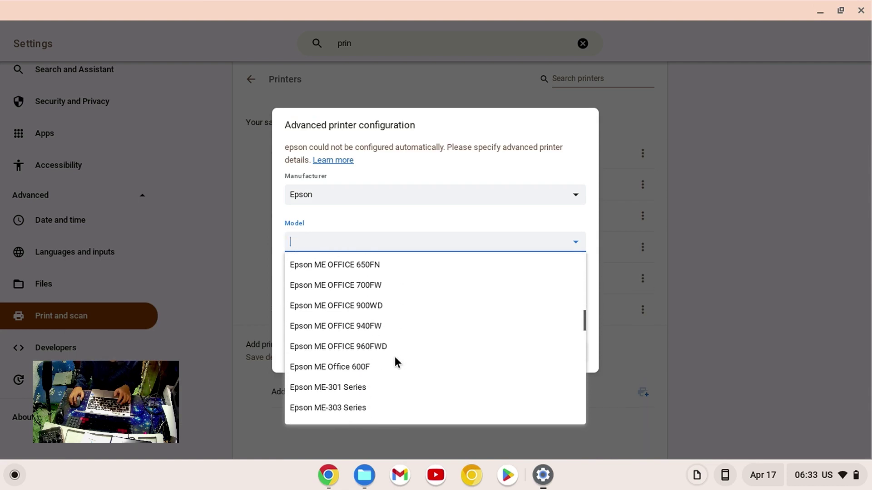
pyautogui.scroll(-6, 395, 358)
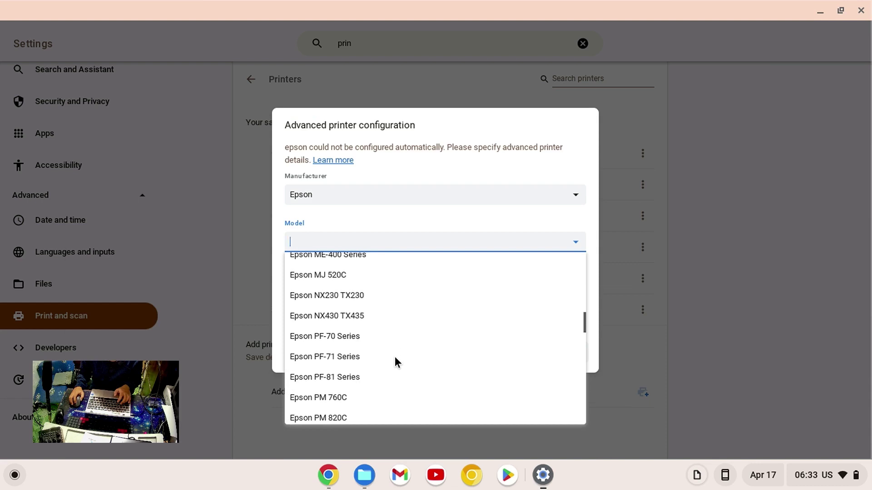
pyautogui.scroll(-4, 396, 362)
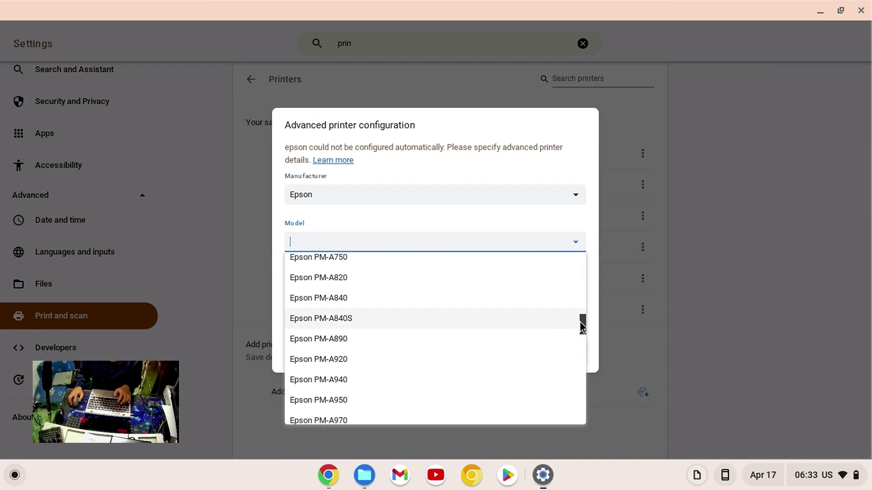
# - Examine the Epson PX series models in the list, from PX-046A to PX-M650F, and go back to the PX-600 range
pyautogui.moveTo(580, 322); pyautogui.dragTo(581, 325)
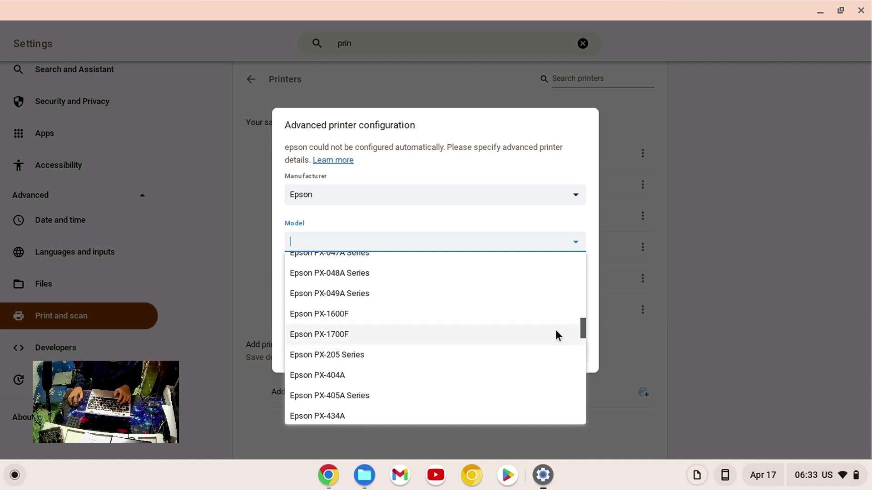
pyautogui.scroll(3, 539, 332)
pyautogui.scroll(-4, 540, 332)
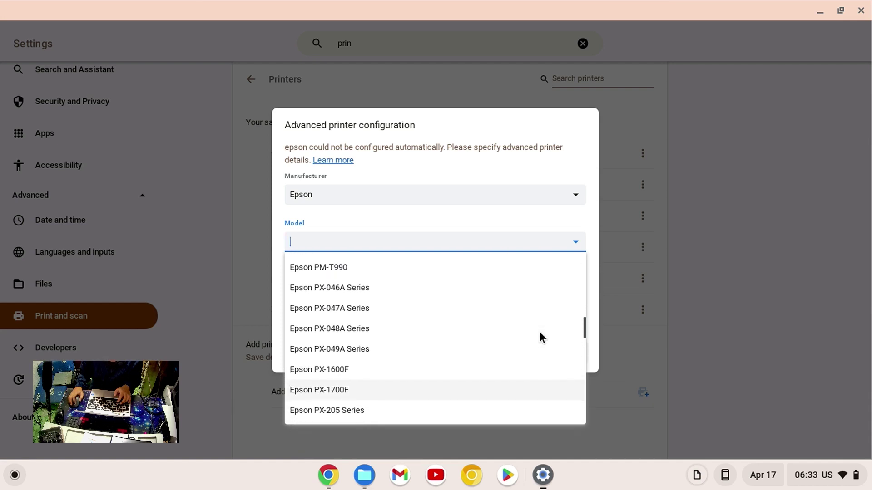
pyautogui.scroll(-4, 540, 334)
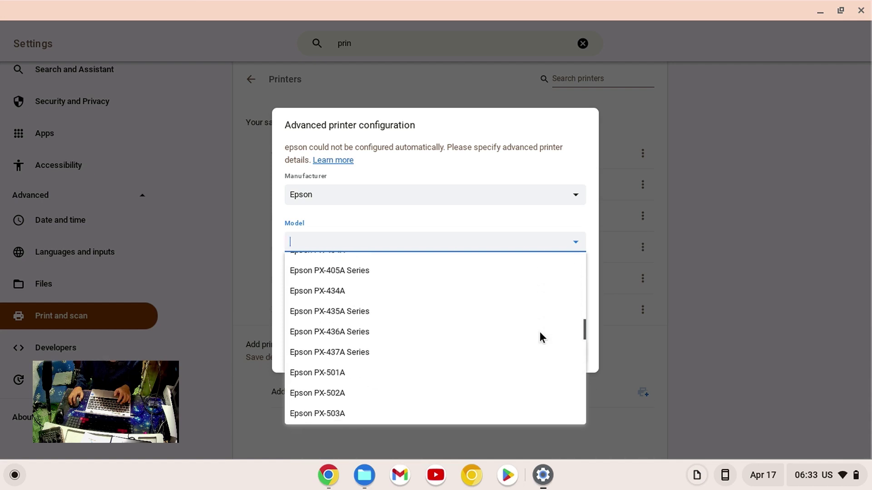
pyautogui.scroll(-4, 539, 334)
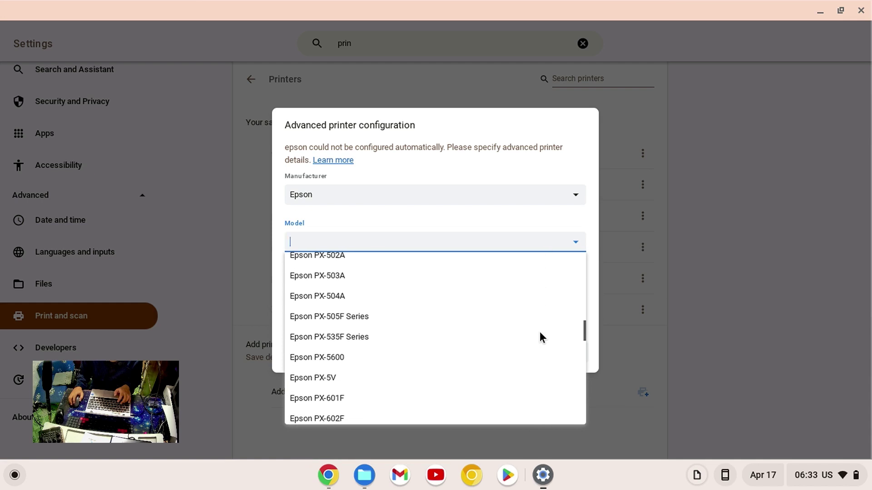
pyautogui.scroll(-4, 540, 334)
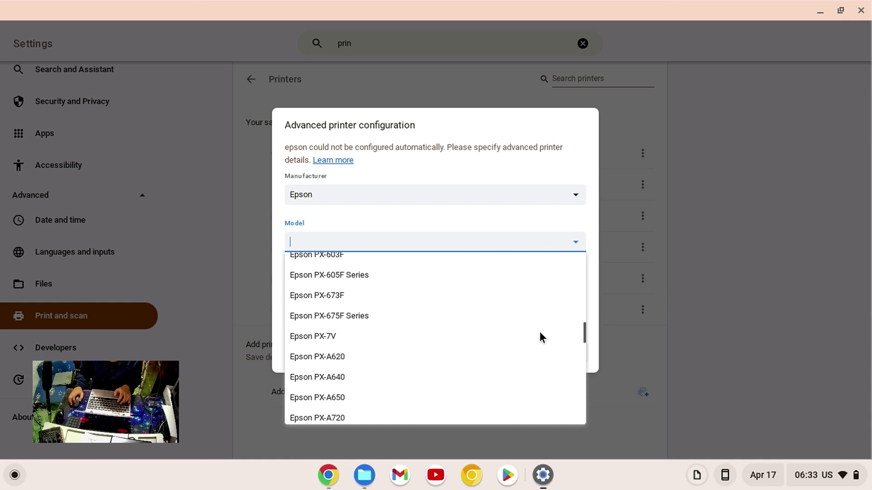
pyautogui.scroll(-4, 540, 331)
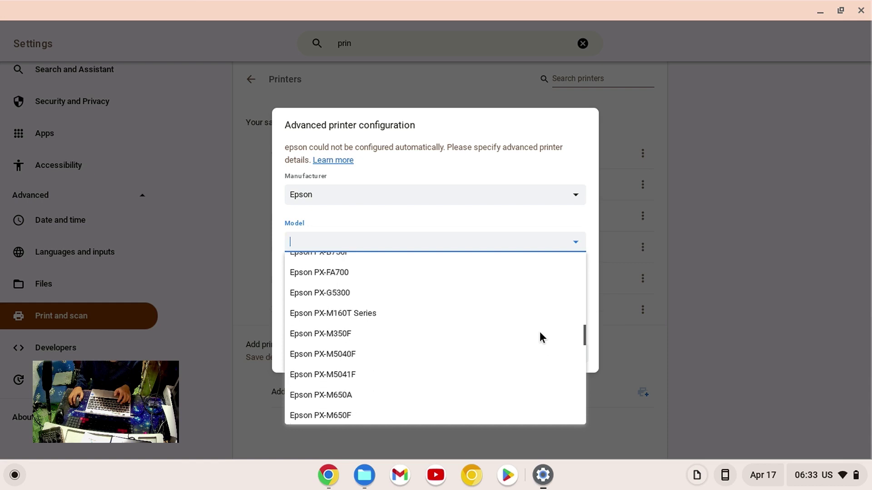
pyautogui.scroll(3, 540, 332)
pyautogui.scroll(1, 540, 336)
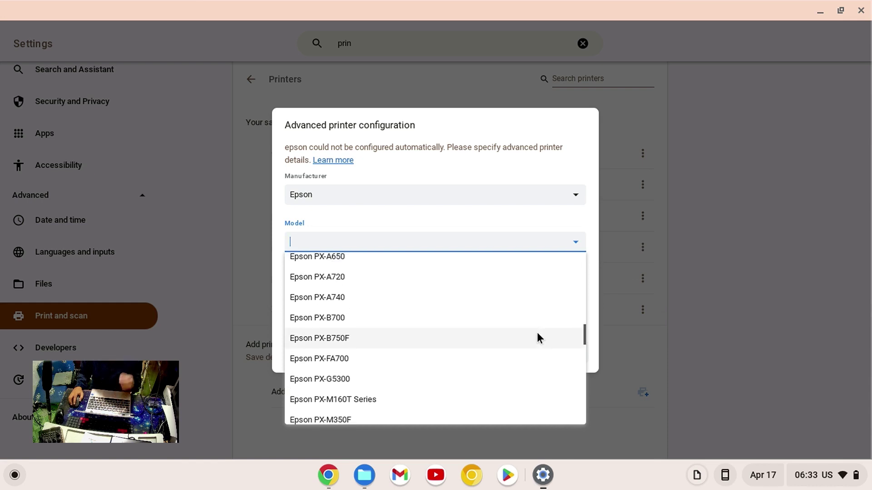
pyautogui.scroll(1, 537, 336)
pyautogui.scroll(5, 537, 336)
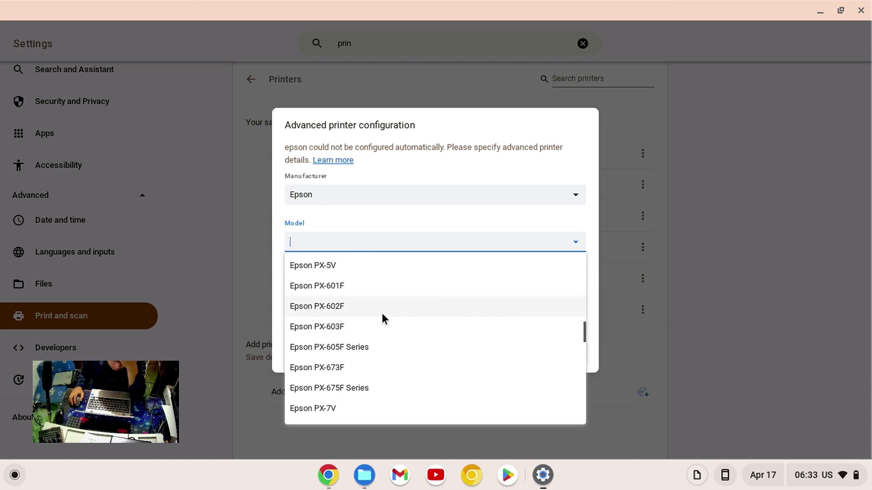
# - Go back up the Epson model list to the ME OFFICE entries and re-examine the ME, NX, PF and PM models
pyautogui.scroll(3, 381, 317)
pyautogui.scroll(3, 382, 317)
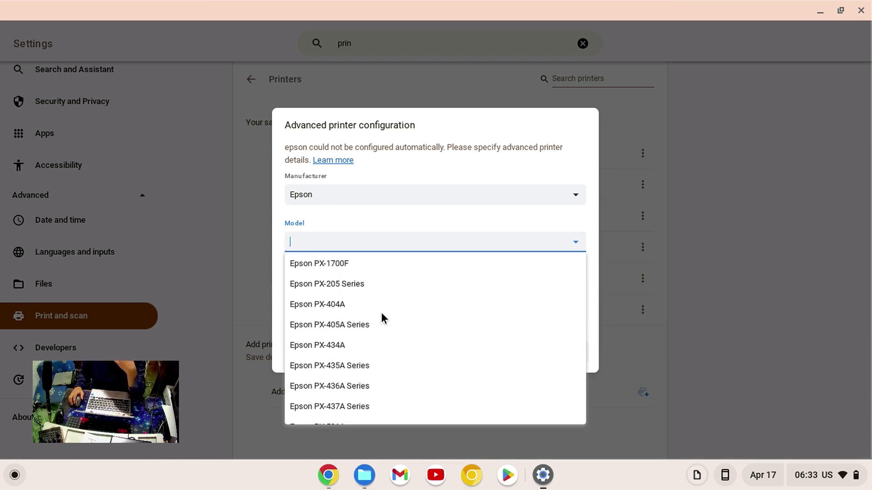
pyautogui.scroll(10, 381, 318)
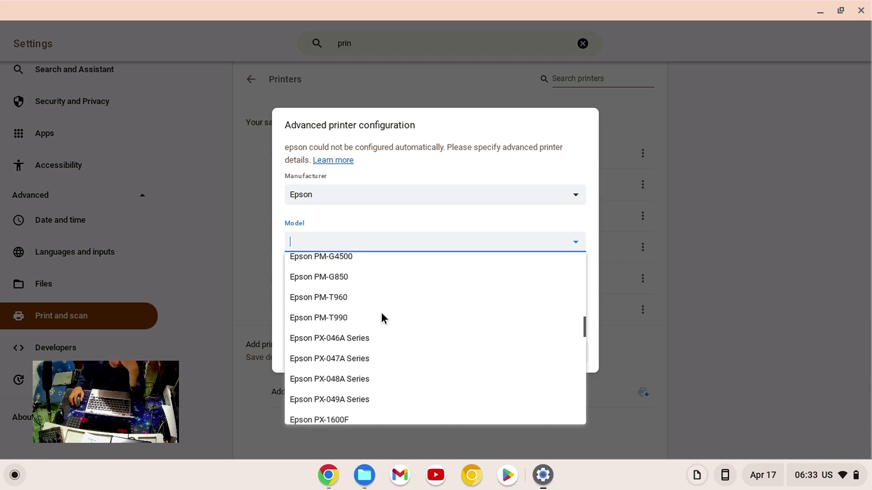
pyautogui.scroll(3, 382, 318)
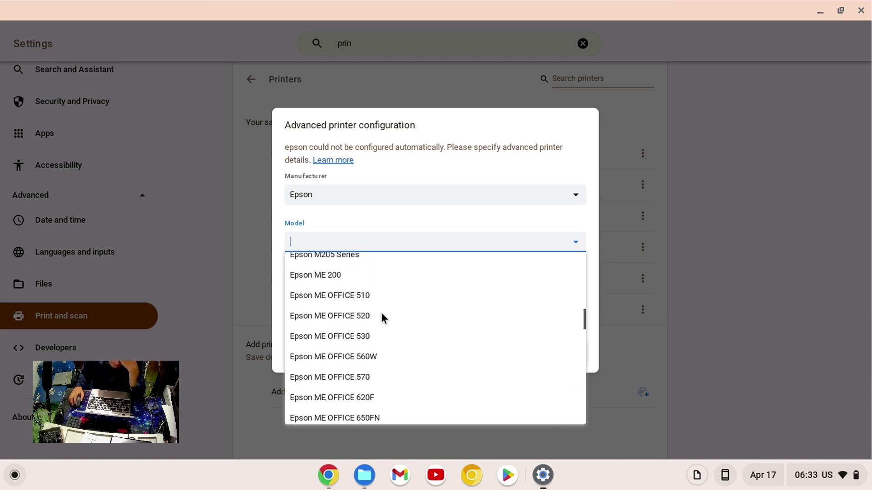
pyautogui.scroll(-6, 381, 318)
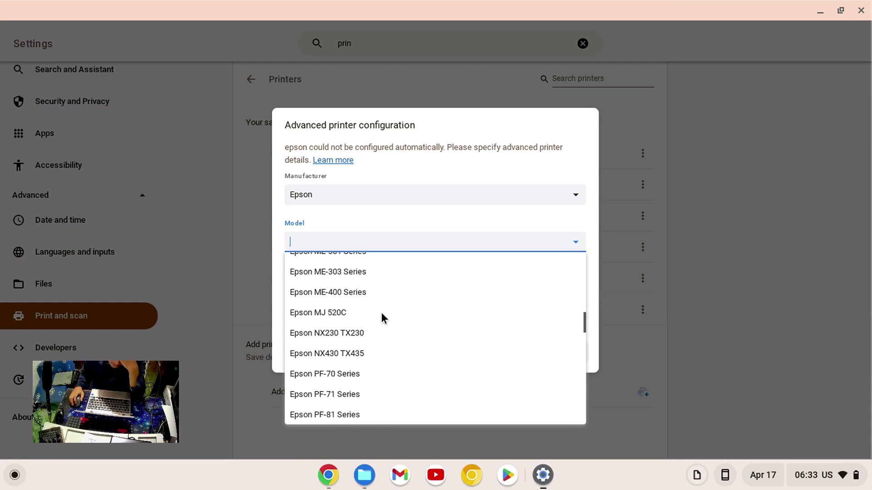
pyautogui.scroll(-8, 381, 318)
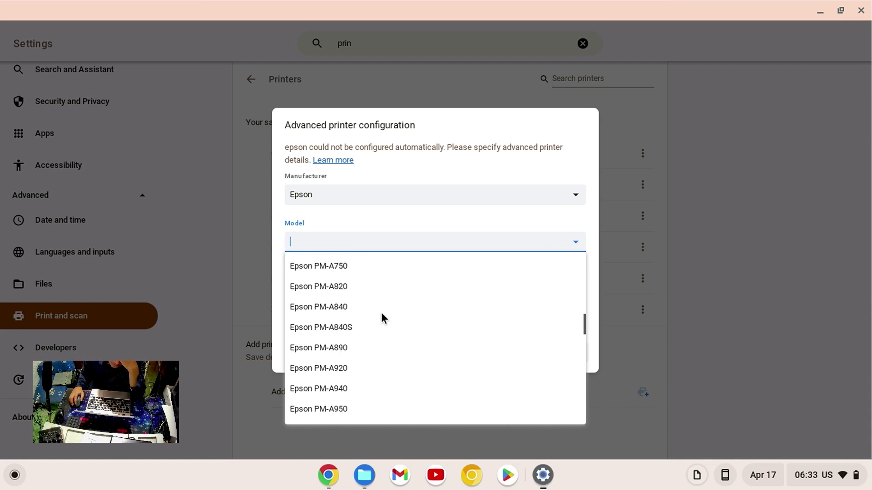
pyautogui.scroll(-4, 381, 318)
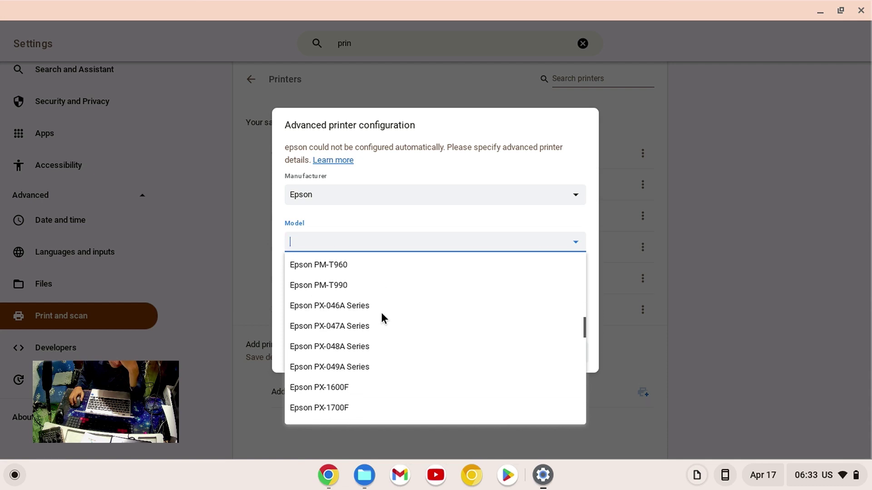
# - Examine the Epson PX series models in the list, from PX-1600F through the PX-M entries to PX-S860
pyautogui.scroll(-5, 382, 318)
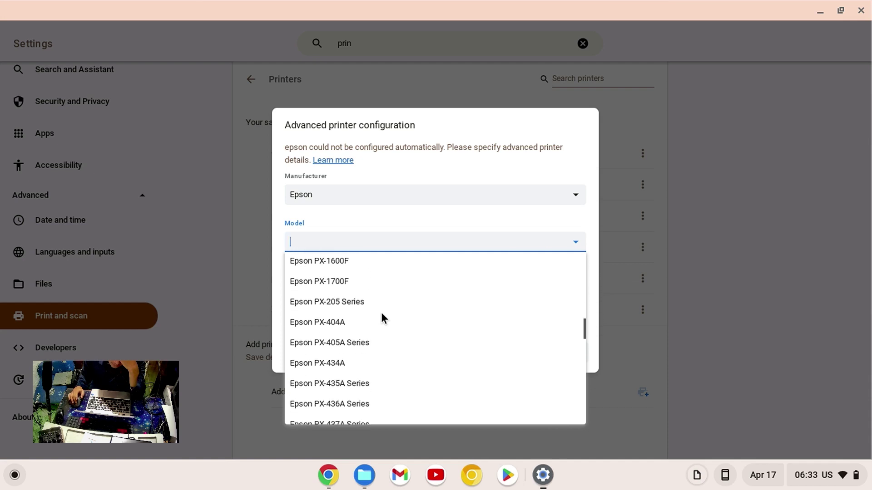
pyautogui.scroll(-5, 382, 318)
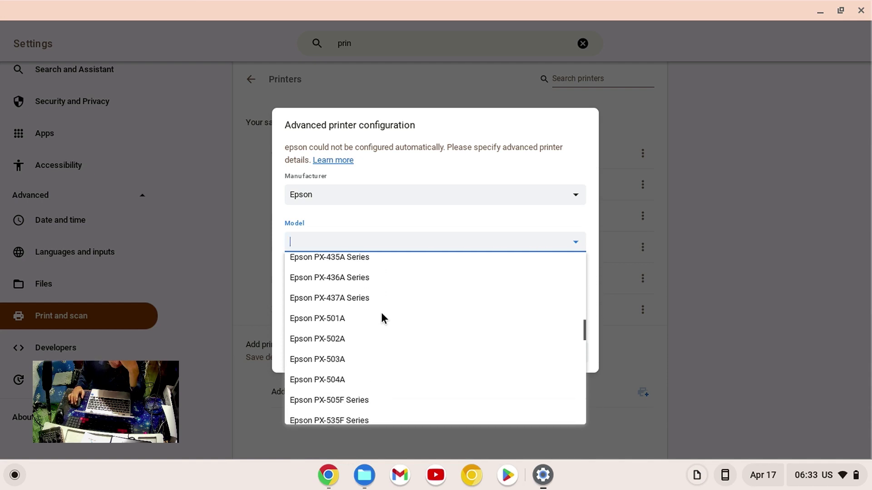
pyautogui.scroll(-5, 381, 314)
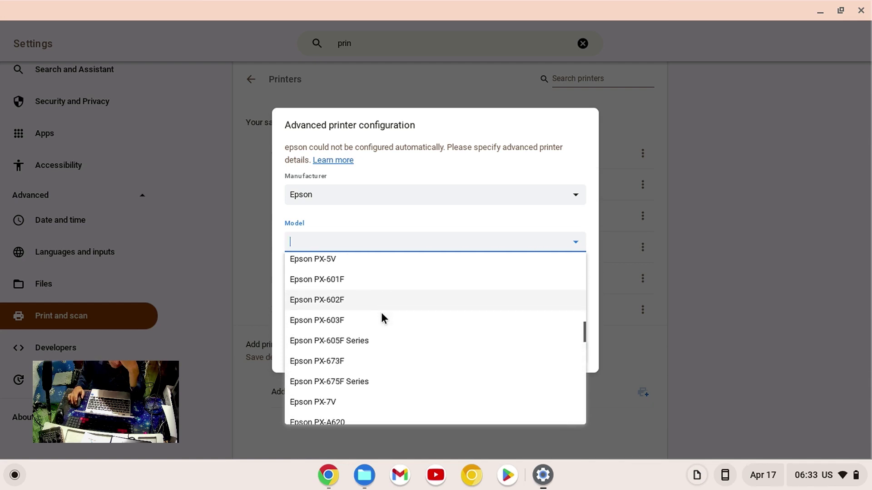
pyautogui.scroll(-5, 382, 318)
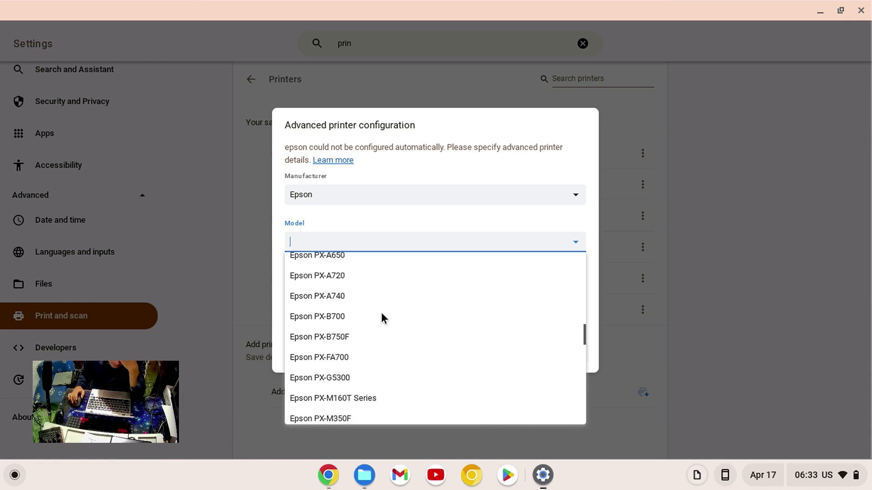
pyautogui.scroll(-5, 381, 318)
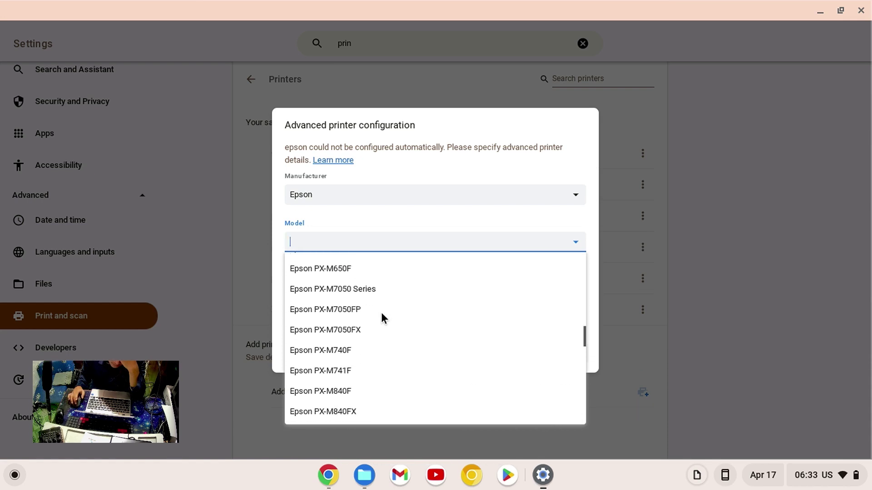
pyautogui.scroll(-5, 382, 318)
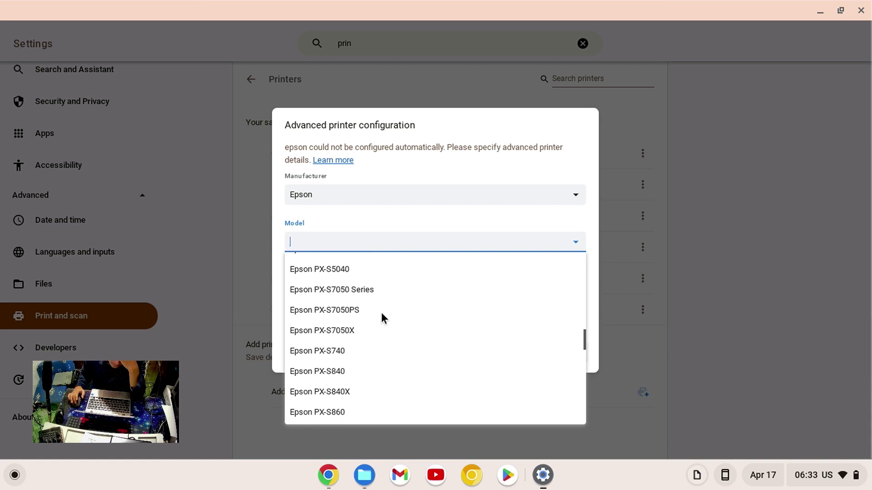
# - Examine the Epson PictureMate, SQ 1170, Stylus CX and Stylus Color entries in the model list
pyautogui.scroll(-5, 381, 312)
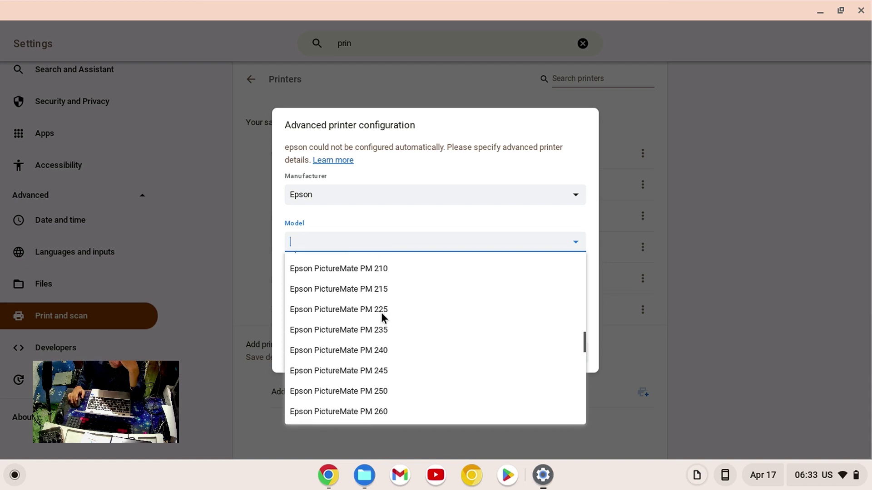
pyautogui.scroll(-5, 381, 312)
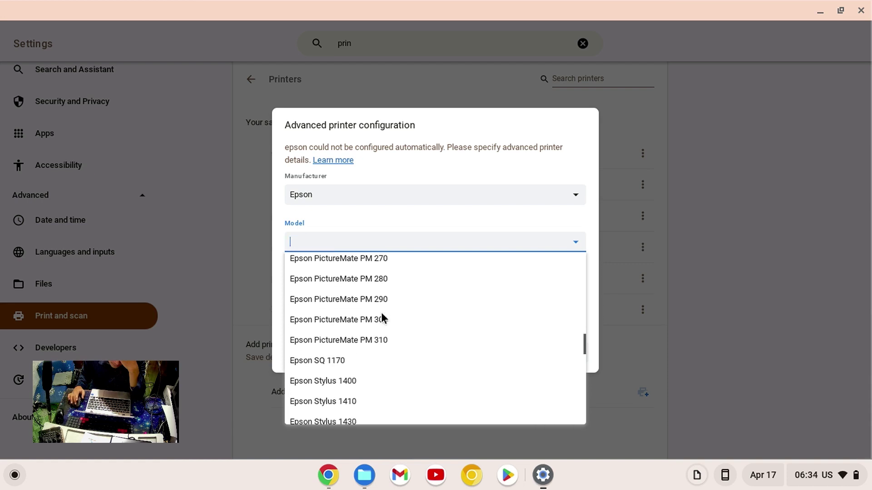
pyautogui.scroll(-5, 381, 312)
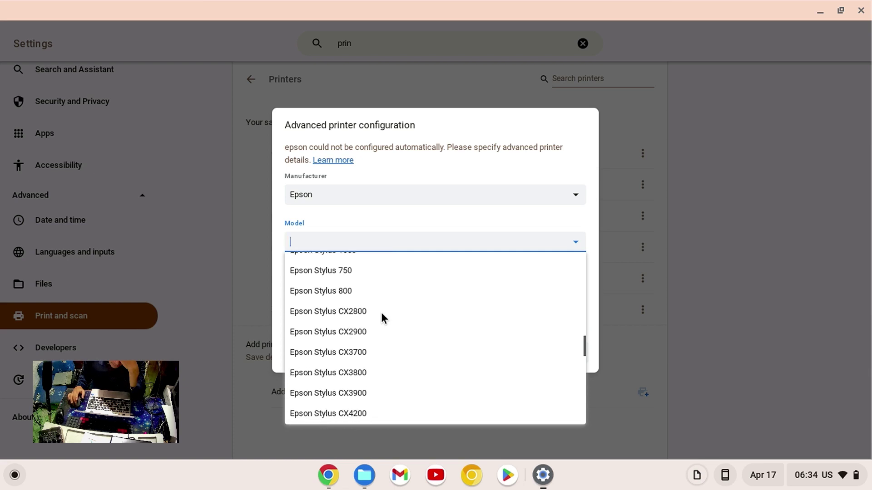
pyautogui.scroll(-1, 382, 318)
pyautogui.scroll(-5, 380, 313)
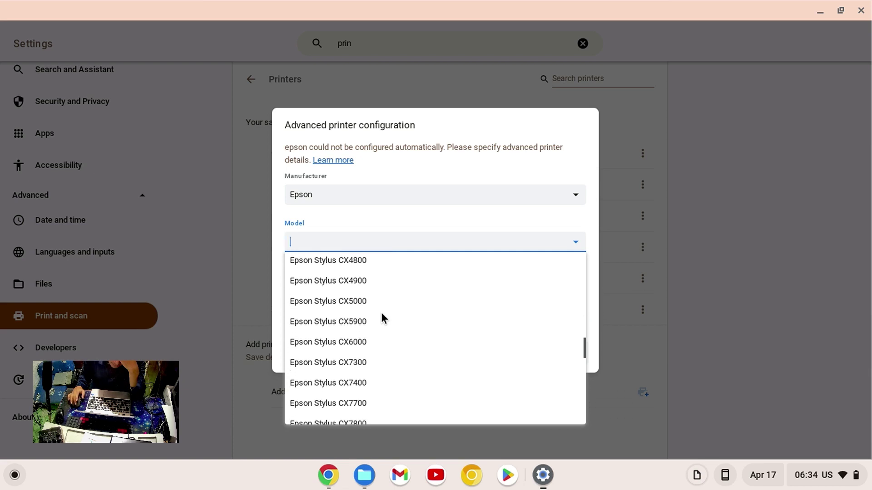
pyautogui.scroll(-7, 381, 317)
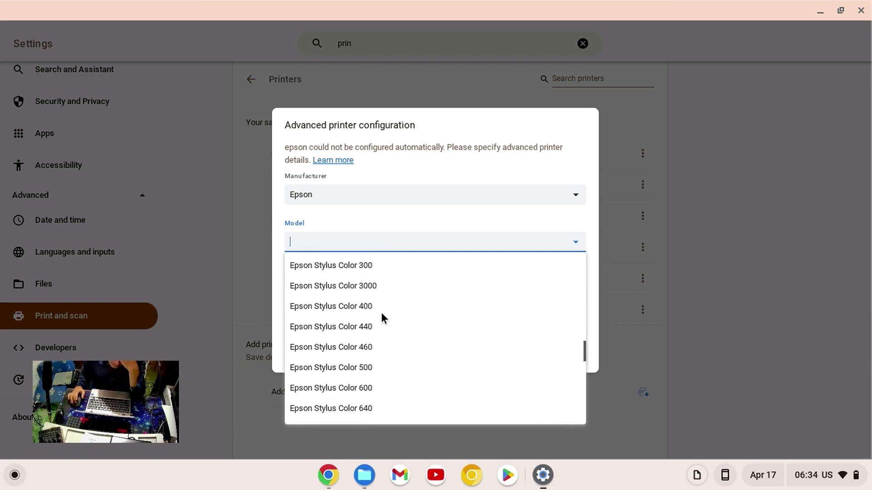
pyautogui.scroll(-7, 382, 314)
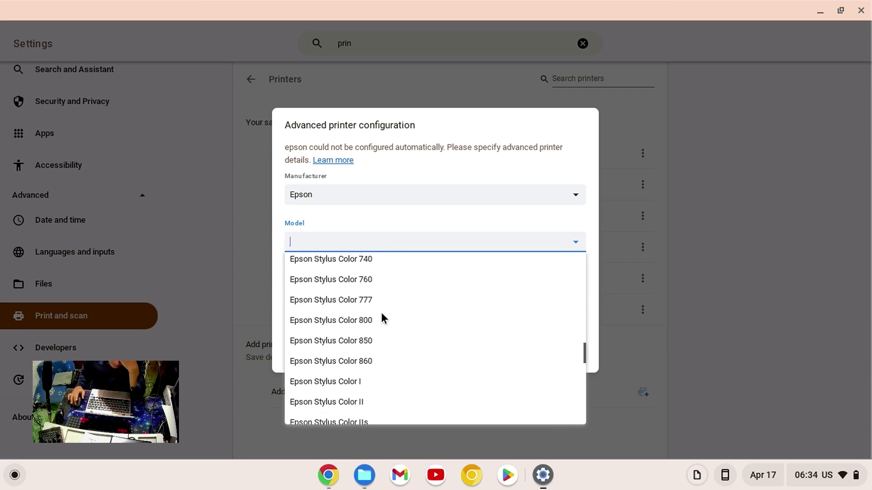
# - Examine the Epson Stylus NX, Office, PX, Photo, R, RX and SX entries in the model list
pyautogui.scroll(-7, 382, 318)
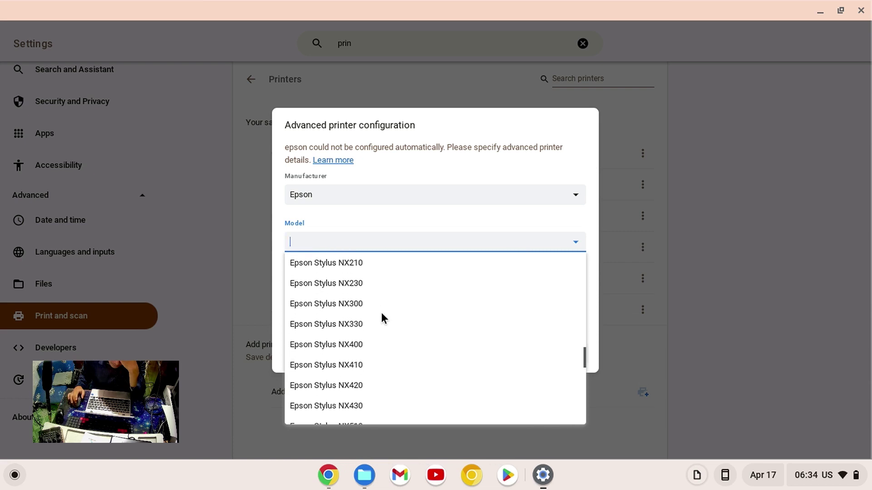
pyautogui.scroll(-7, 380, 315)
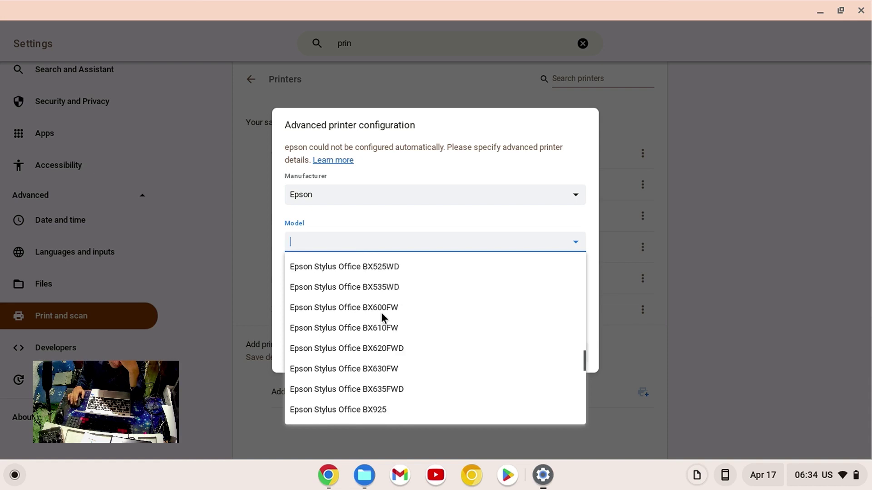
pyautogui.scroll(-5, 381, 316)
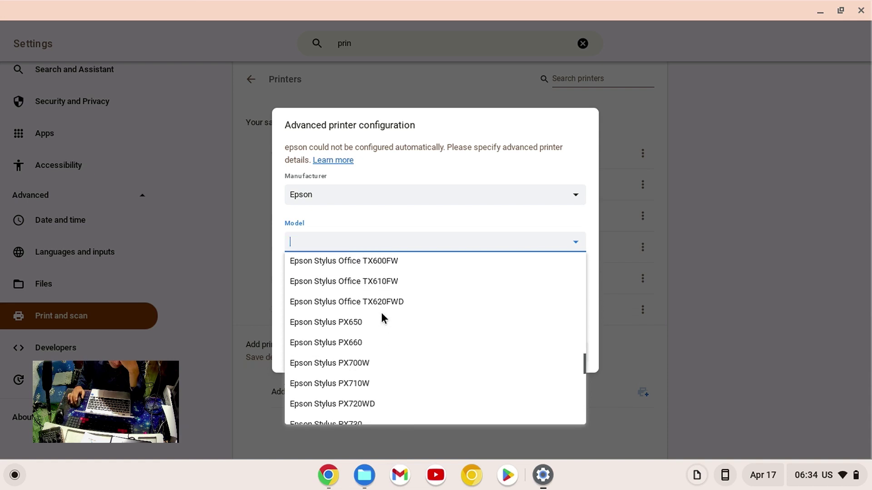
pyautogui.scroll(-7, 381, 318)
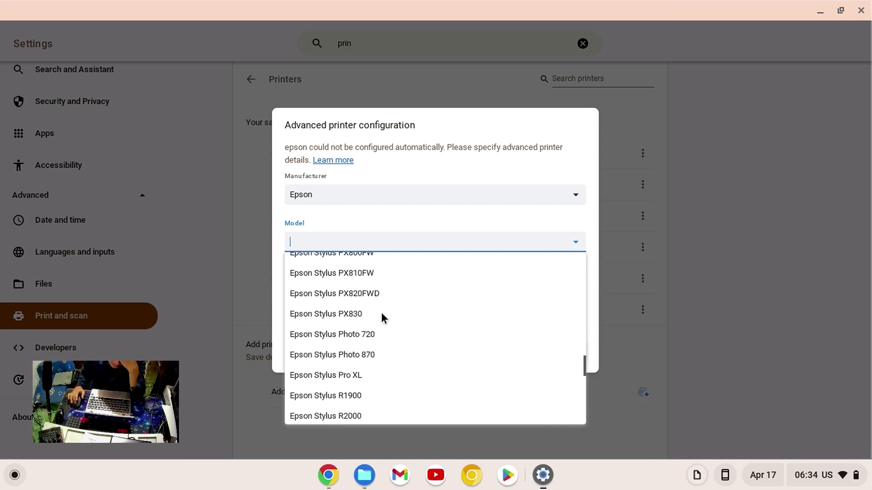
pyautogui.scroll(-6, 381, 318)
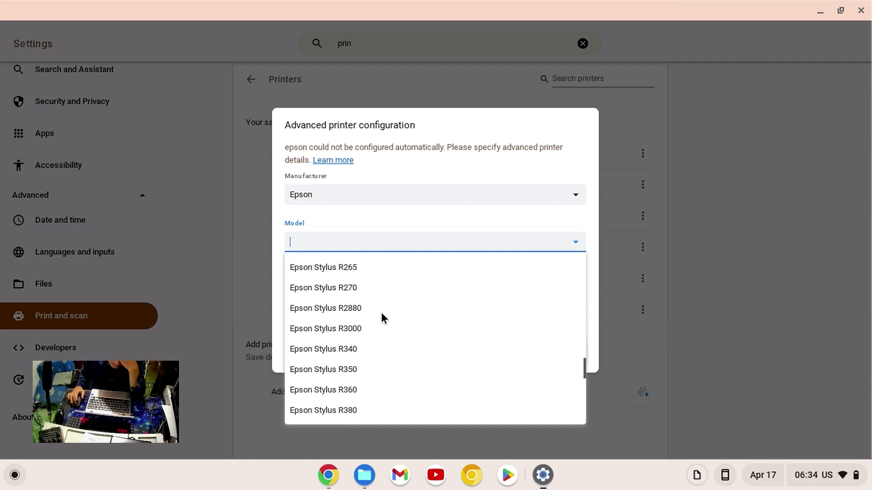
pyautogui.scroll(-6, 380, 312)
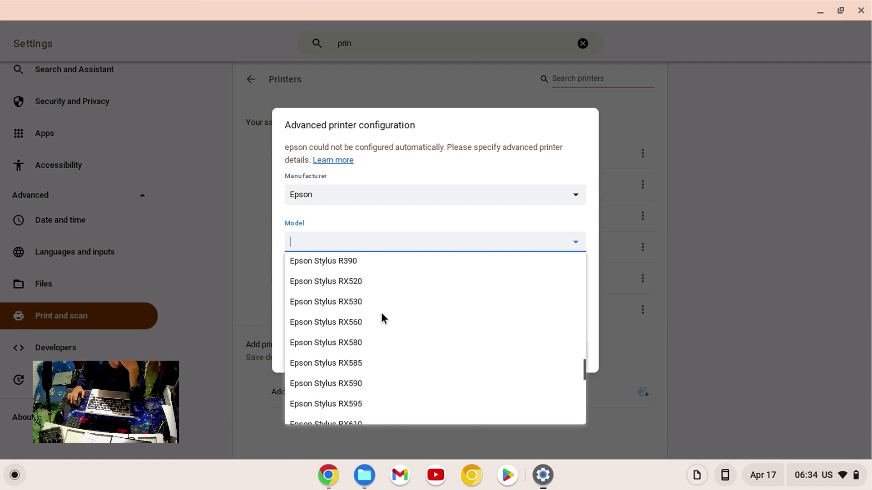
pyautogui.scroll(-6, 380, 312)
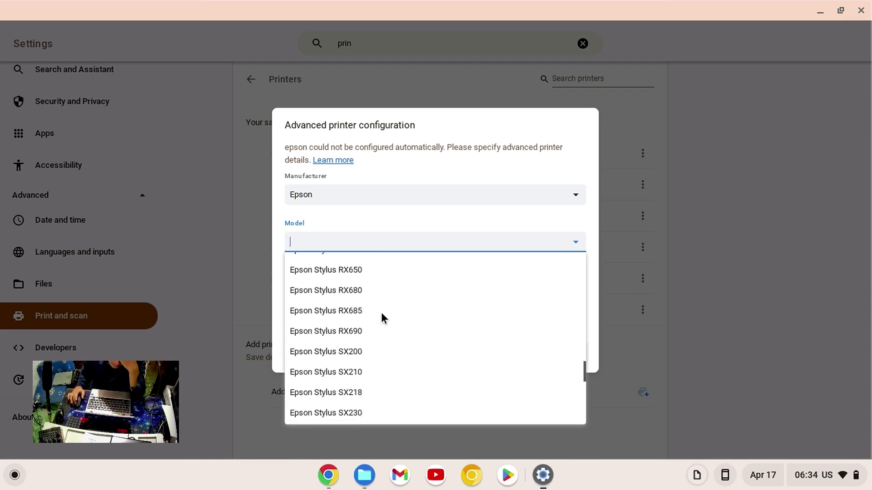
pyautogui.scroll(-6, 381, 312)
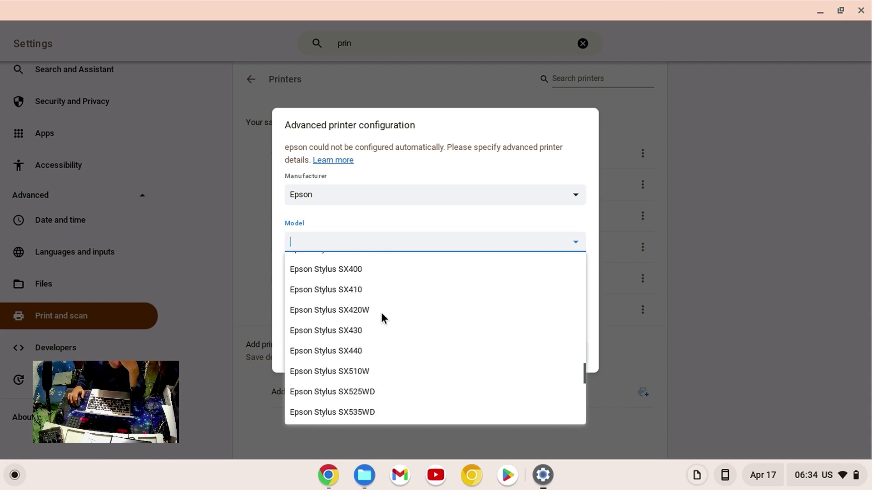
pyautogui.scroll(-5, 381, 312)
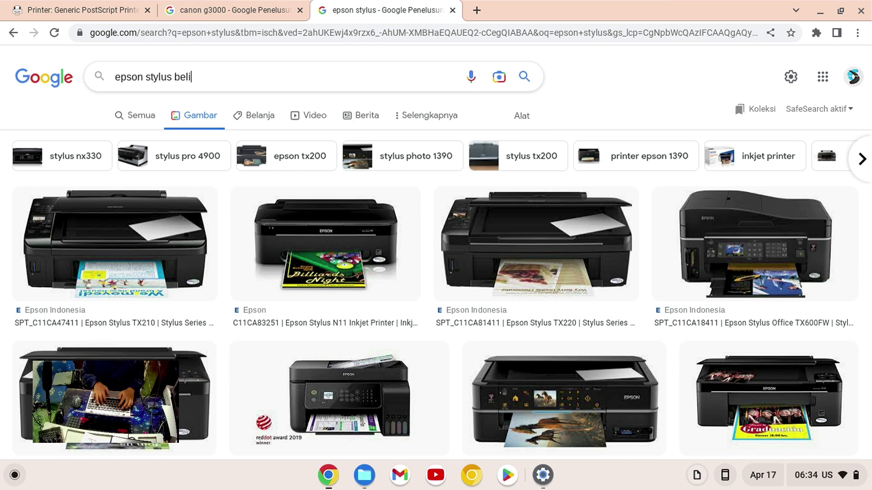
# - Switch to Chrome, search Google images for "epson stylus beli", and return to the model list in Settings
pyautogui.press('Return')
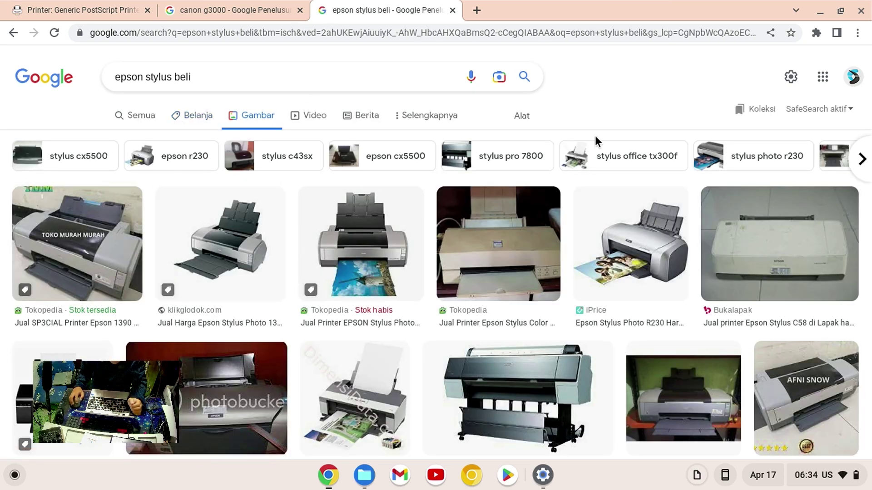
pyautogui.click(819, 8)
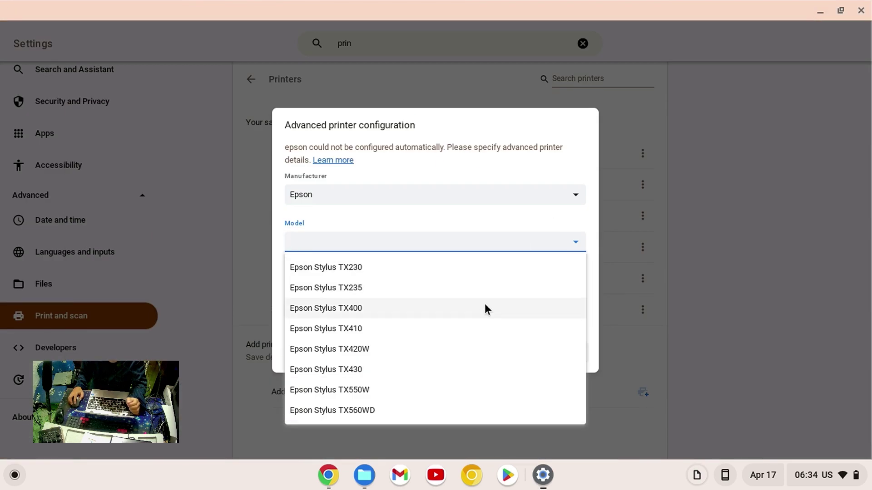
# - Examine the Epson Stylus TX, TX, USB, WF and WorkForce entries in the model list
pyautogui.scroll(-10, 480, 309)
pyautogui.scroll(-5, 481, 310)
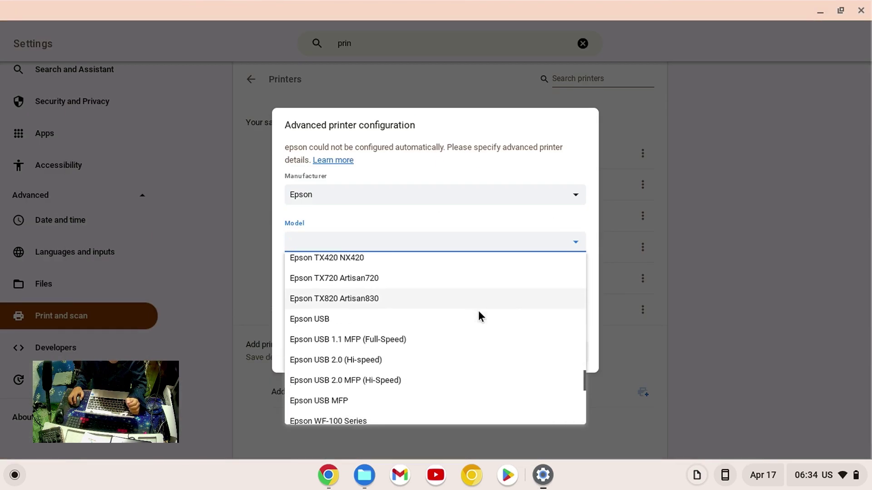
pyautogui.scroll(-5, 480, 313)
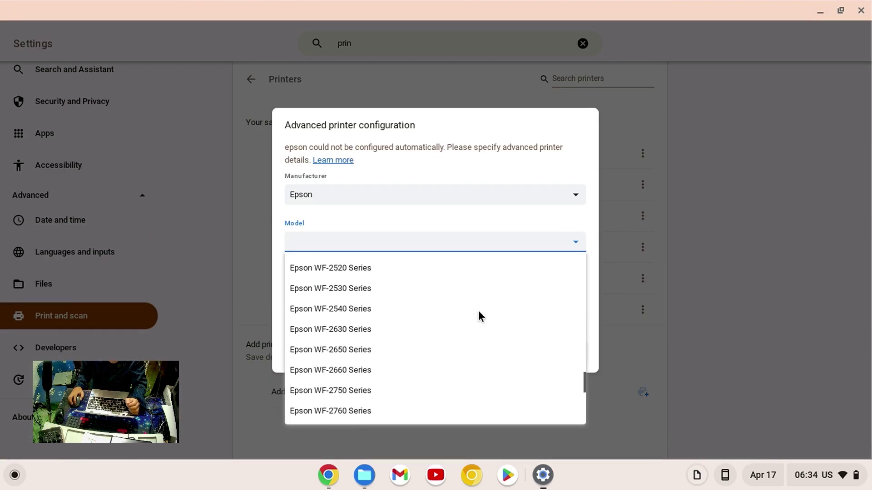
pyautogui.scroll(-5, 479, 313)
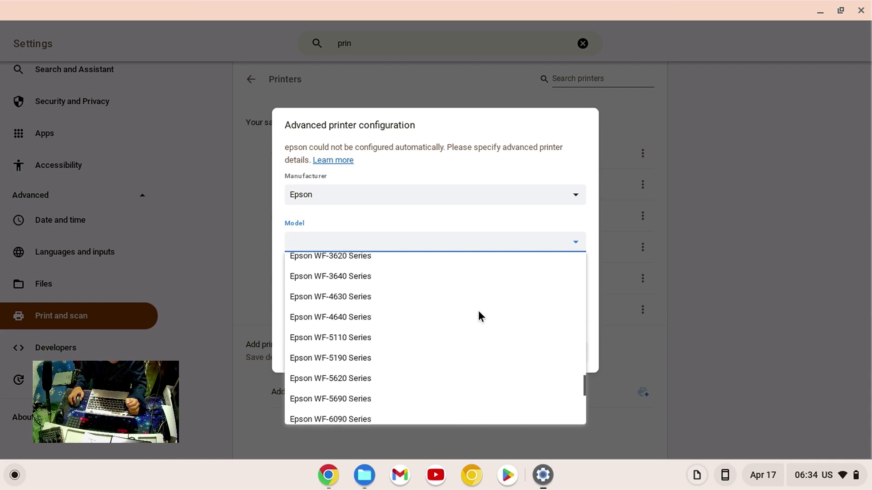
pyautogui.scroll(-5, 479, 314)
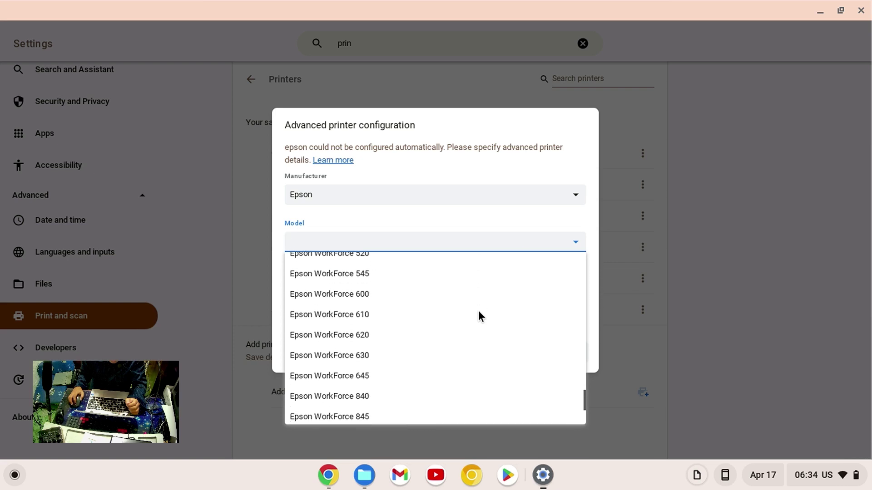
# - Examine the Epson XP series models through XP-850 and close the model list without choosing a model
pyautogui.scroll(-5, 478, 311)
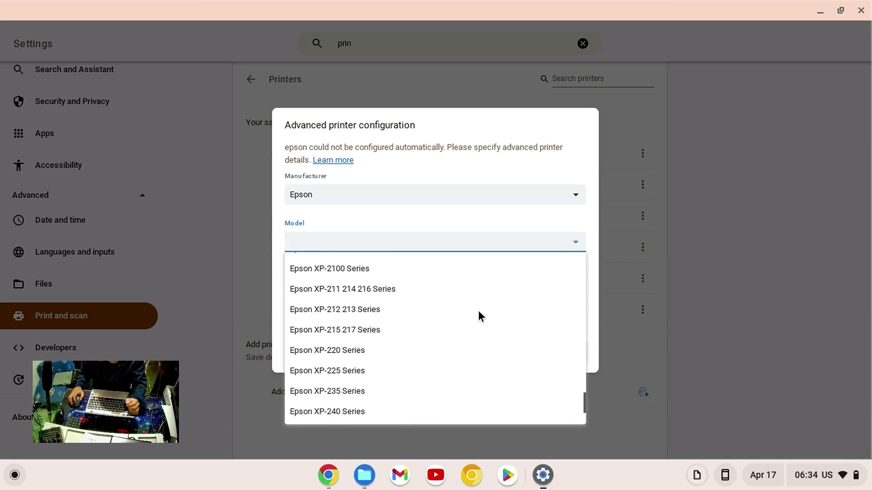
pyautogui.scroll(-5, 478, 310)
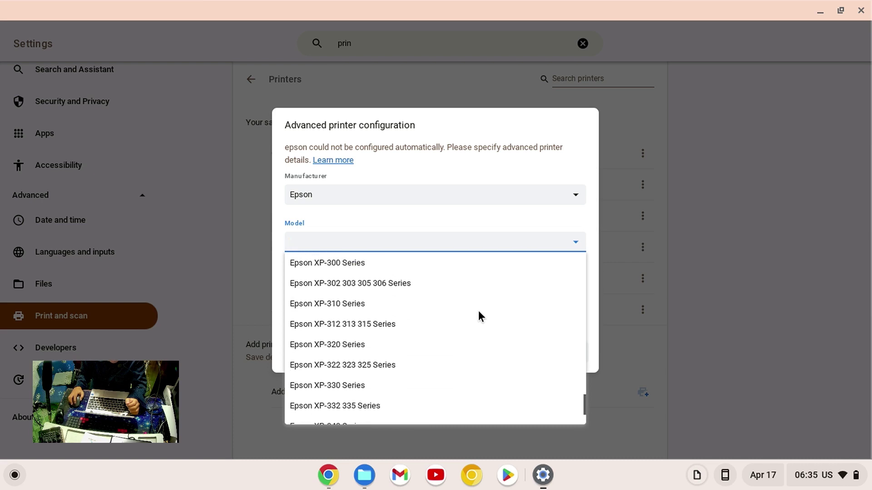
pyautogui.scroll(-5, 478, 312)
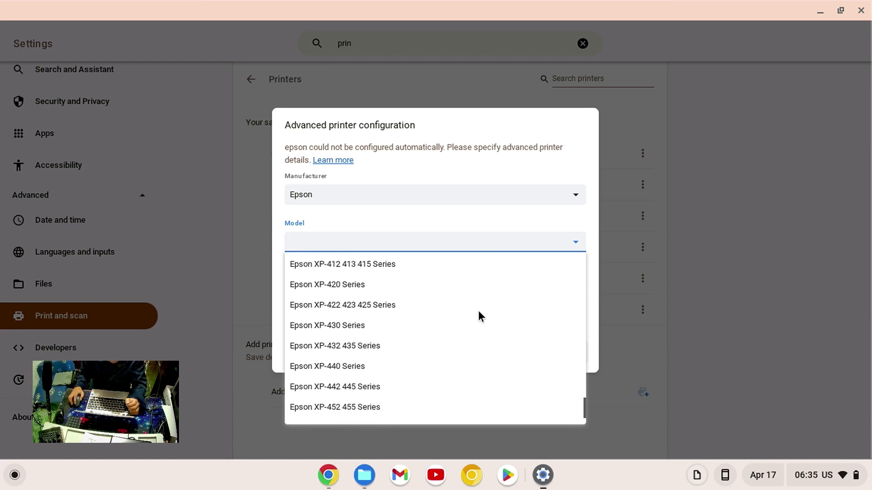
pyautogui.scroll(-5, 478, 316)
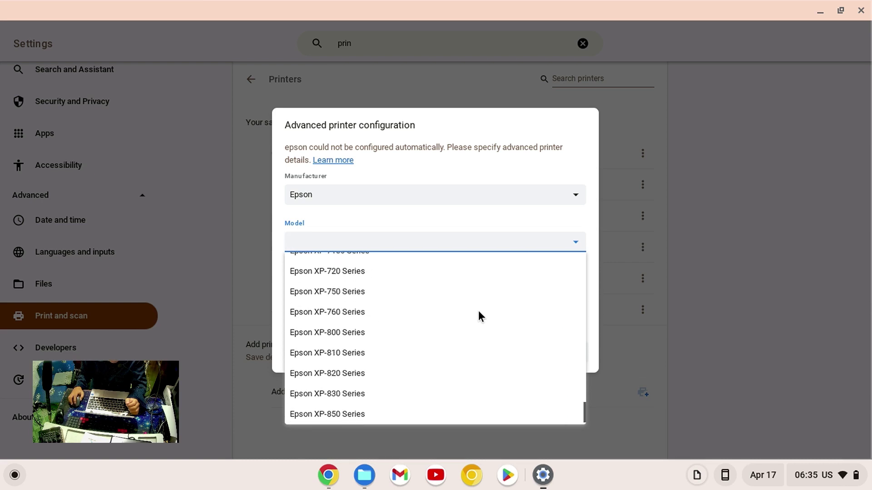
pyautogui.click(562, 164)
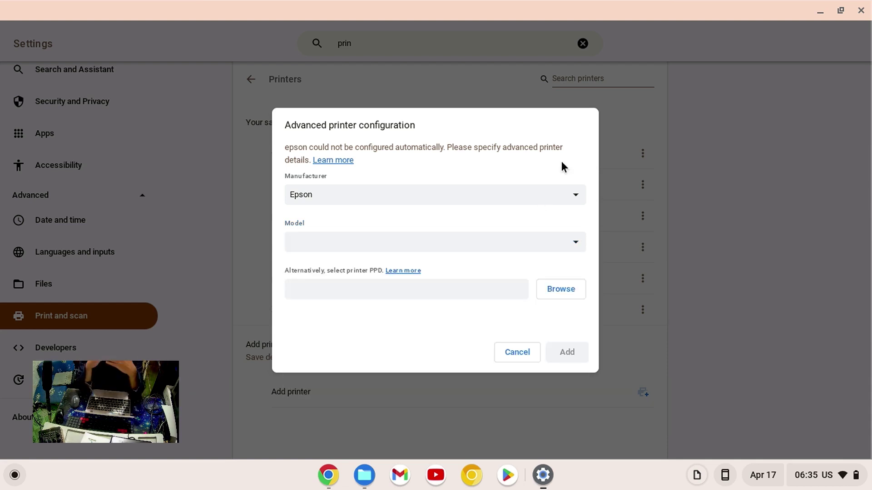